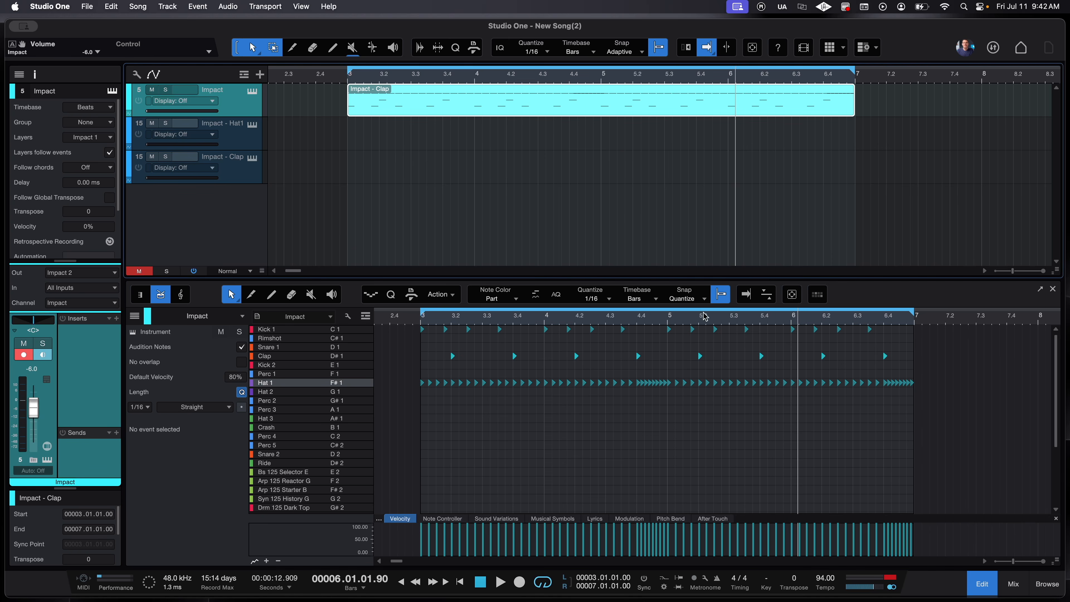
- Select all Hat 1 notes and lower their velocity to 45%
left_click_drag(896, 442, 343, 382)
left_click_drag(975, 423, 402, 370)
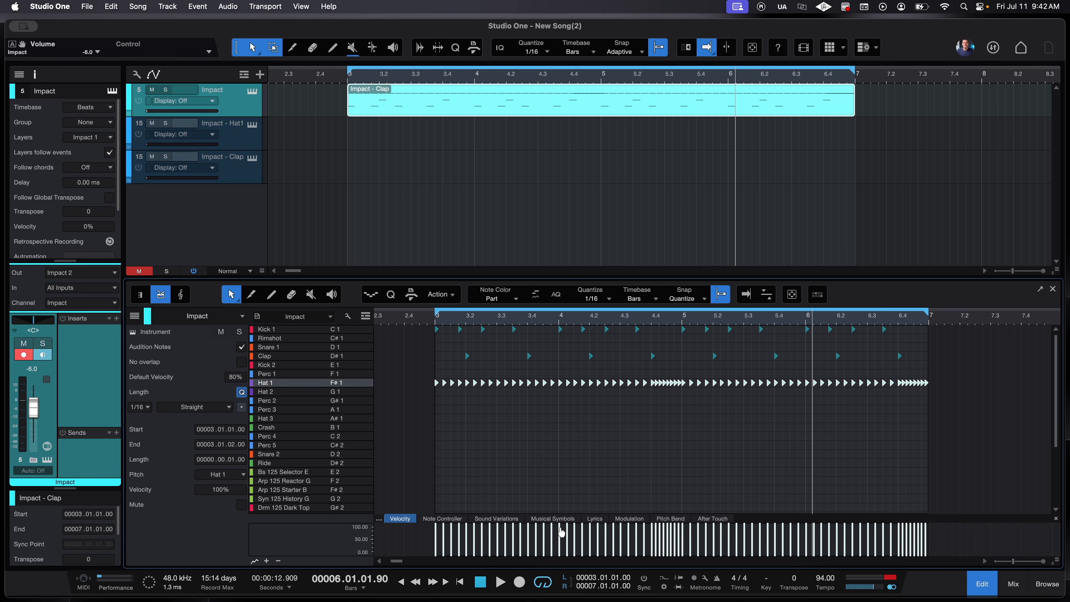
mouse_move(561, 532)
left_click_drag(561, 532, 559, 550)
left_click(571, 451)
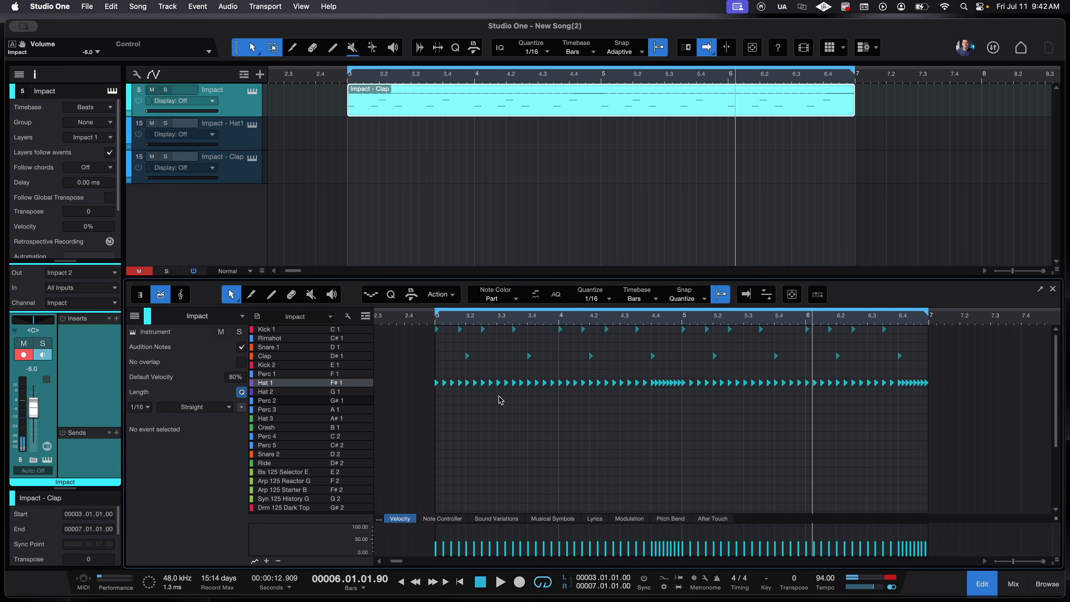
- Raise the accented Hat 1 groups near 3.4, 4.4, 5.4 and 6.3 to 70% velocity
left_click_drag(453, 423, 513, 383)
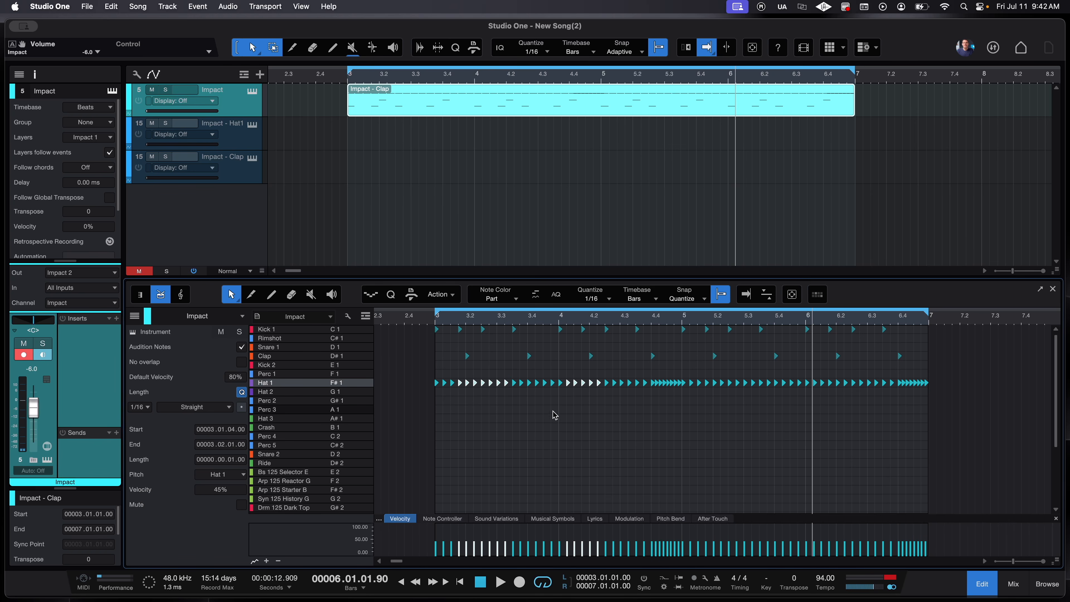
left_click_drag(551, 409, 531, 366)
left_click_drag(666, 423, 673, 368)
left_click_drag(754, 420, 786, 379)
left_click_drag(857, 416, 922, 378)
left_click_drag(669, 547, 669, 533)
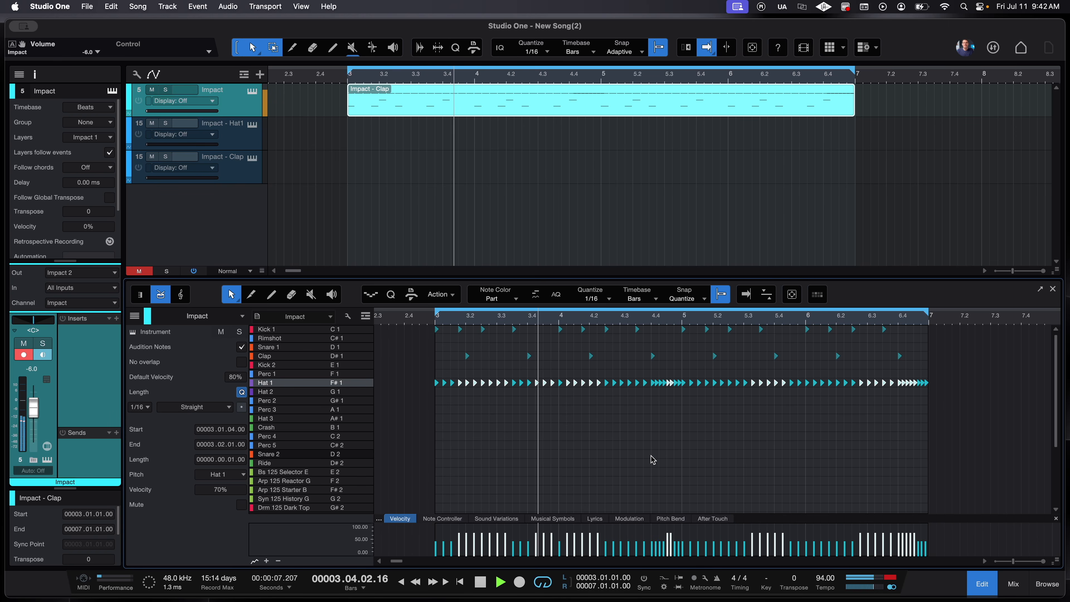
left_click(651, 459)
- Draw a rising velocity ramp across the hi-hats with the Paint tool, then audition them
key("space")
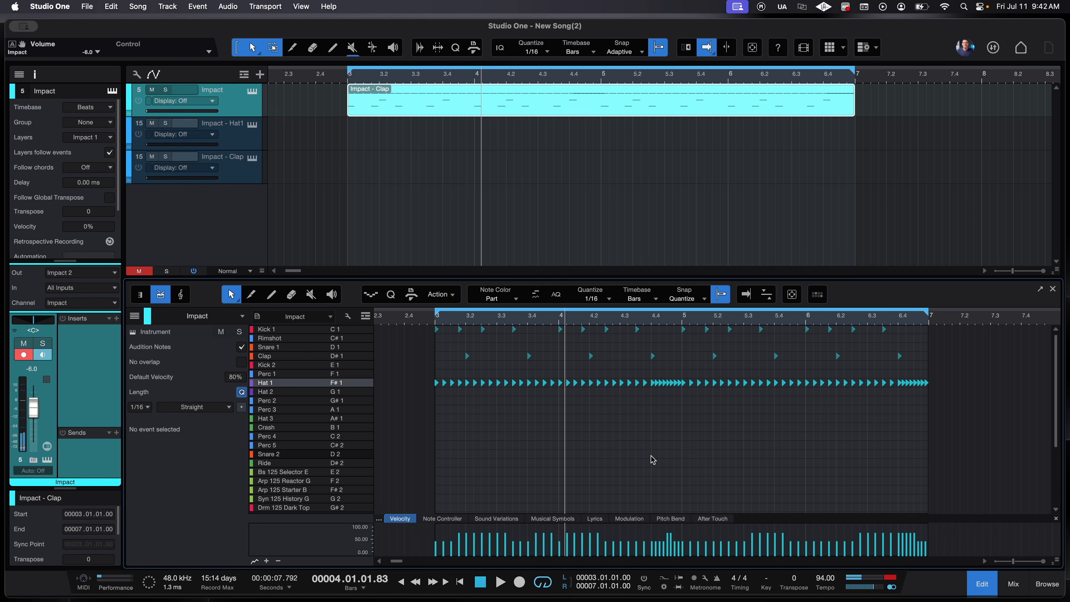
key("5")
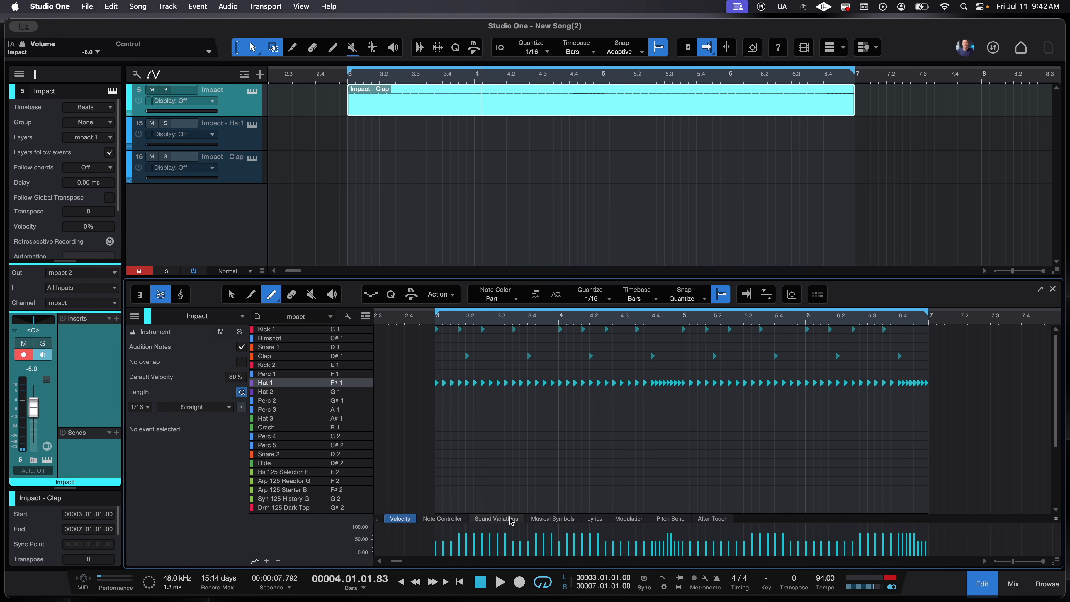
left_click_drag(435, 543, 856, 536)
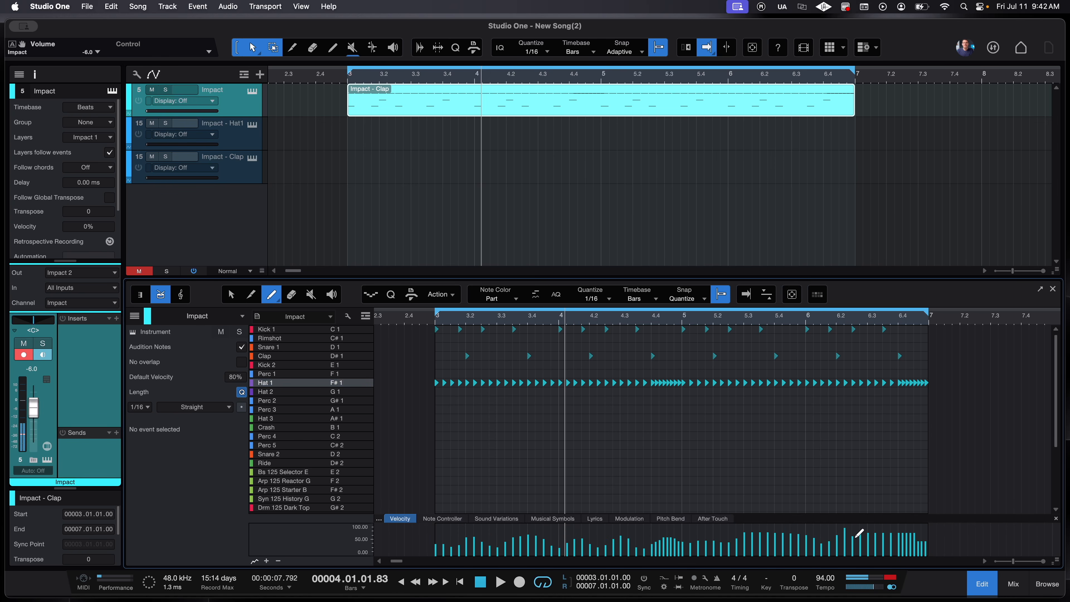
key("space")
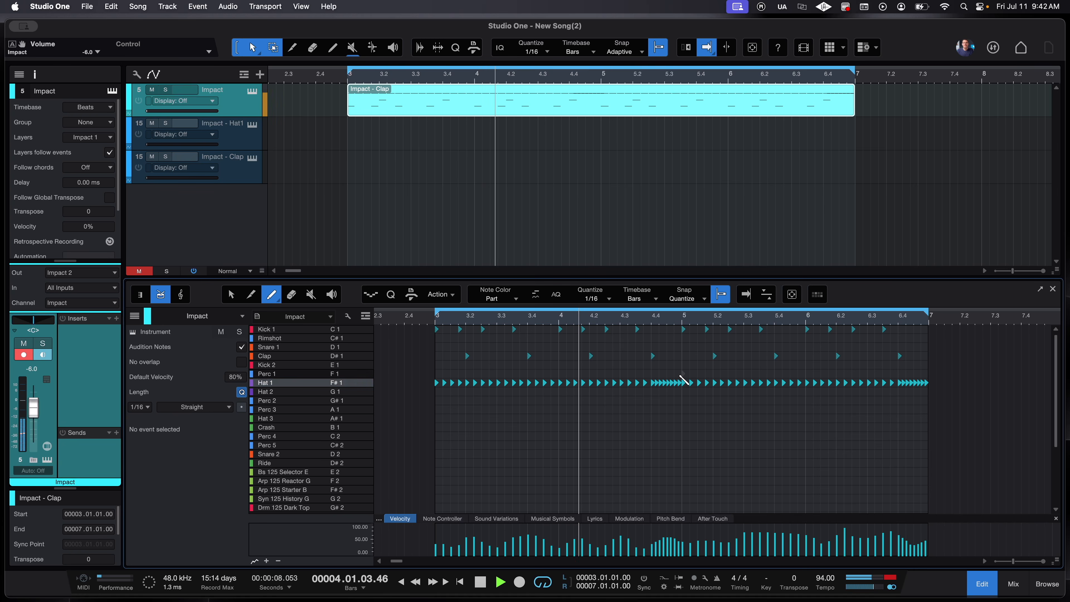
key("1")
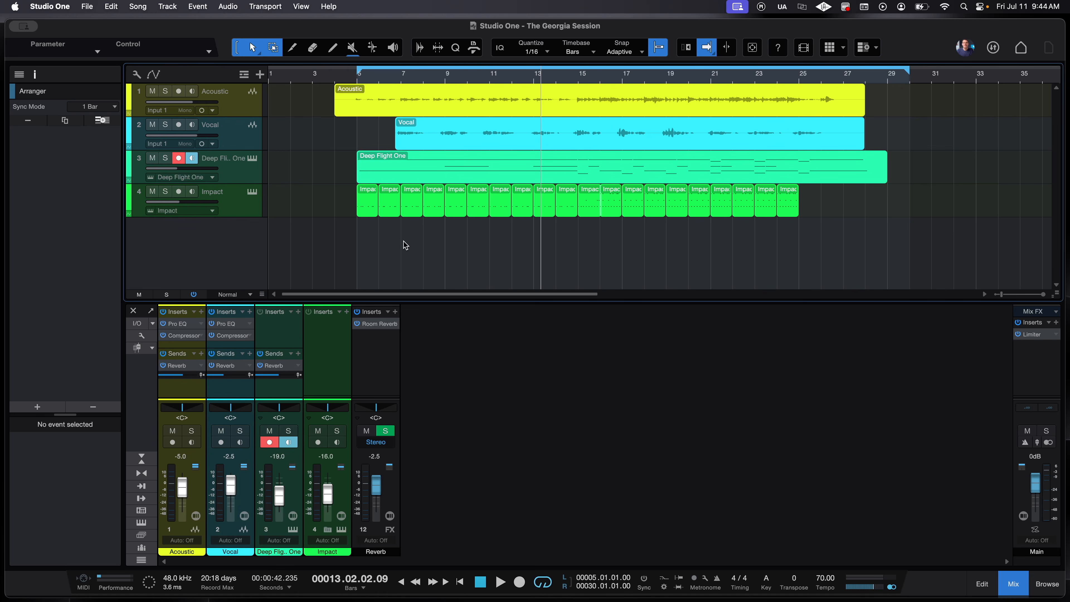
- Move the playhead to around bar 7, then to about bar 14
left_click(396, 82)
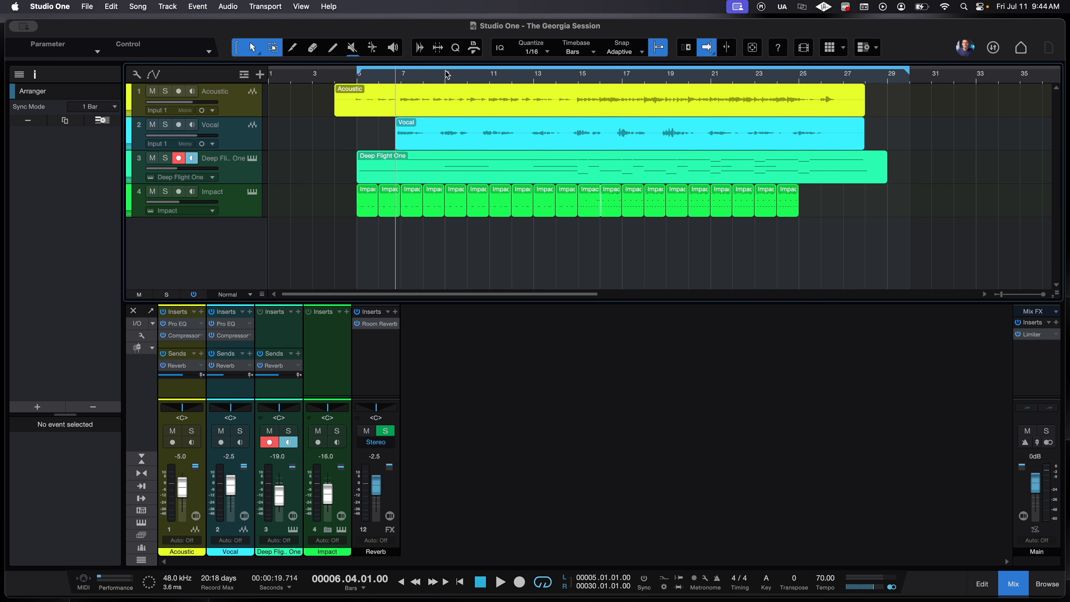
left_click(562, 75)
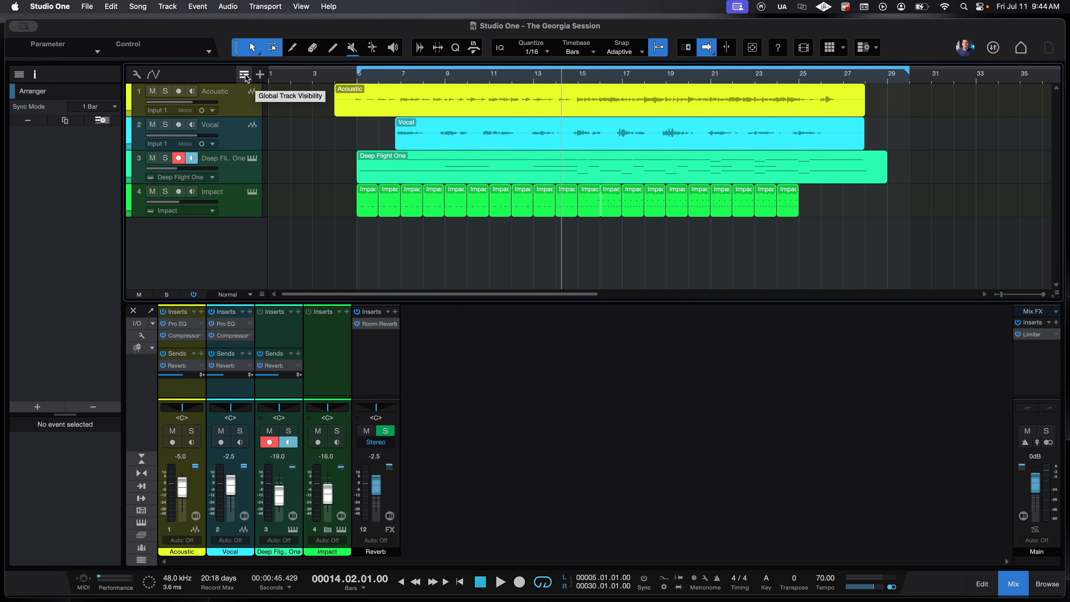
- Add an Arranger track with an Intro section spanning bars 5–29
left_click(244, 74)
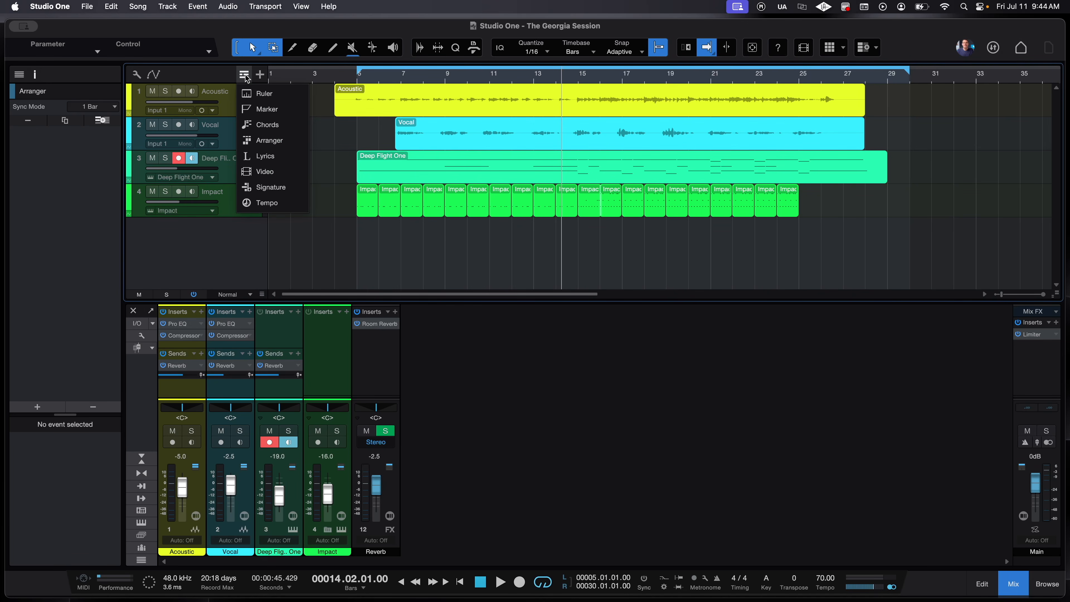
left_click(297, 142)
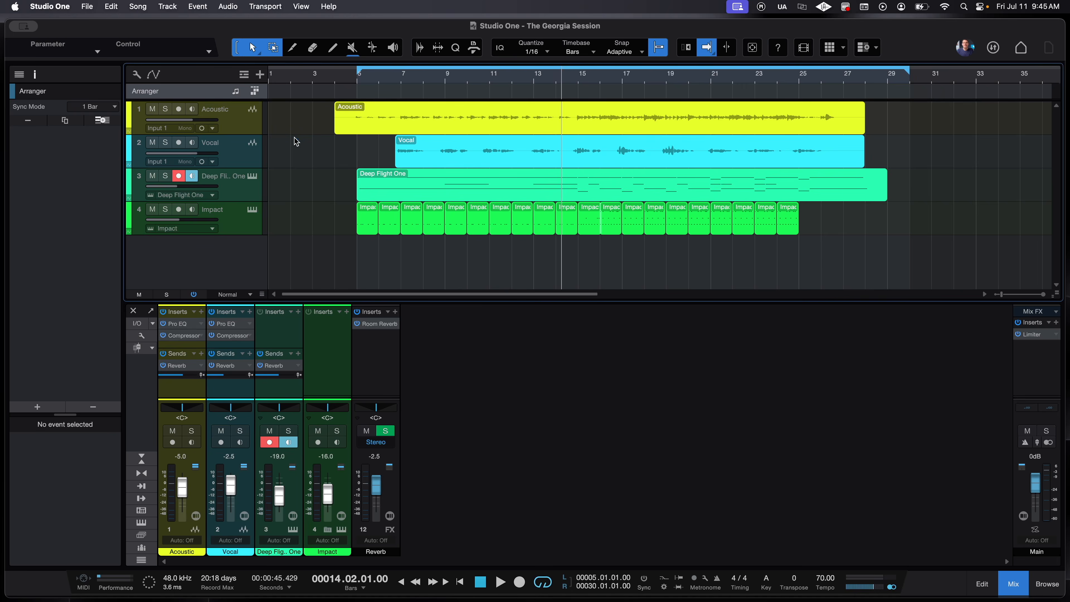
double_click(364, 97)
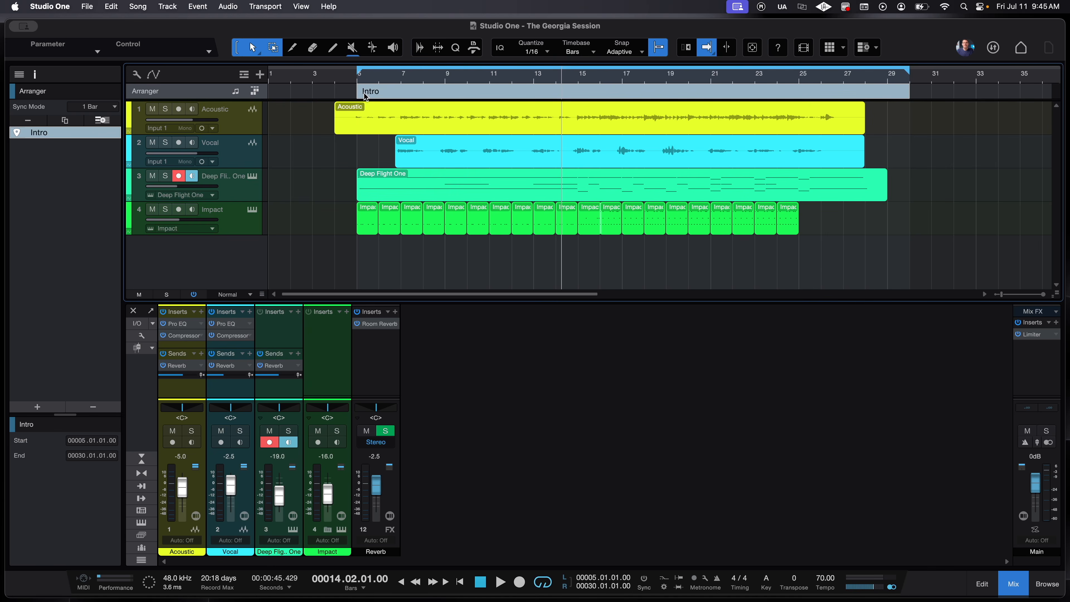
- Split the Intro section at bars 7 and 15
scroll(429, 94, "up", 5)
scroll(429, 96, "left", 4)
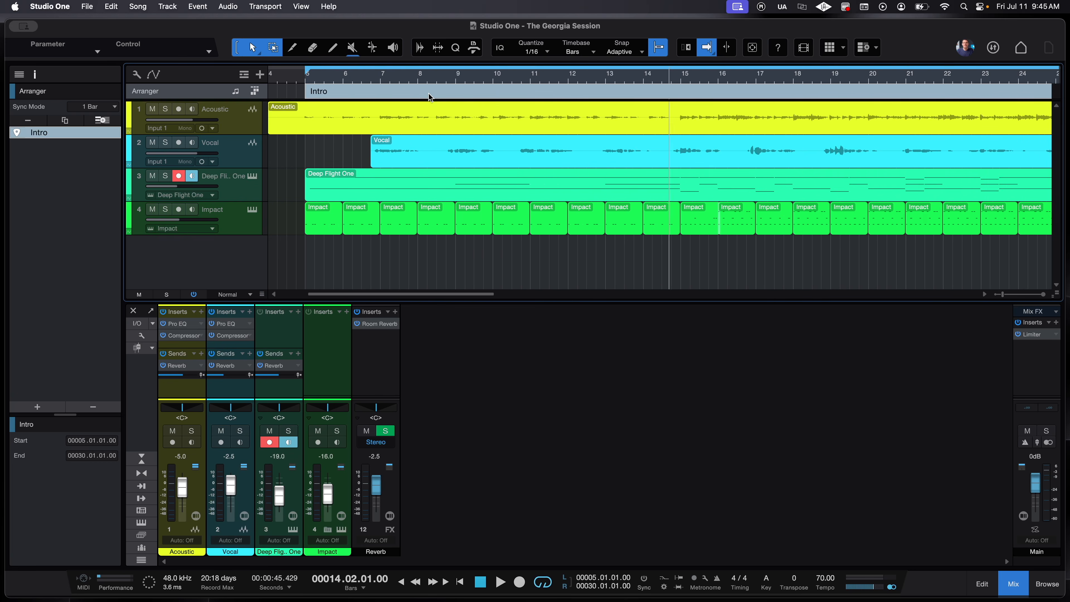
key("3")
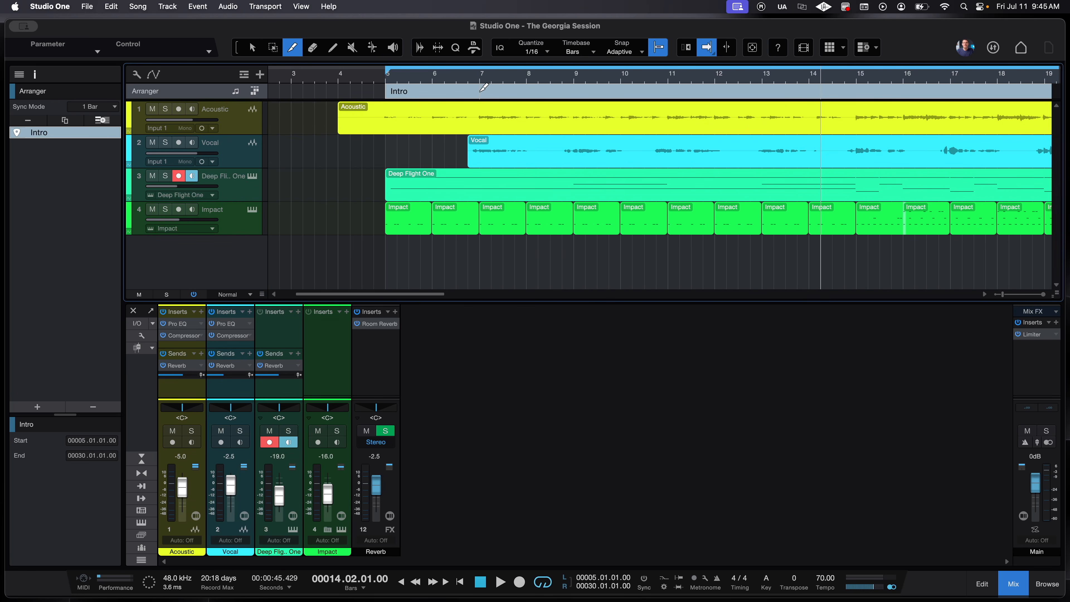
left_click(484, 88)
scroll(556, 91, "right", 3)
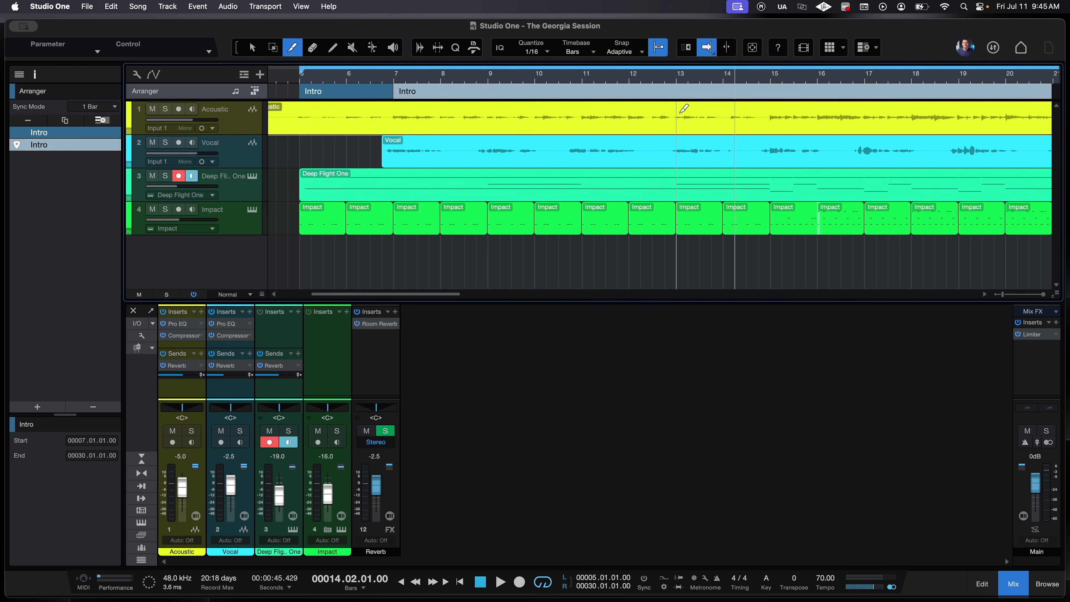
scroll(651, 101, "right", 2)
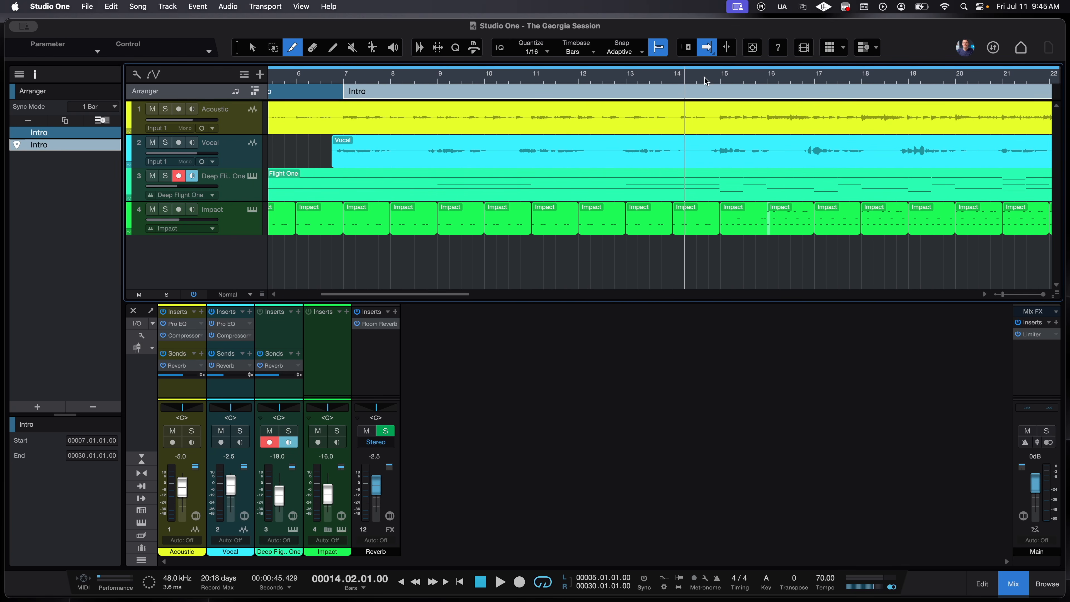
left_click(712, 76)
key("space")
scroll(710, 81, "right", 1)
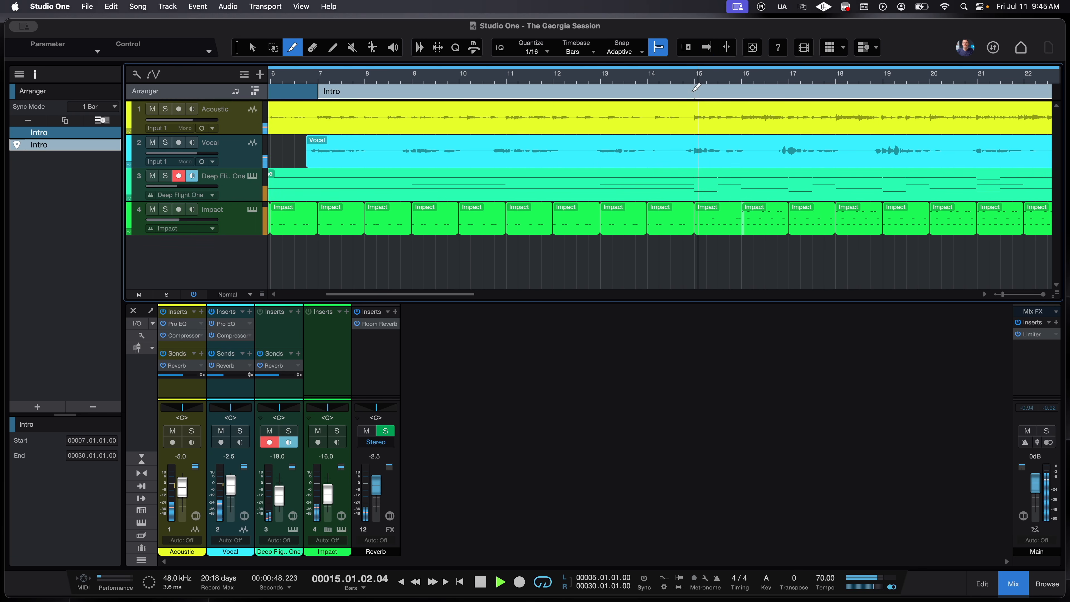
left_click(700, 85)
- Split the last Intro section at bar 25 and zoom out to the whole song
scroll(817, 83, "right", 10)
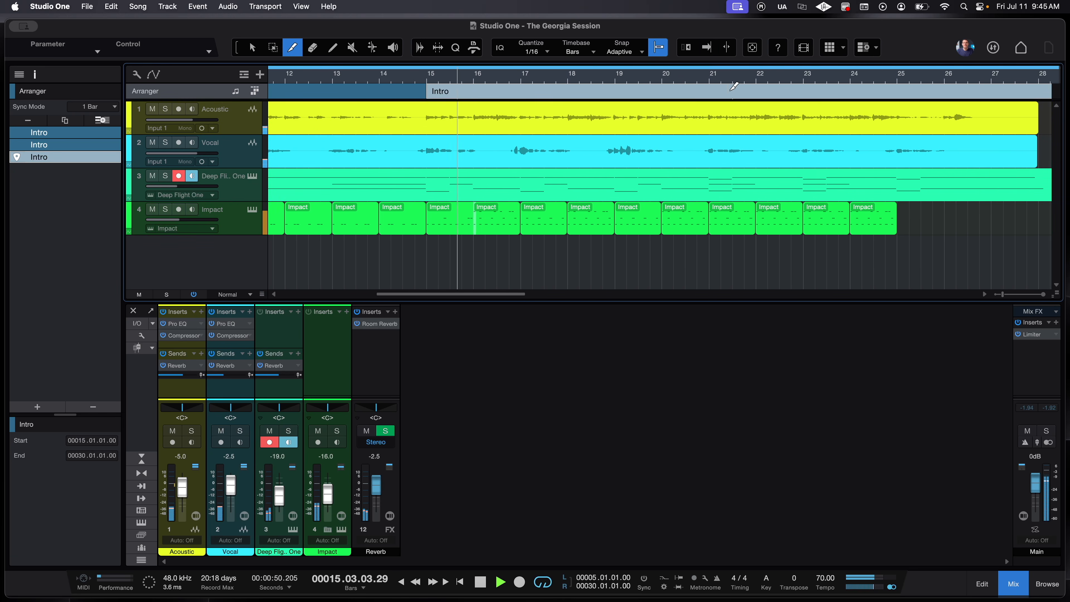
left_click(816, 80)
scroll(822, 84, "right", 2)
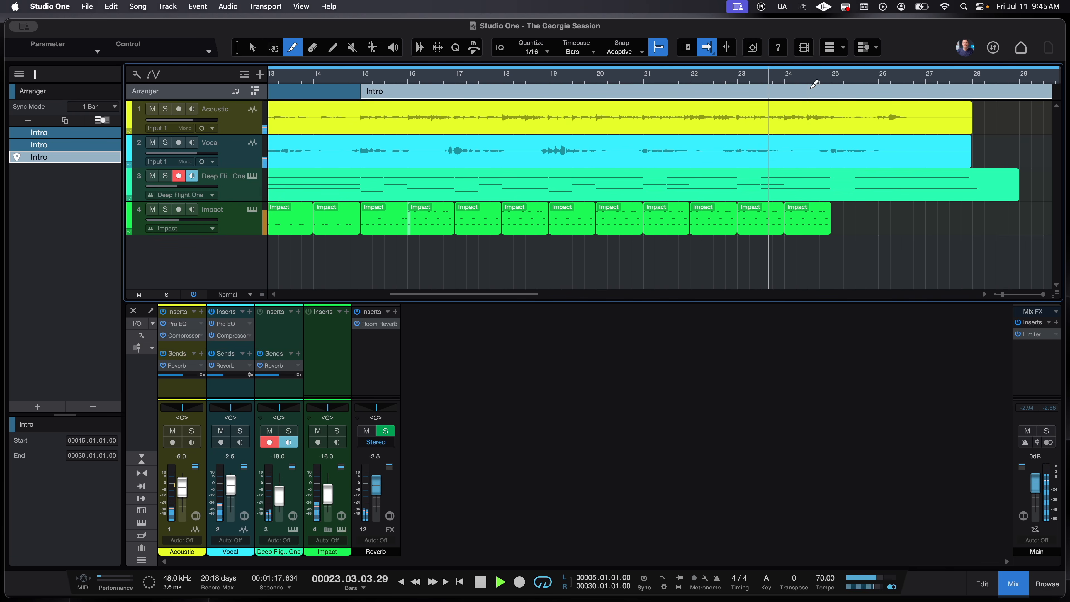
left_click(838, 86)
key("1")
key("shift+f")
key("space")
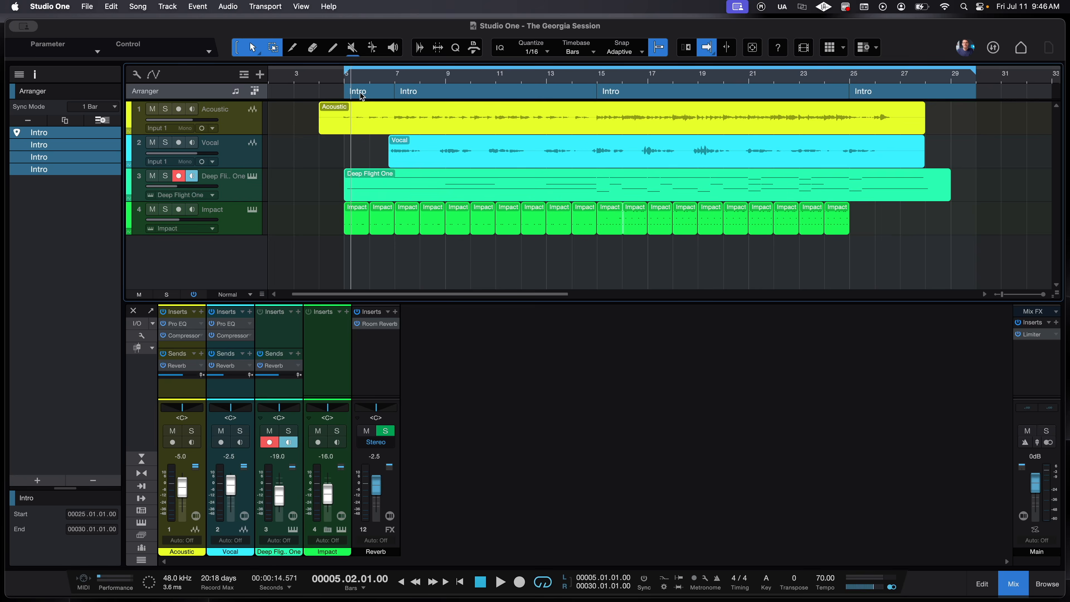
- Rename the second arranger section Verse 1 and the third Chorus
right_click(362, 96)
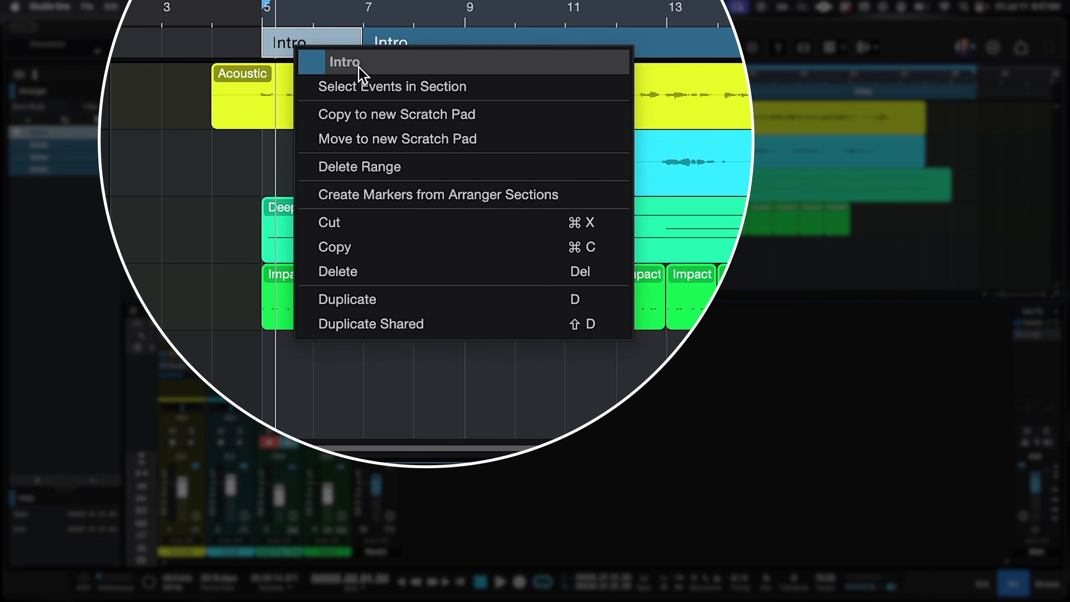
right_click(418, 43)
right_click(419, 42)
left_click(469, 59)
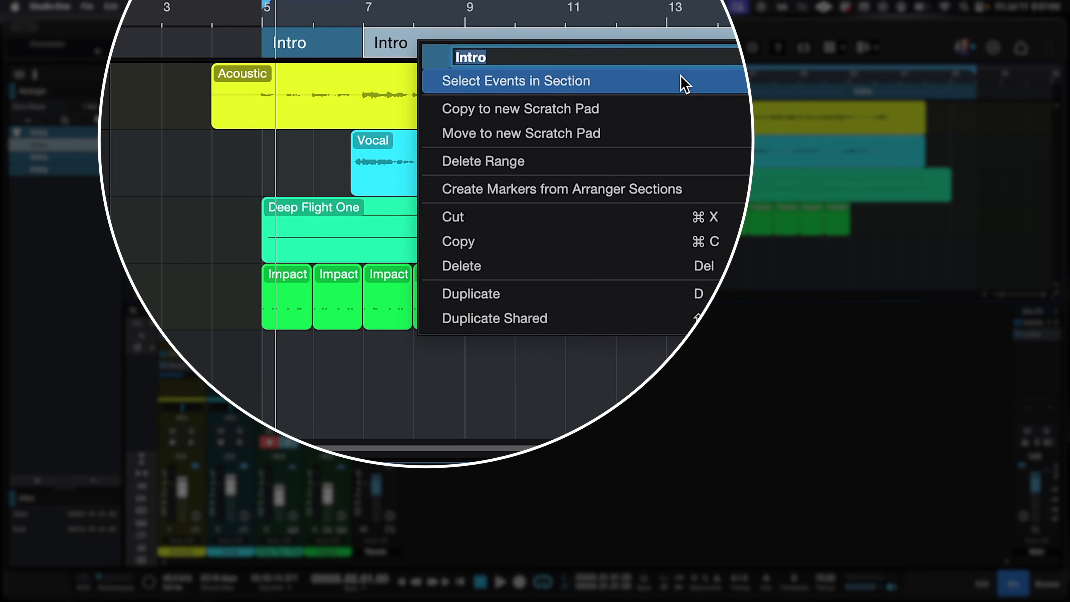
type("Verse 1")
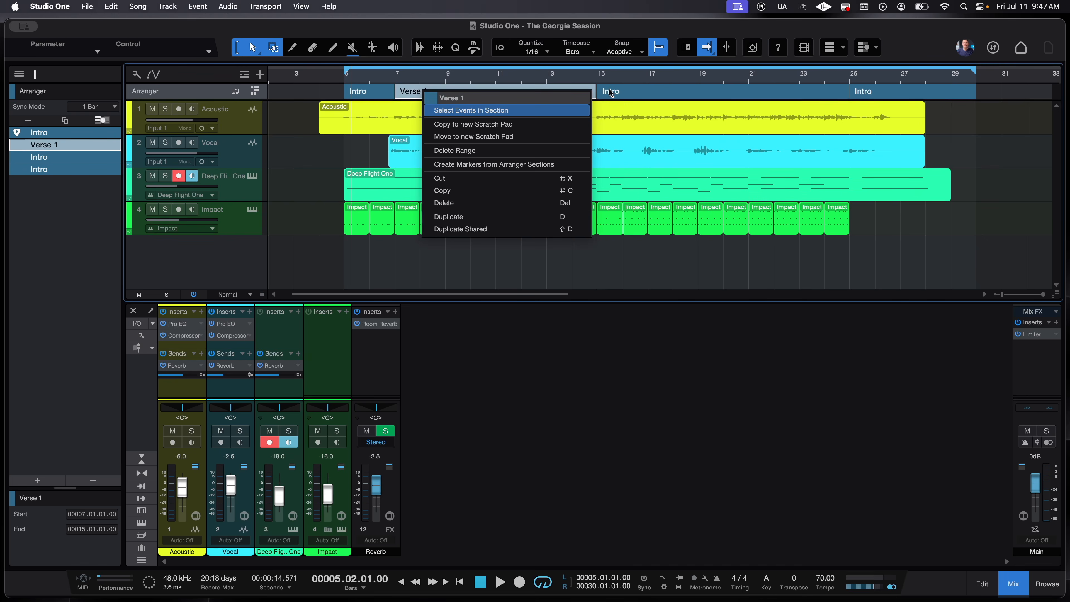
key("Return")
right_click(614, 94)
left_click(645, 103)
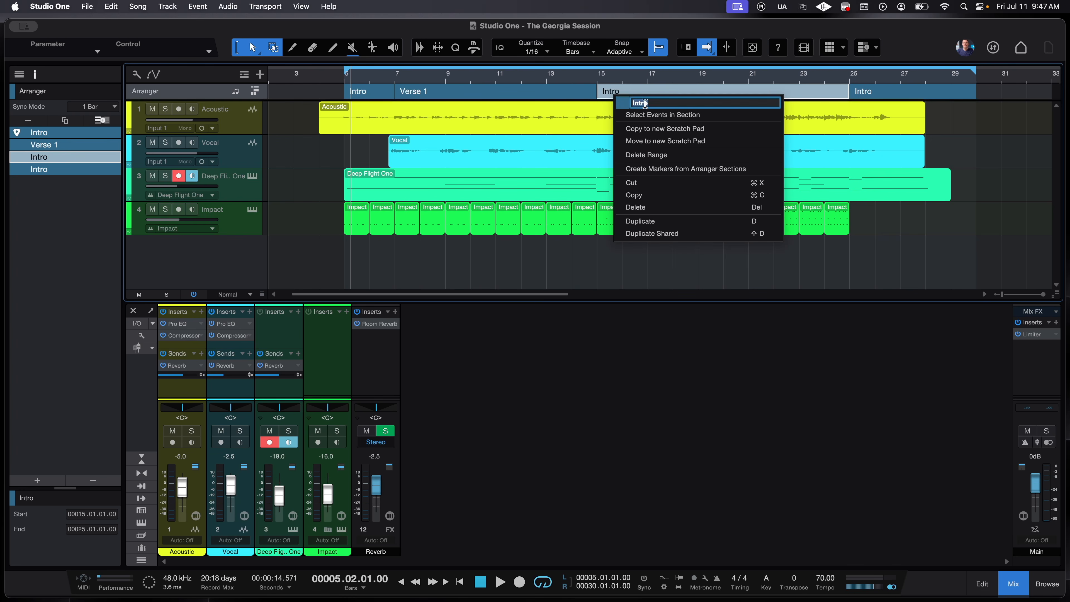
key("Return")
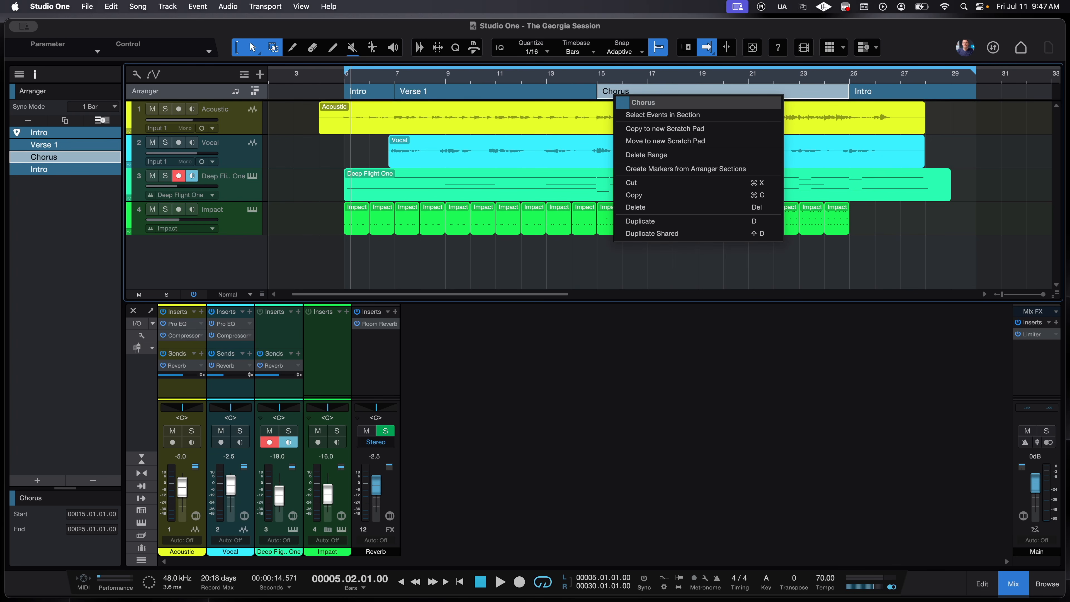
- Colour the Chorus section red and the Verse 1 section yellow
left_click(622, 103)
left_click(817, 128)
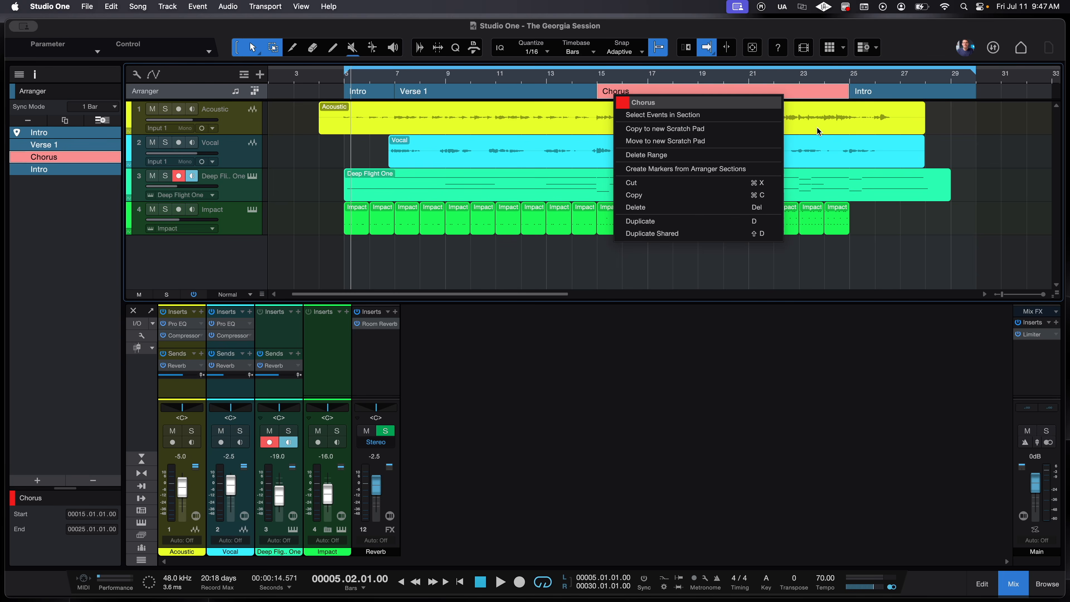
right_click(407, 94)
left_click(421, 100)
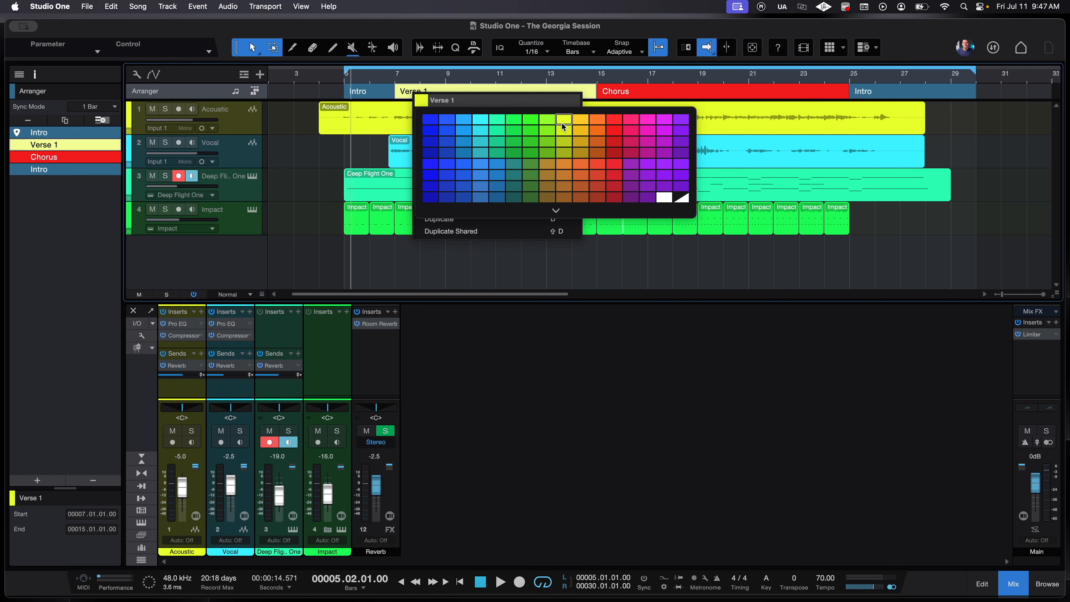
left_click(563, 132)
left_click(581, 272)
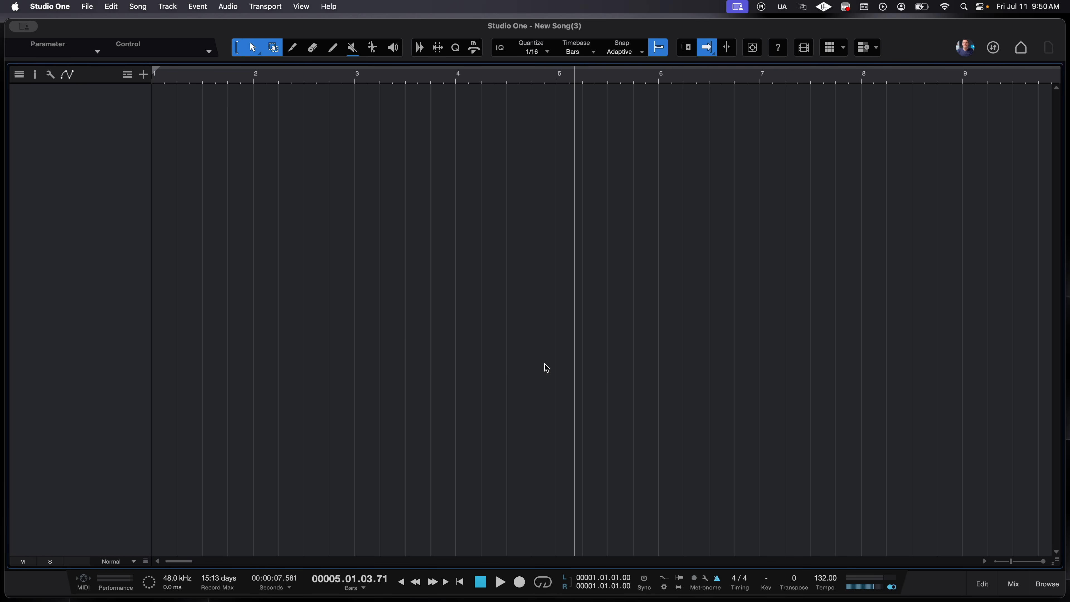
- Add a mono audio track named Claps, then open the mixer with input channels hidden
key("t")
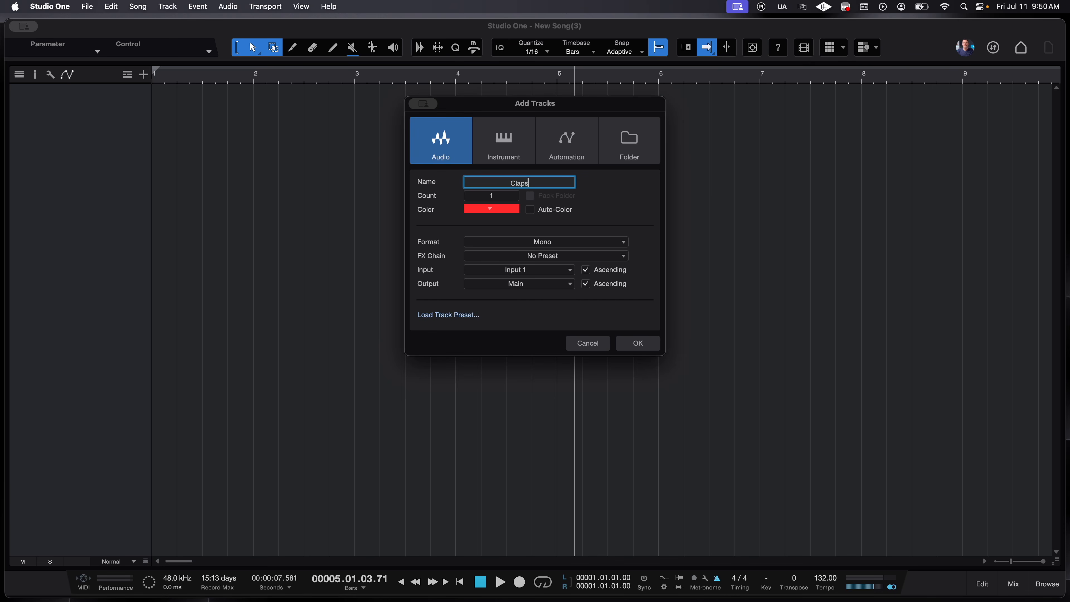
left_click(638, 347)
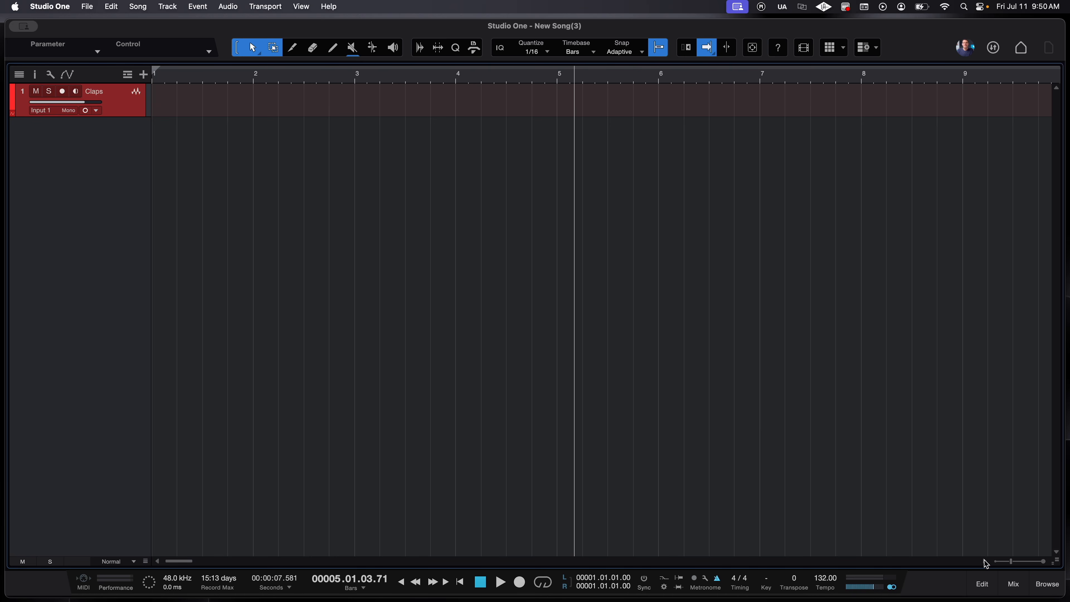
left_click(1013, 584)
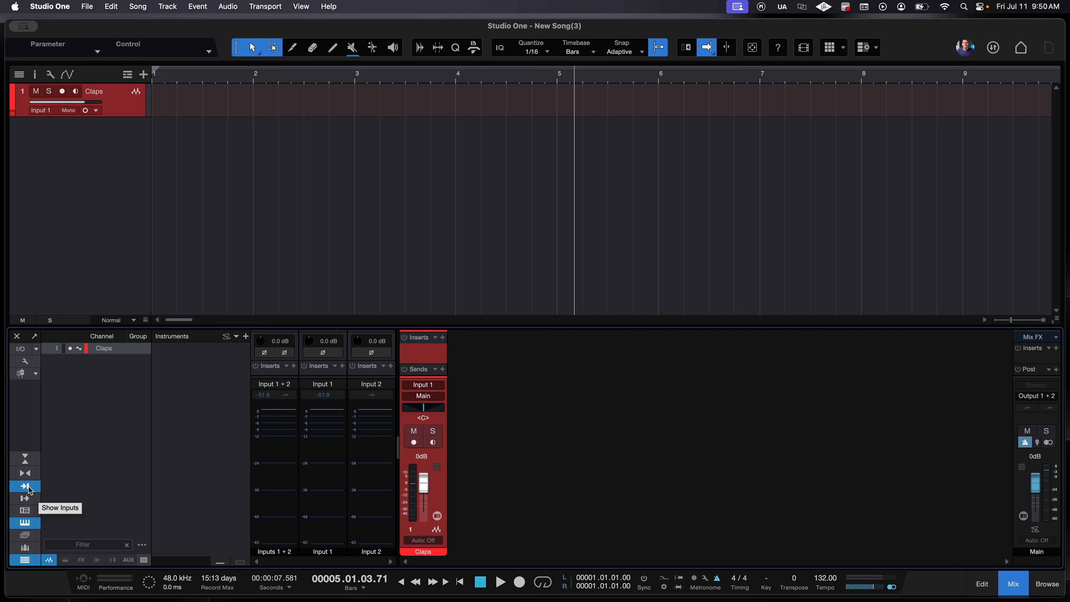
left_click(30, 489)
- Show the mixer's input channels again and raise the Input 1 + 2 level line to -19.1 dB
left_click(25, 486)
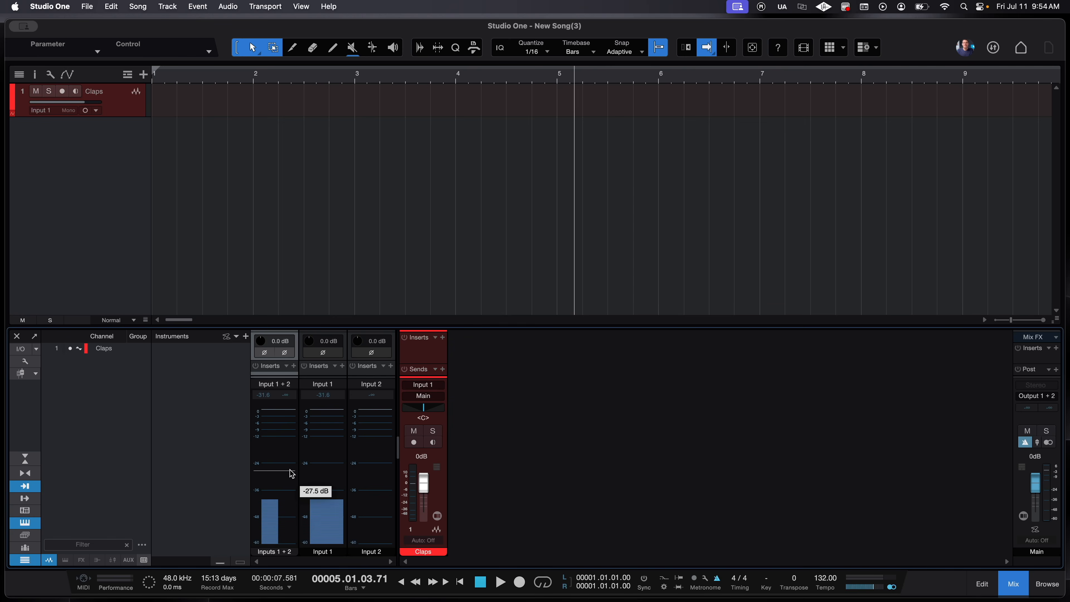
left_click_drag(289, 470, 271, 450)
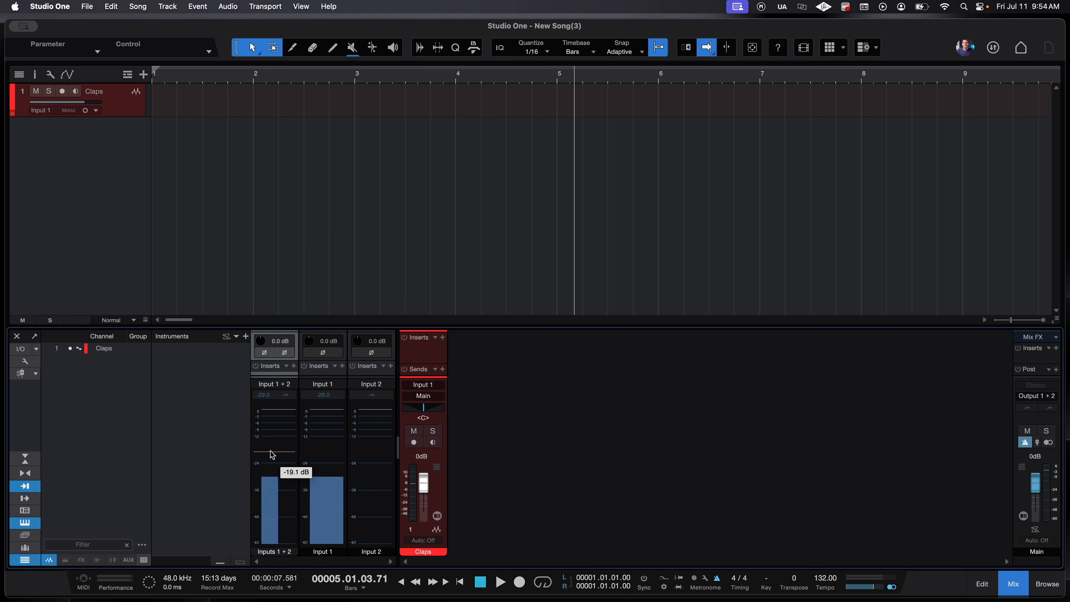
- Set the input meters to Peak/RMS display with Peak Hold on and Hold Length inf
right_click(272, 455)
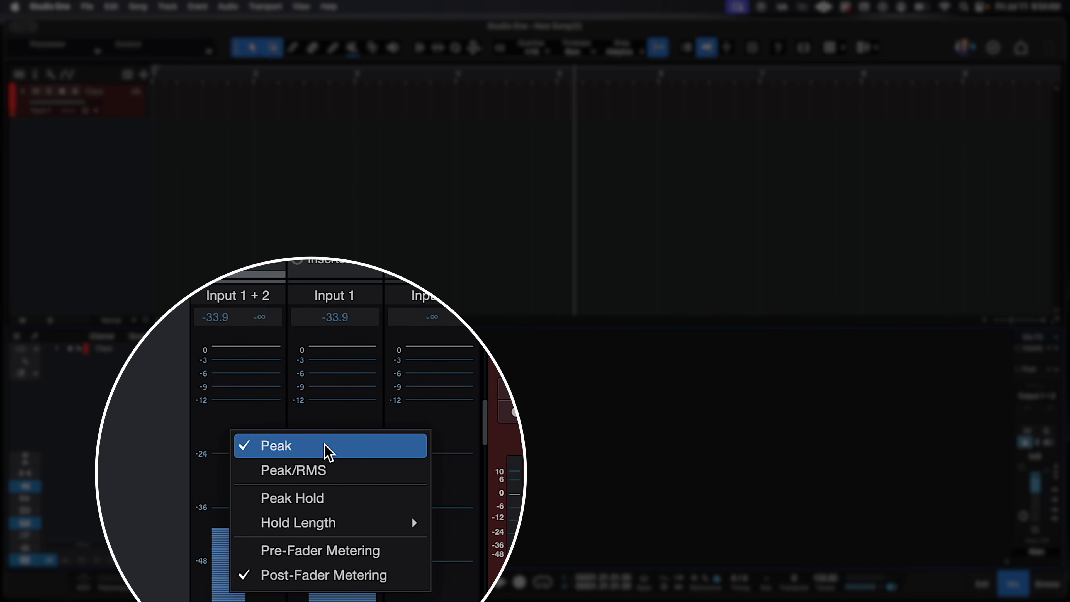
left_click(340, 470)
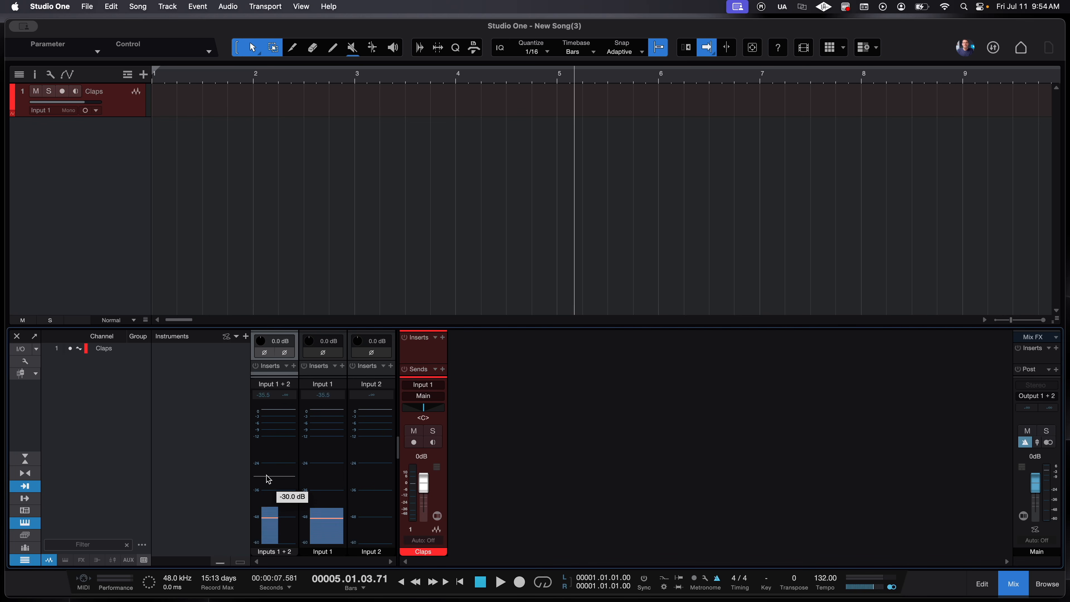
right_click(273, 470)
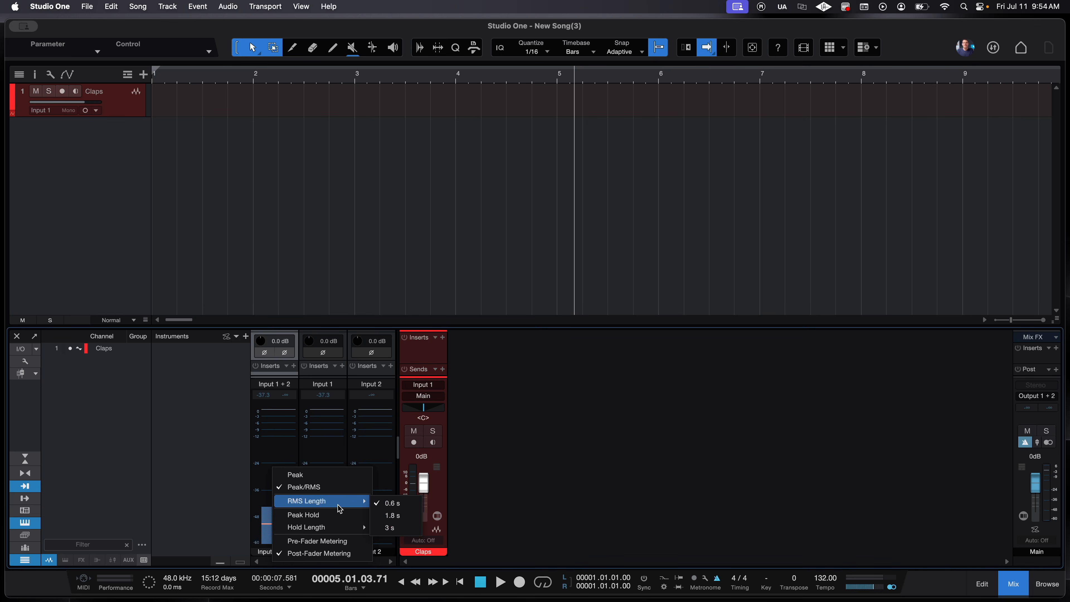
left_click(336, 515)
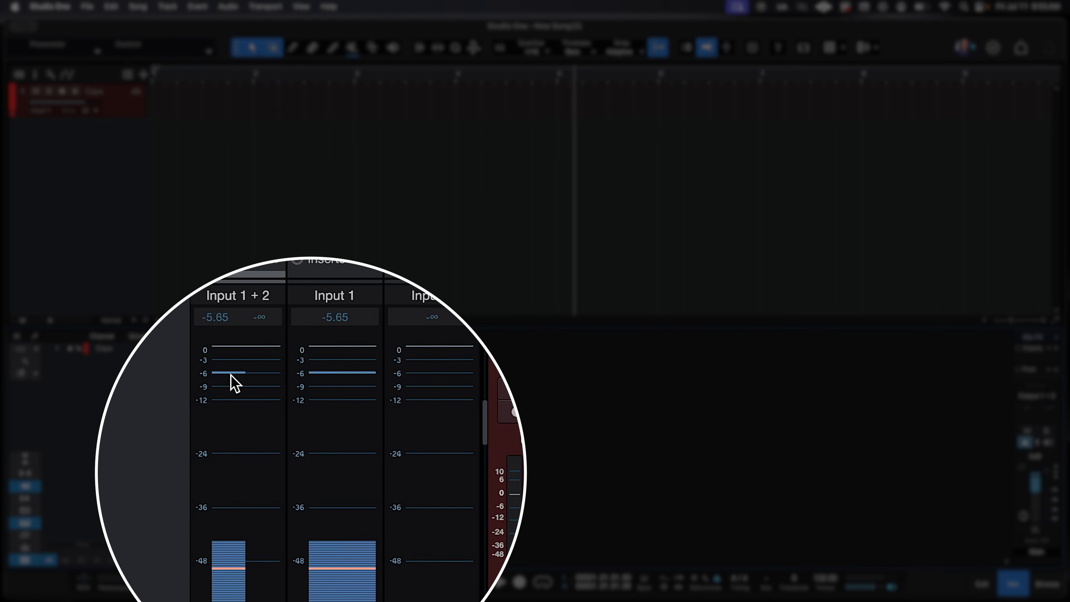
right_click(253, 408)
mouse_move(417, 532)
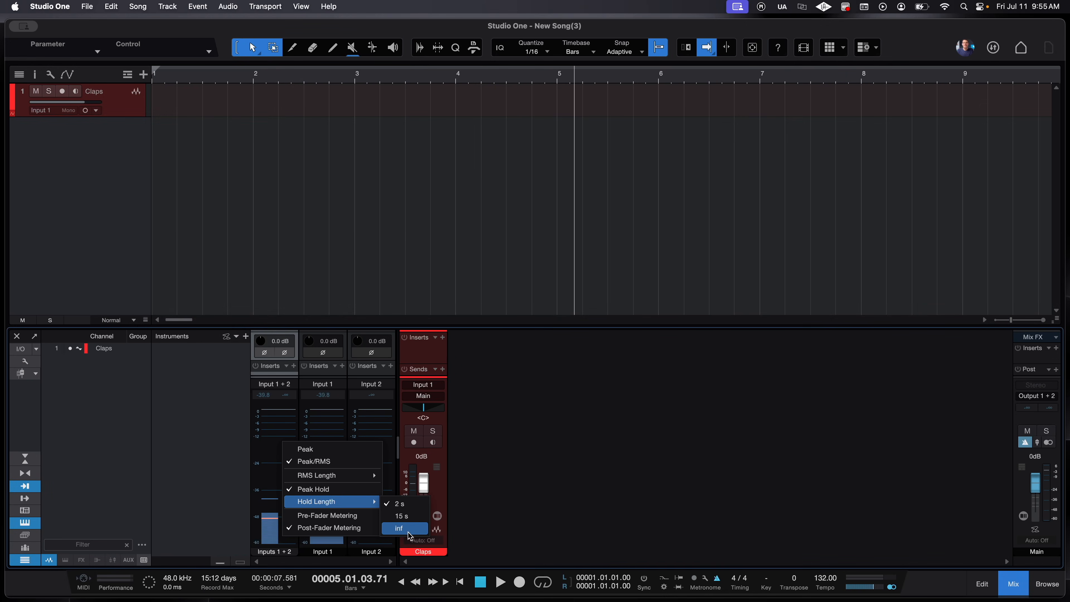
left_click(408, 533)
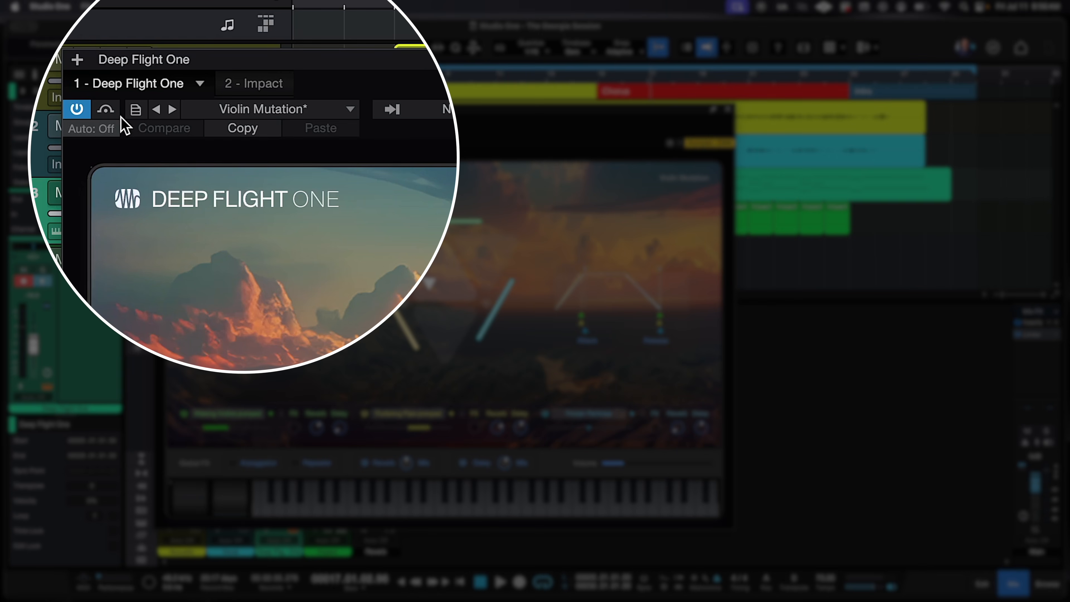
- Store the Deep Flight One sound as preset 'GA Session Pad' in subfolder 'The GA Sessions'
left_click(137, 112)
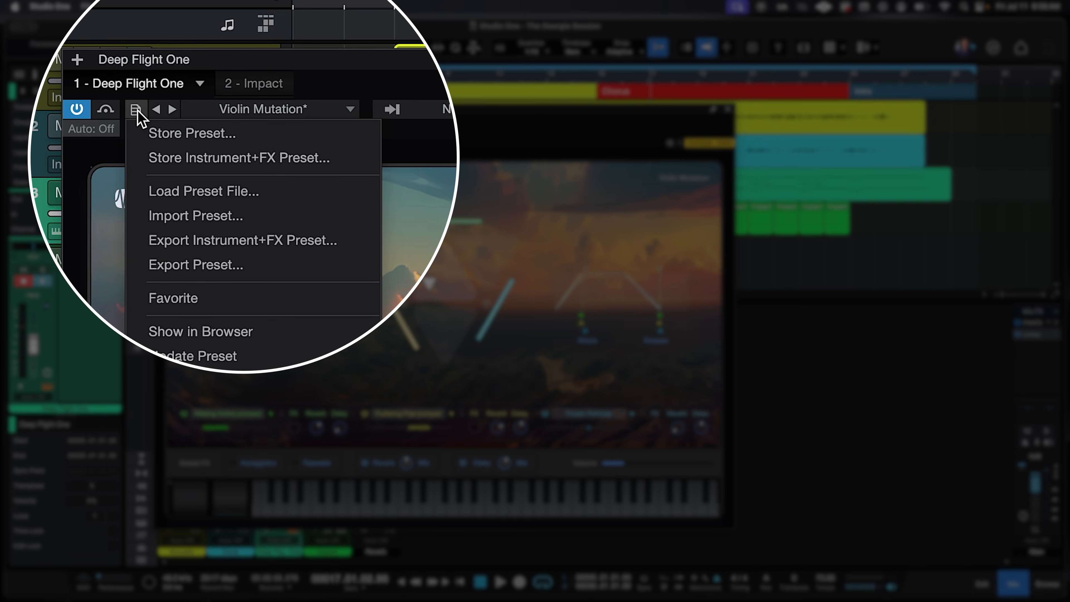
left_click(139, 137)
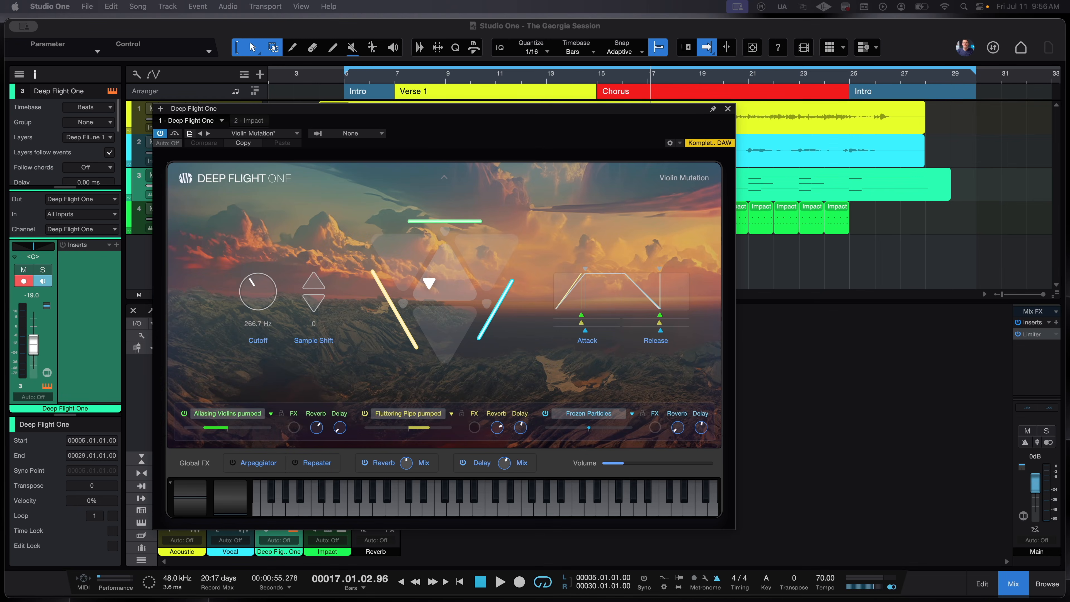
left_click_drag(871, 434, 471, 215)
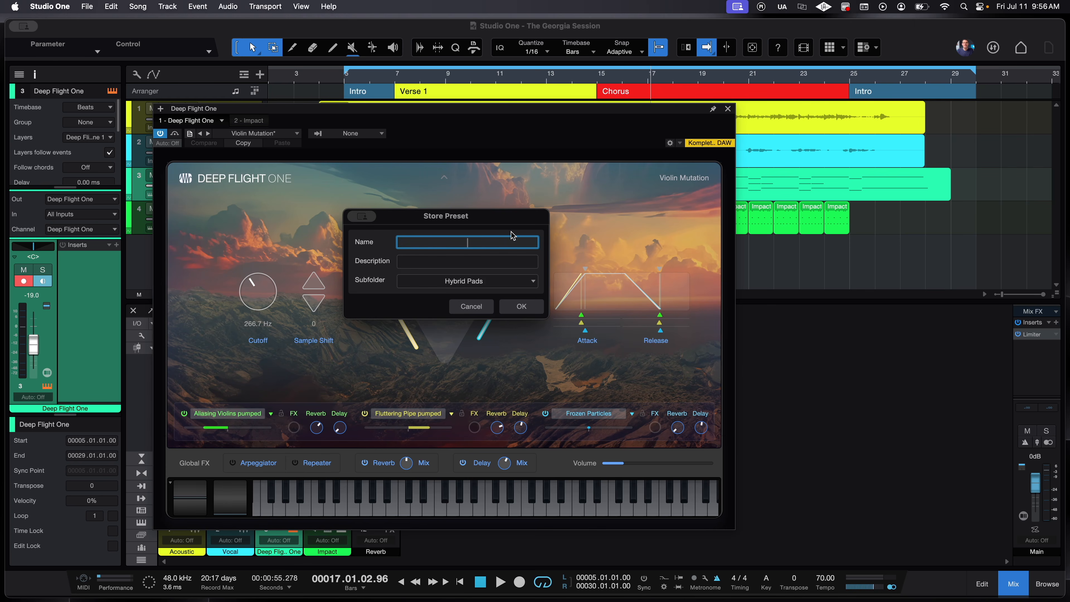
type("GA Session Pad")
left_click(486, 273)
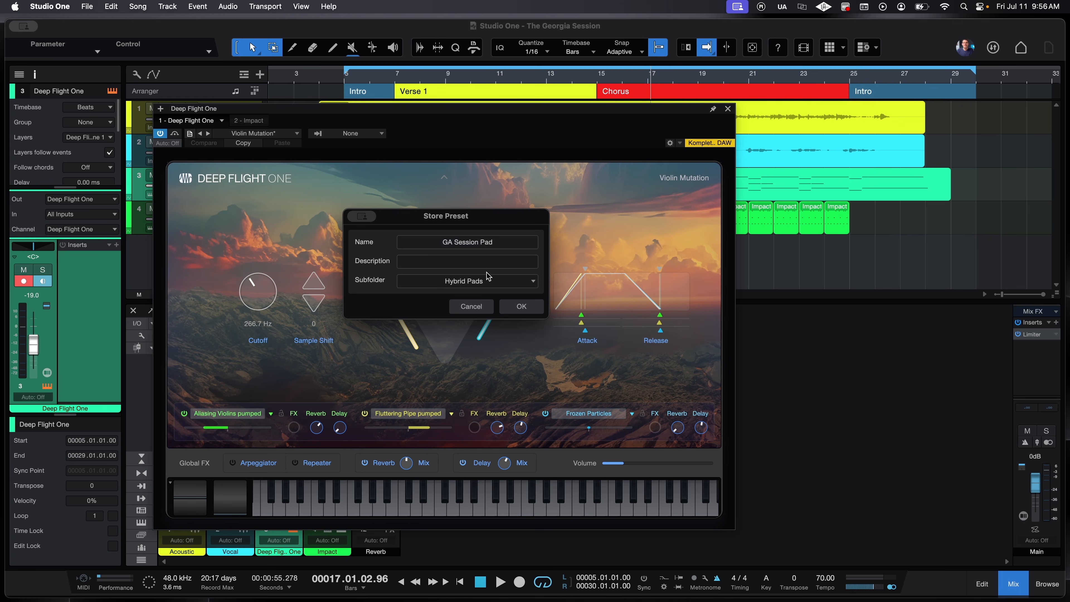
left_click(490, 267)
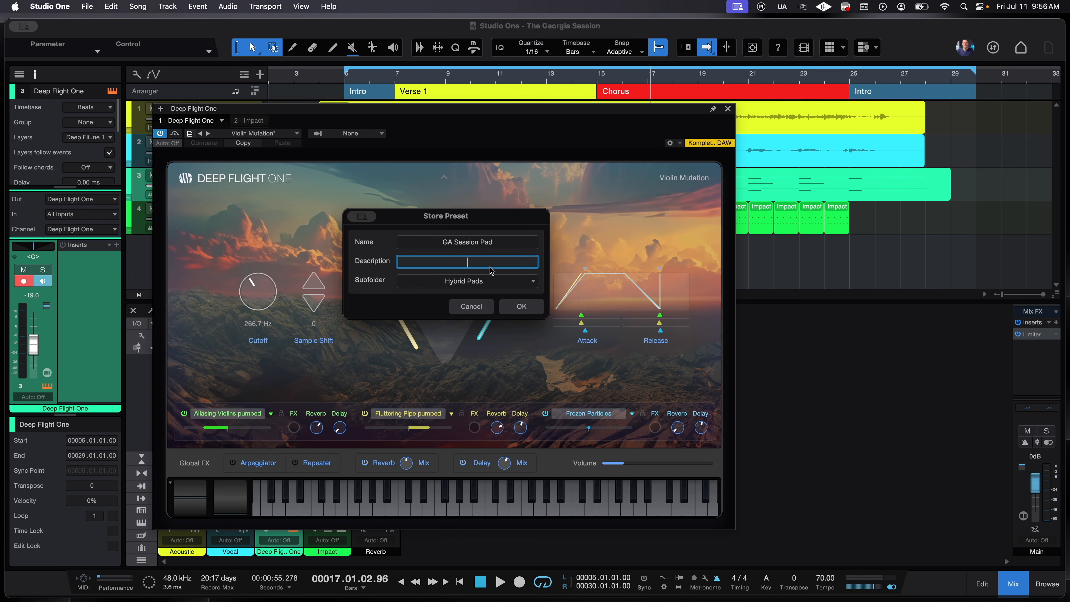
left_click(488, 282)
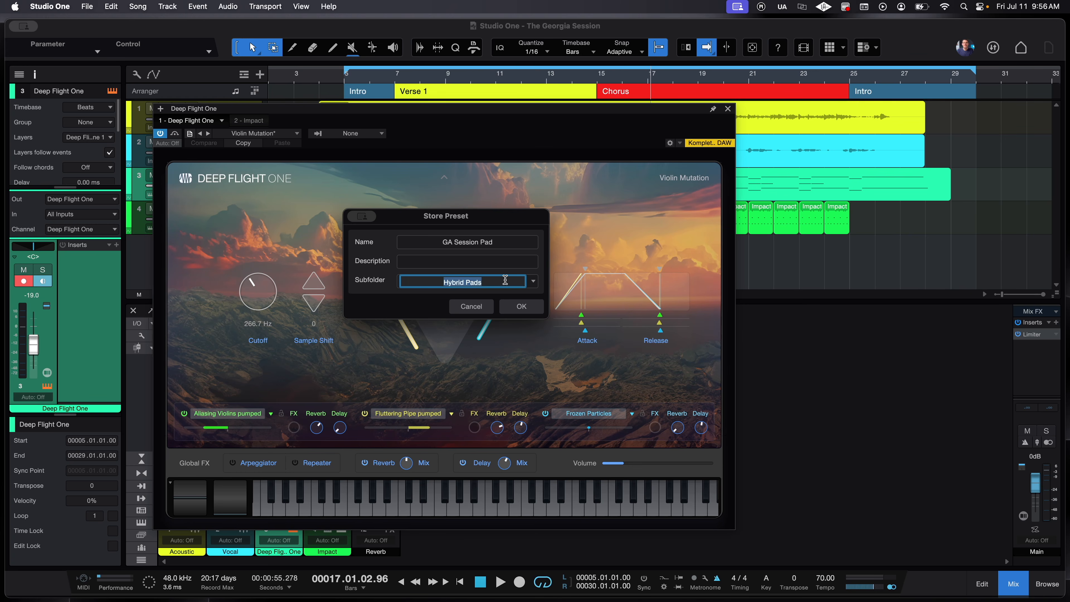
type("G")
type("The GA Session")
type("s")
key("Return")
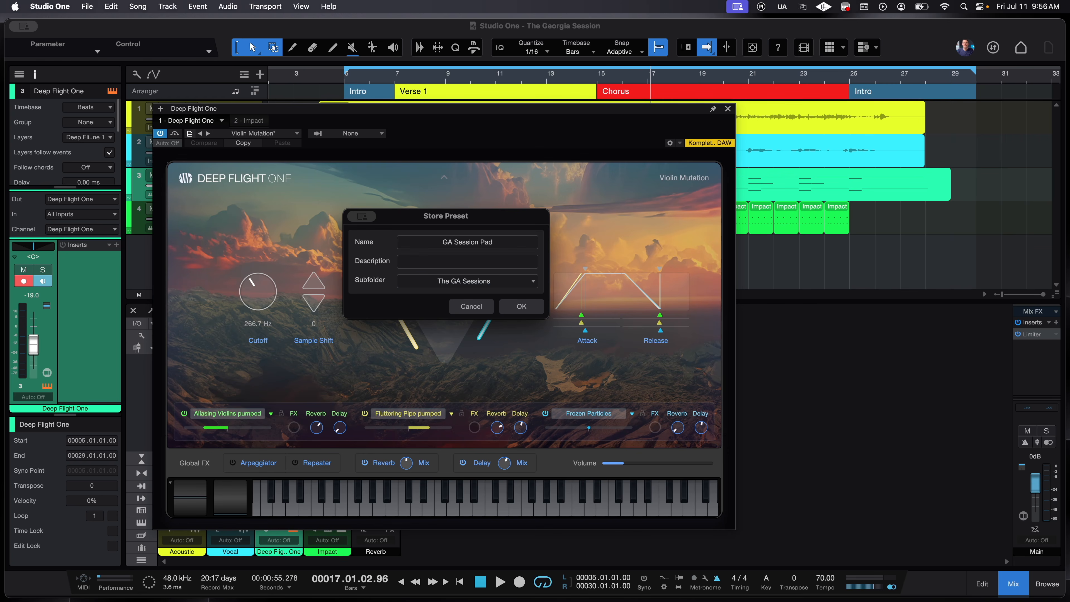
left_click(521, 307)
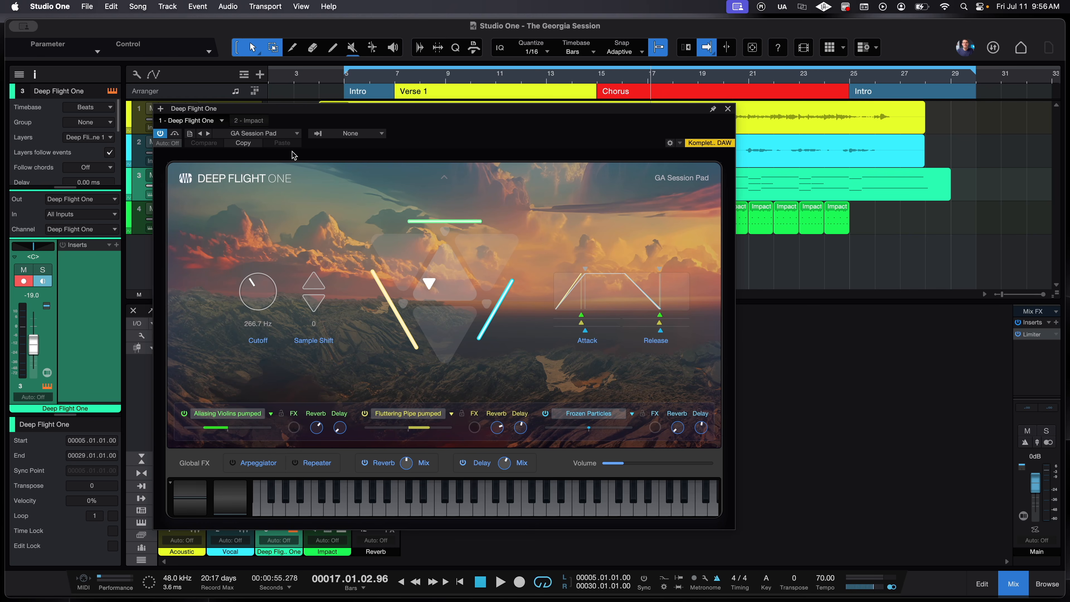
- Check the preset list to confirm GA Session Pad is in The GA Sessions folder
left_click(272, 134)
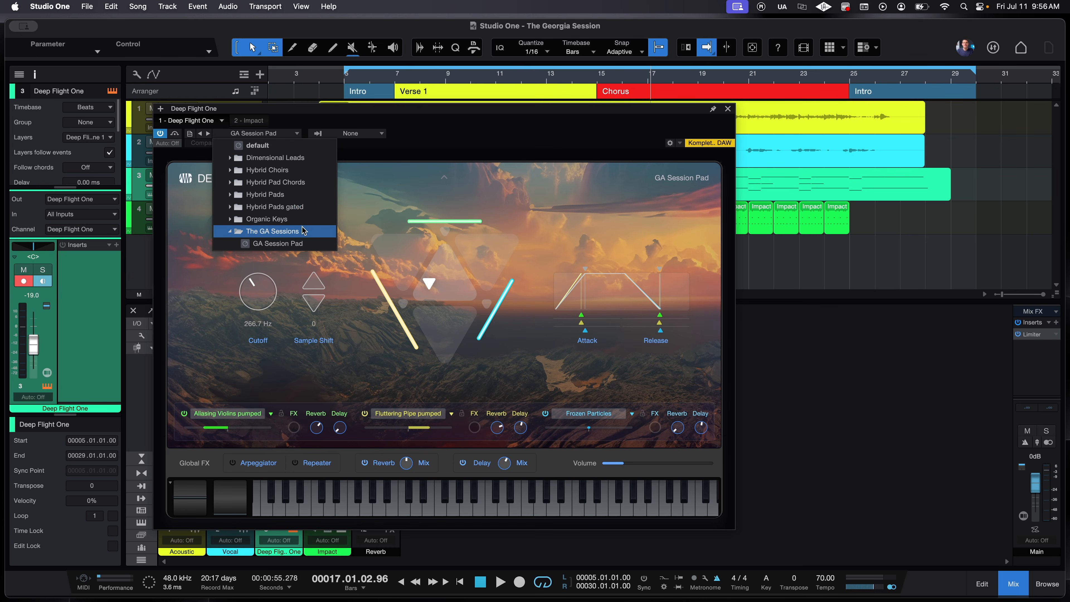
left_click(306, 233)
left_click(305, 233)
left_click(449, 193)
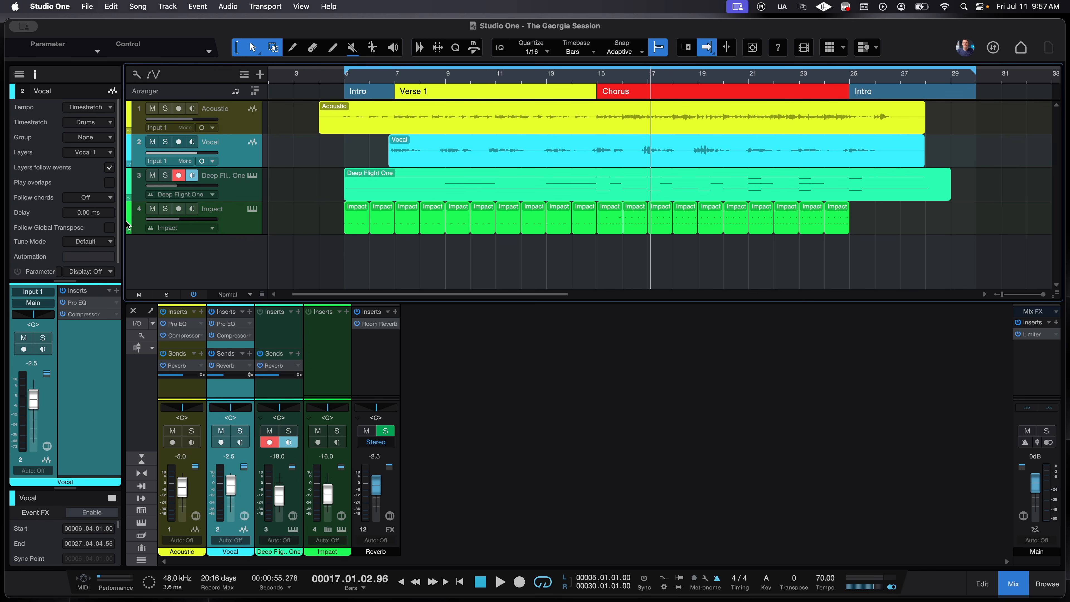
- Store the Vocal insert chain as a lead-vocal FX chain in subfolder 'The GA Session'
left_click(35, 73)
left_click(35, 73)
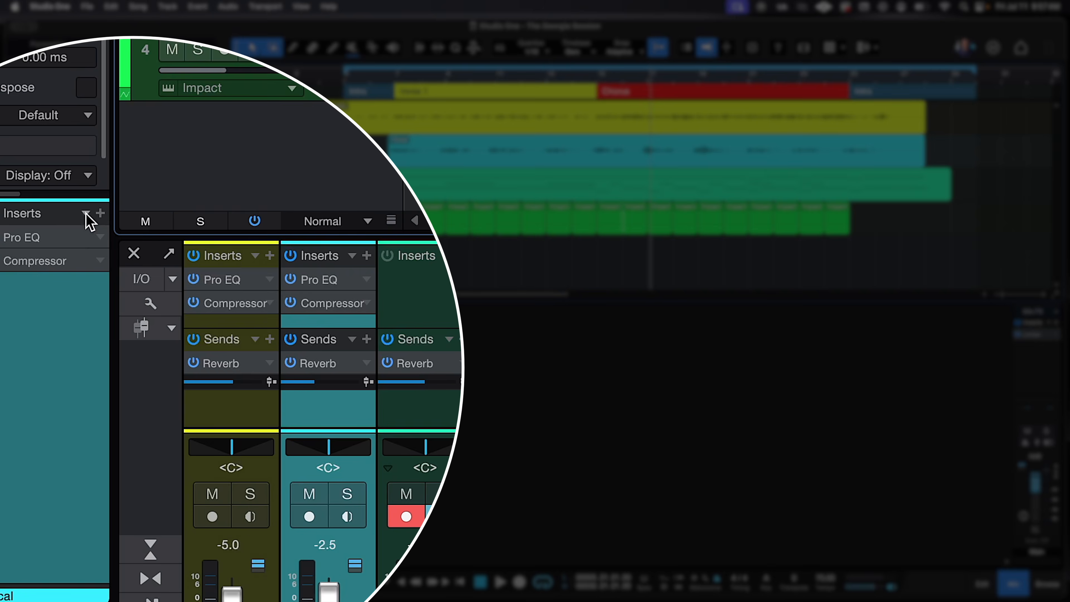
left_click(109, 291)
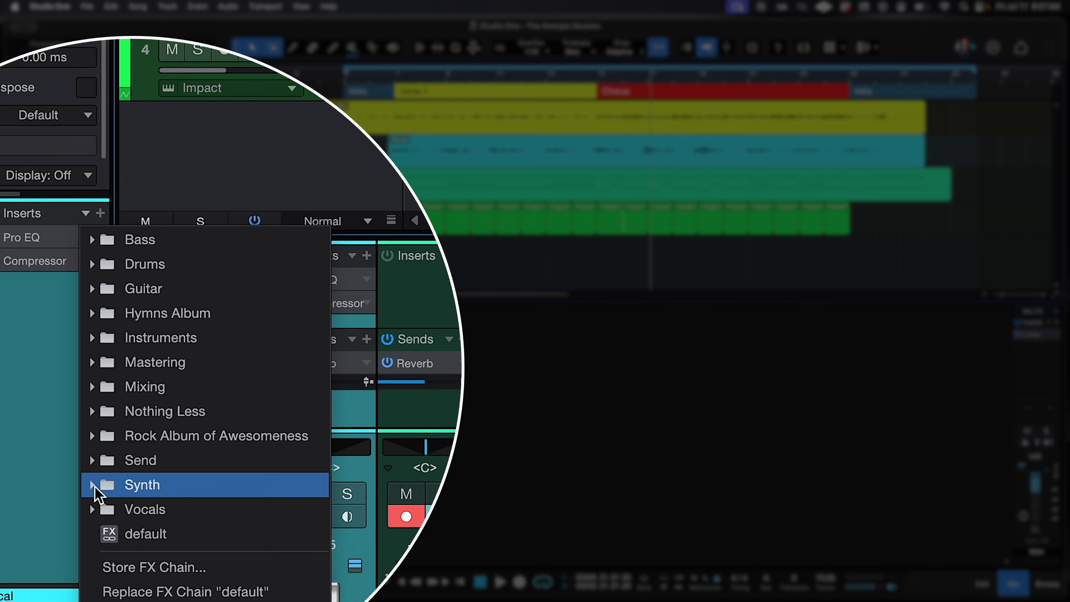
left_click(108, 567)
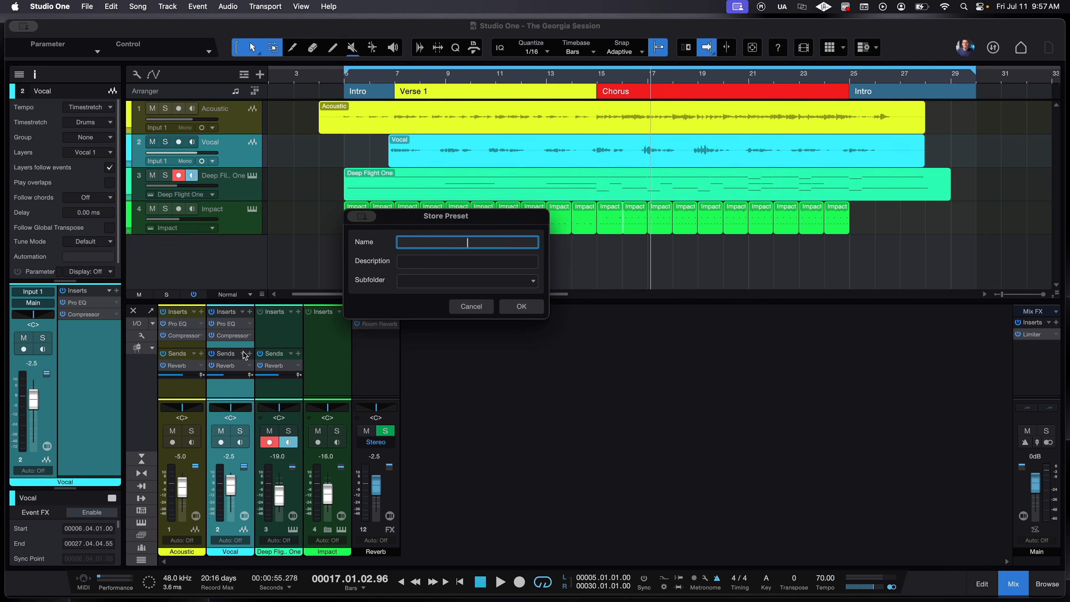
type("Lana Lead Vocal")
key("Tab")
key("Tab")
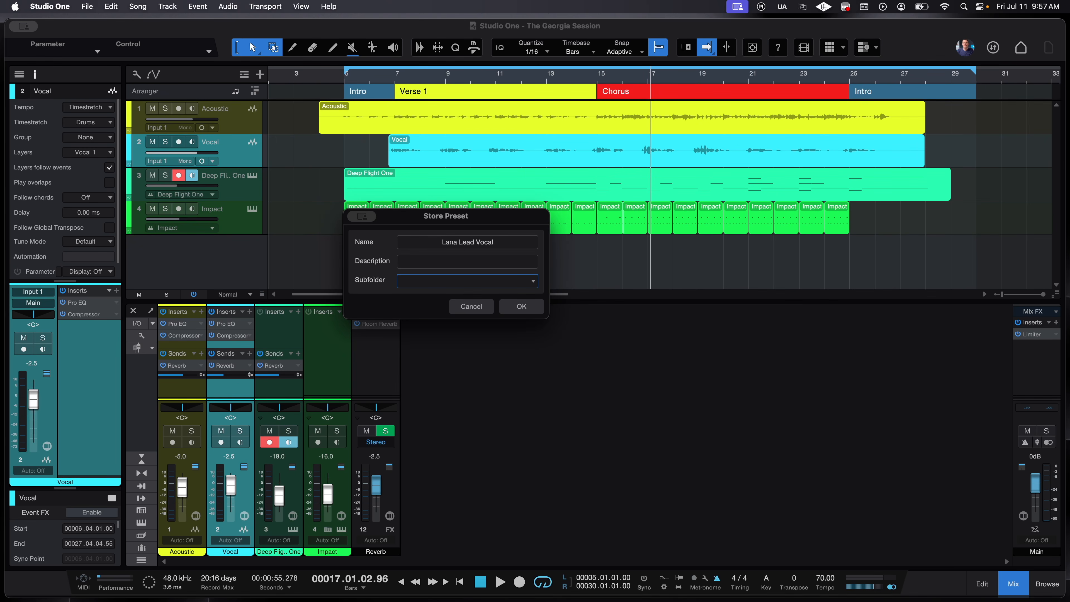
left_click(519, 282)
type("Th")
left_click(522, 310)
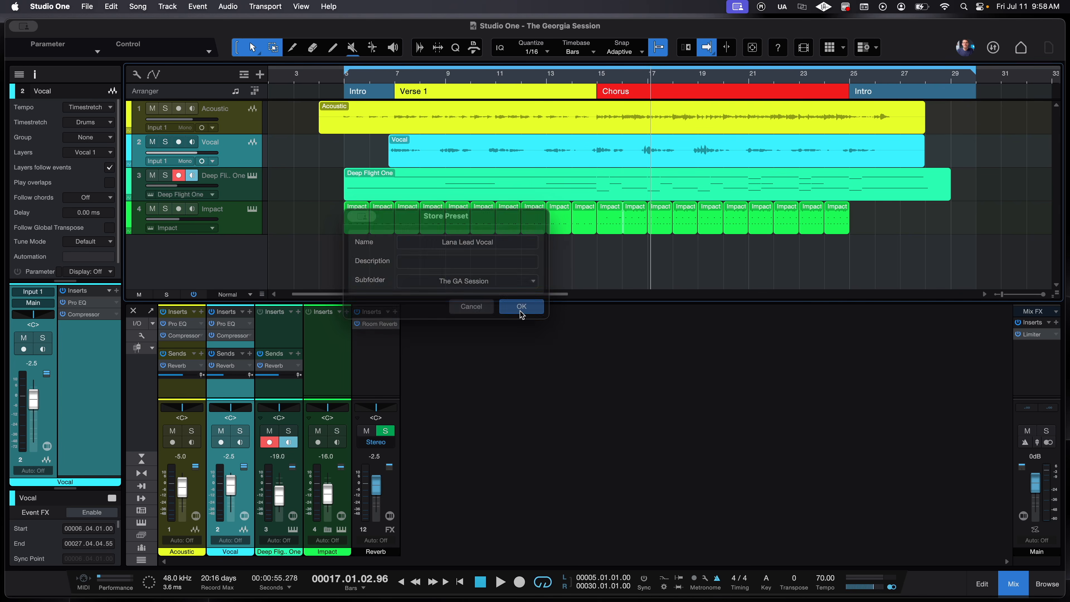
left_click(265, 75)
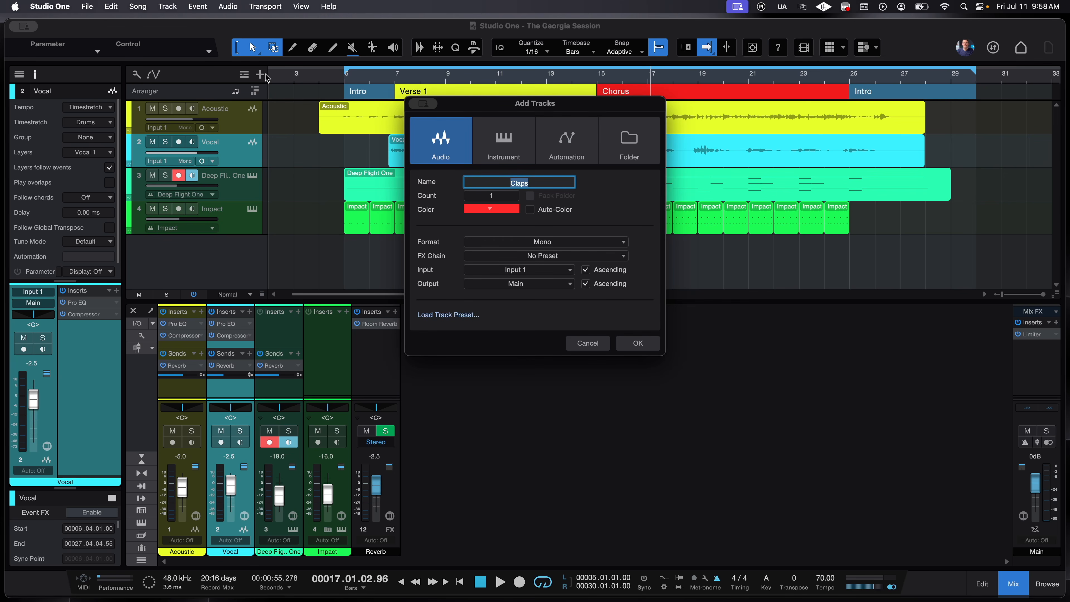
- Create track 'Lead Vocal 2' with the saved lead-vocal chain, then view its Pro EQ and Compressor
type("Lead Vocal 2")
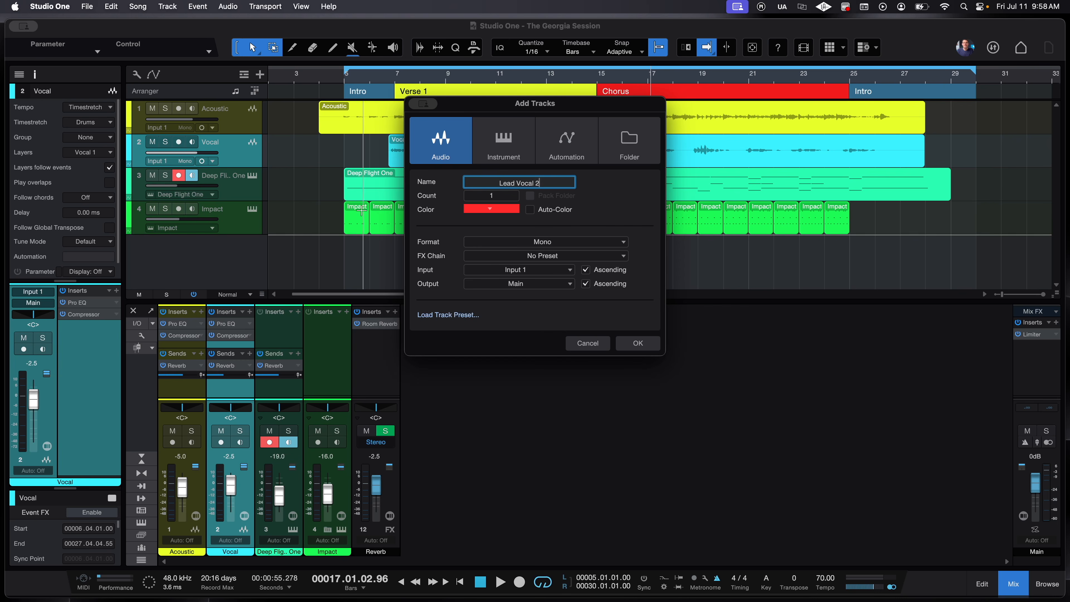
left_click(631, 354)
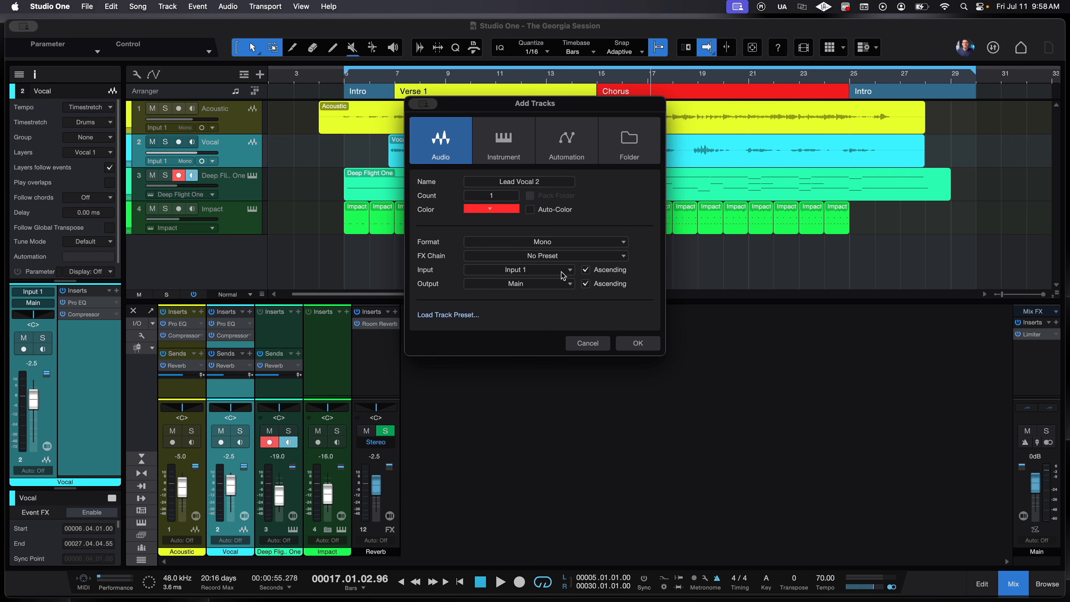
left_click(520, 256)
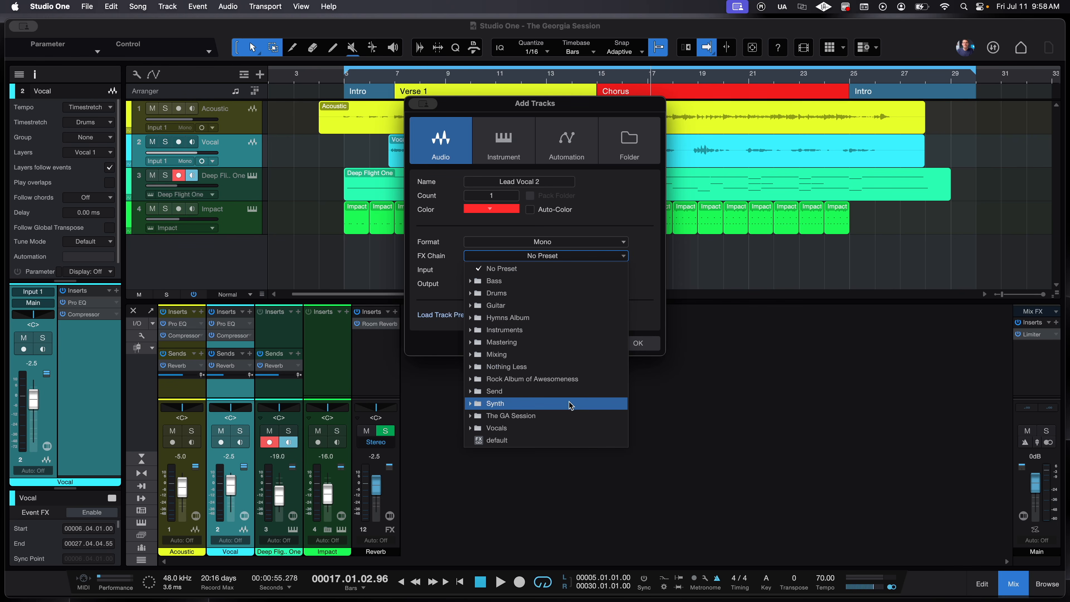
left_click(563, 415)
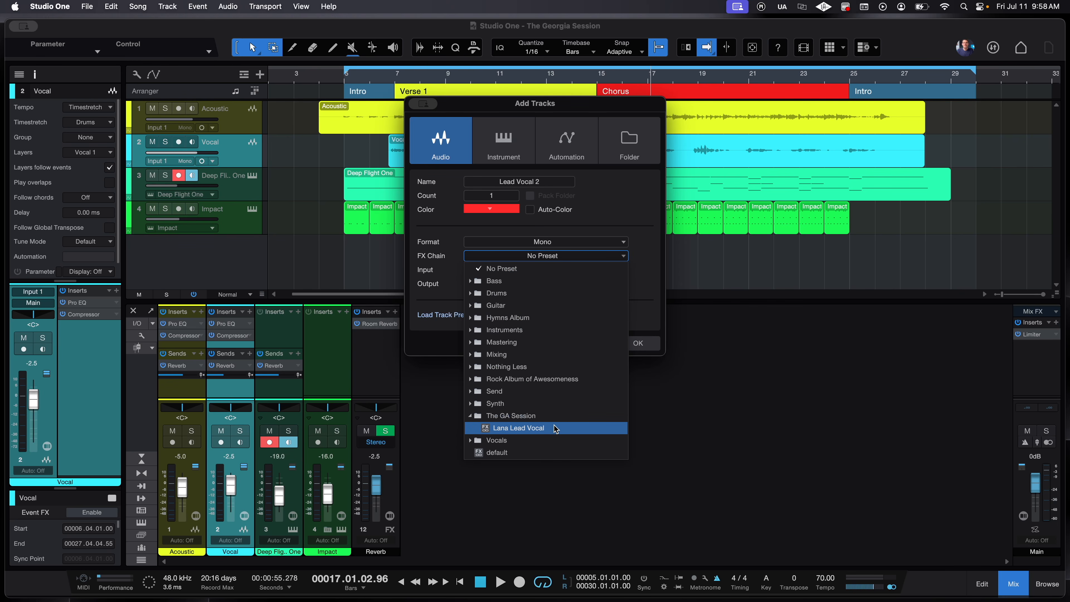
left_click(518, 428)
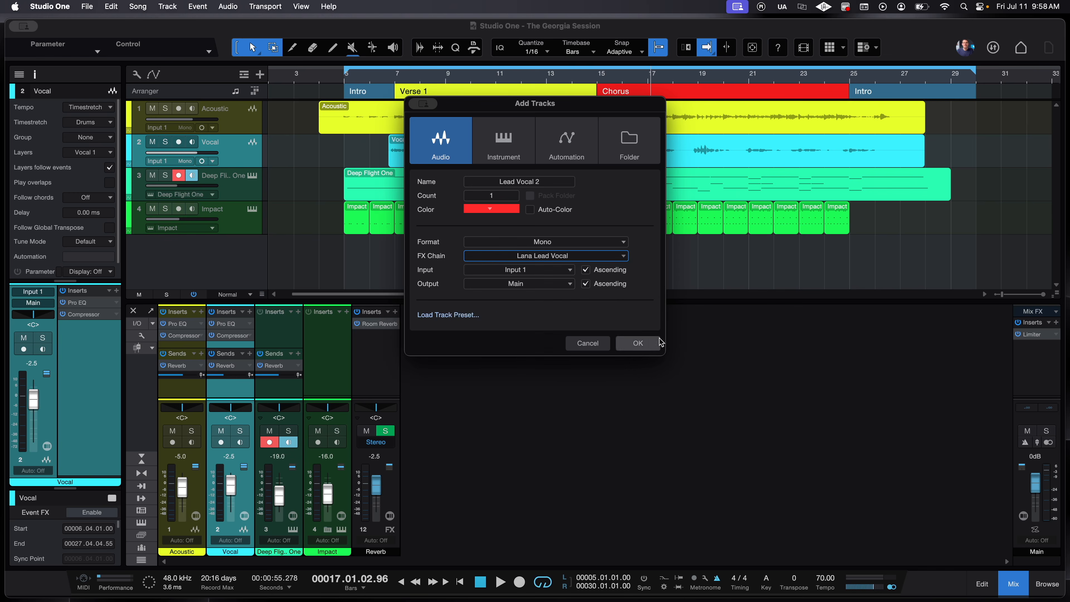
left_click(646, 343)
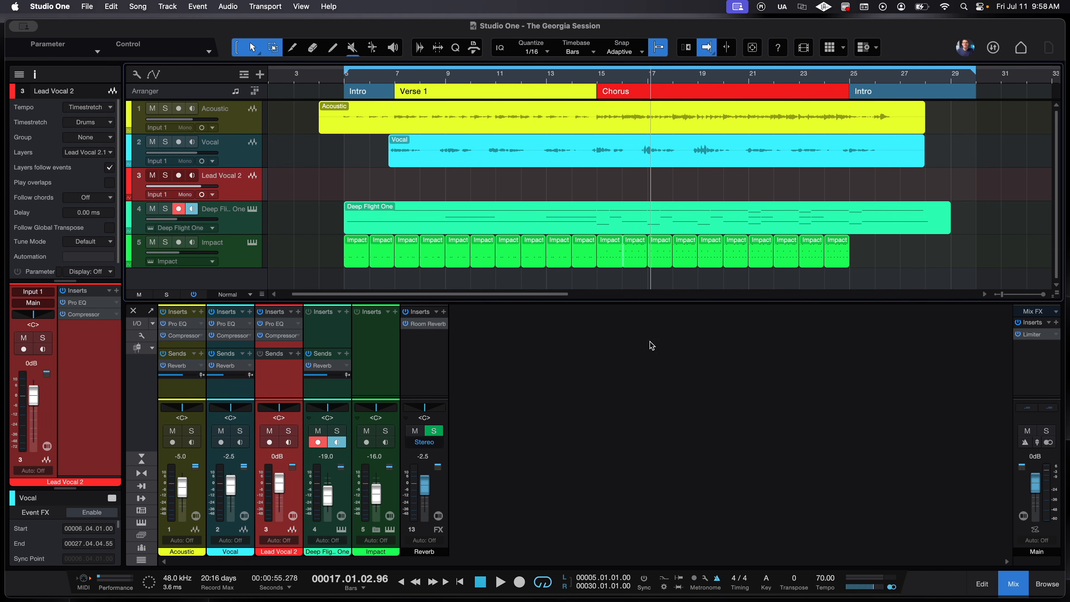
left_click(78, 303)
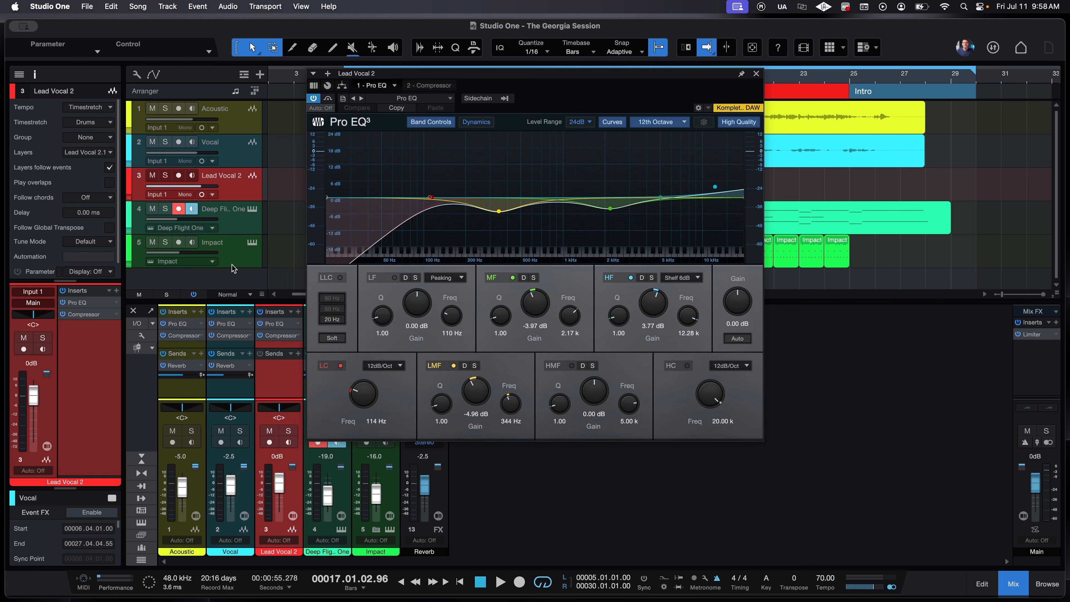
left_click(435, 84)
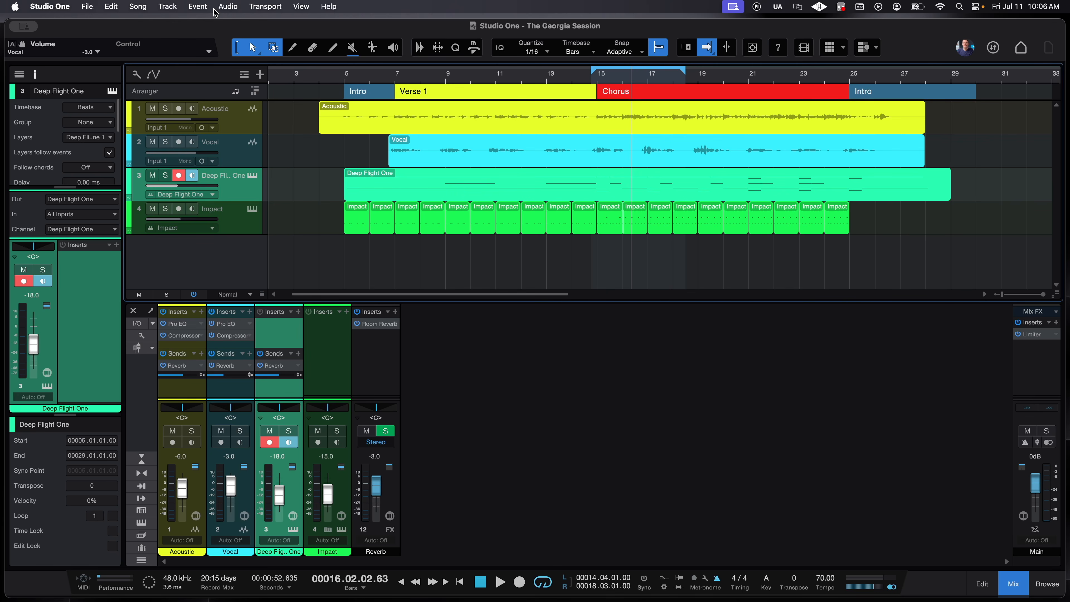
- Open Preferences on Audio Setup and keep the device block size at 512 samples
left_click(61, 7)
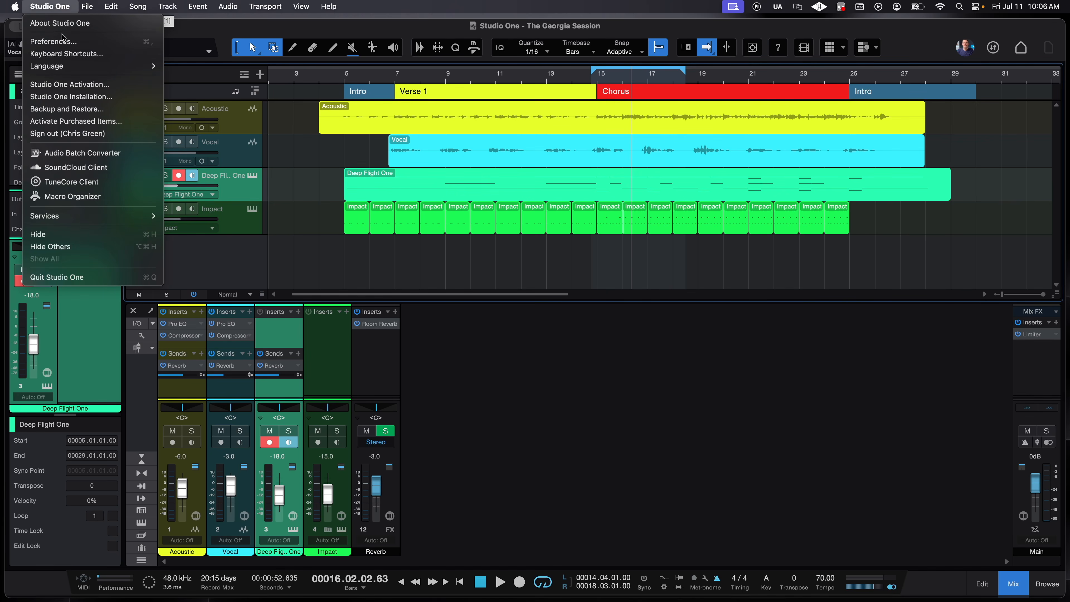
left_click(61, 42)
left_click(507, 106)
left_click(441, 110)
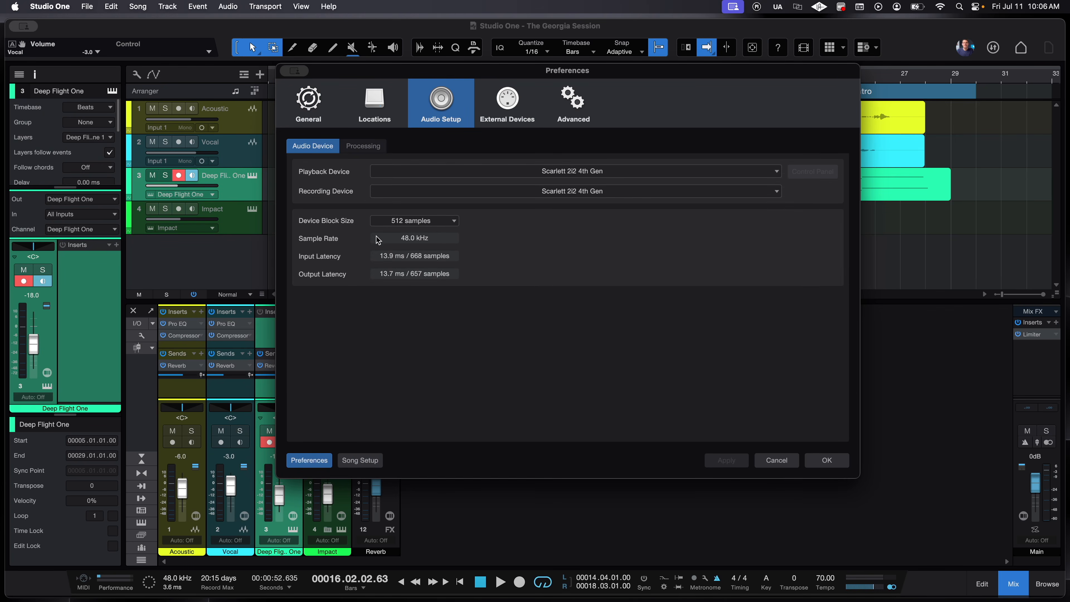
left_click(438, 227)
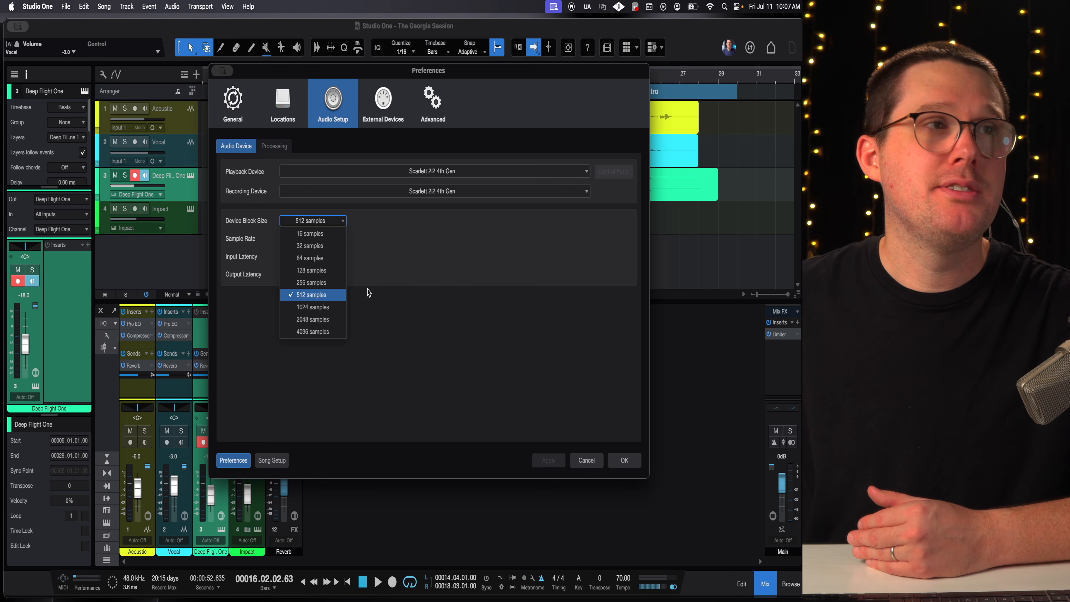
left_click(371, 293)
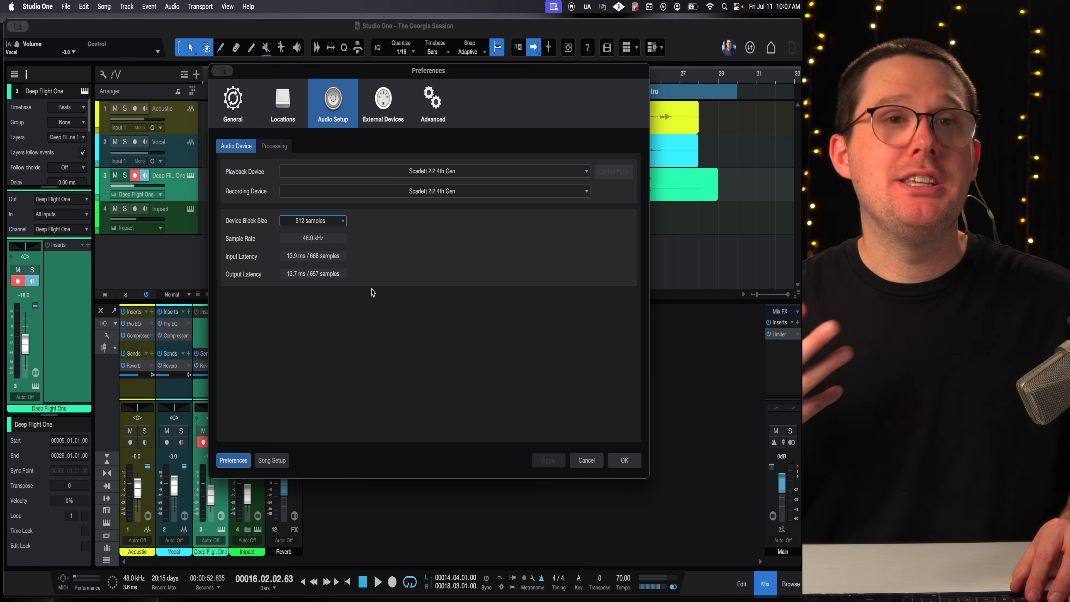
- Keep Dropout Protection at Maximum on the Processing page and close Preferences with OK
left_click(289, 153)
left_click(345, 176)
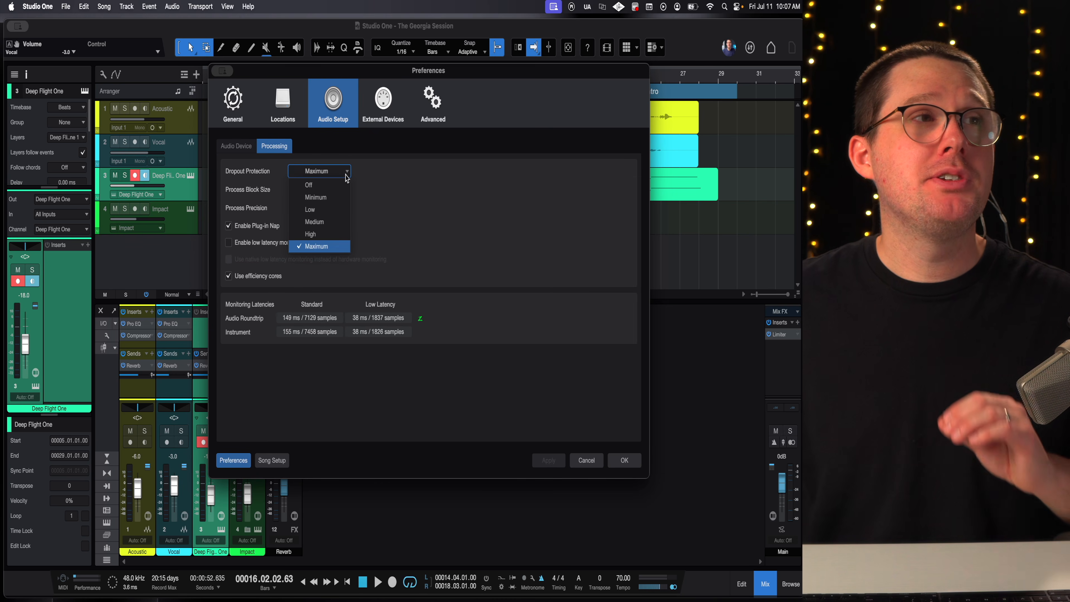
left_click(420, 230)
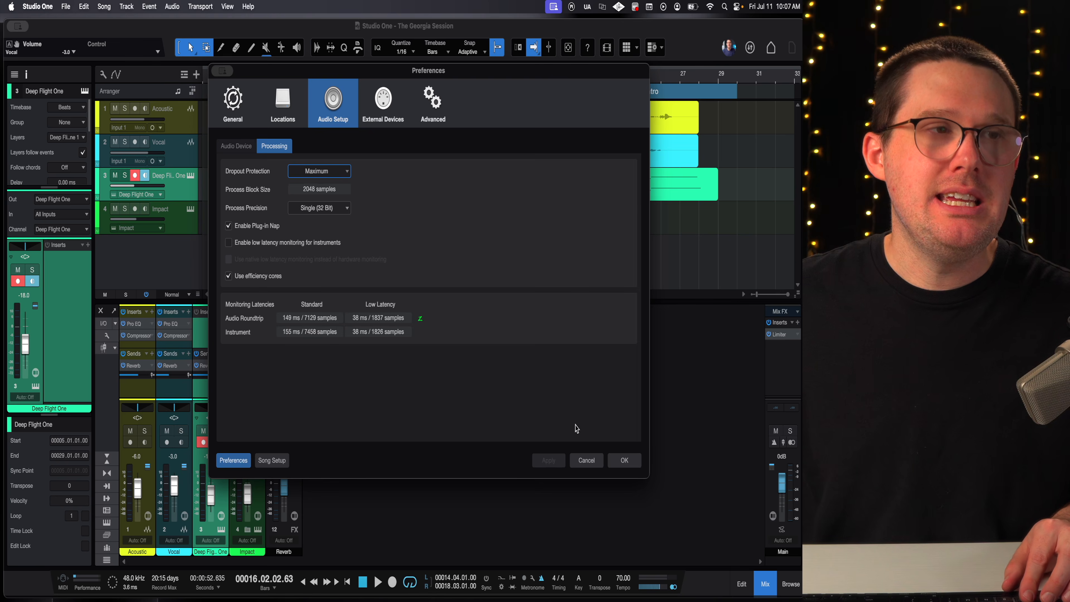
left_click(623, 459)
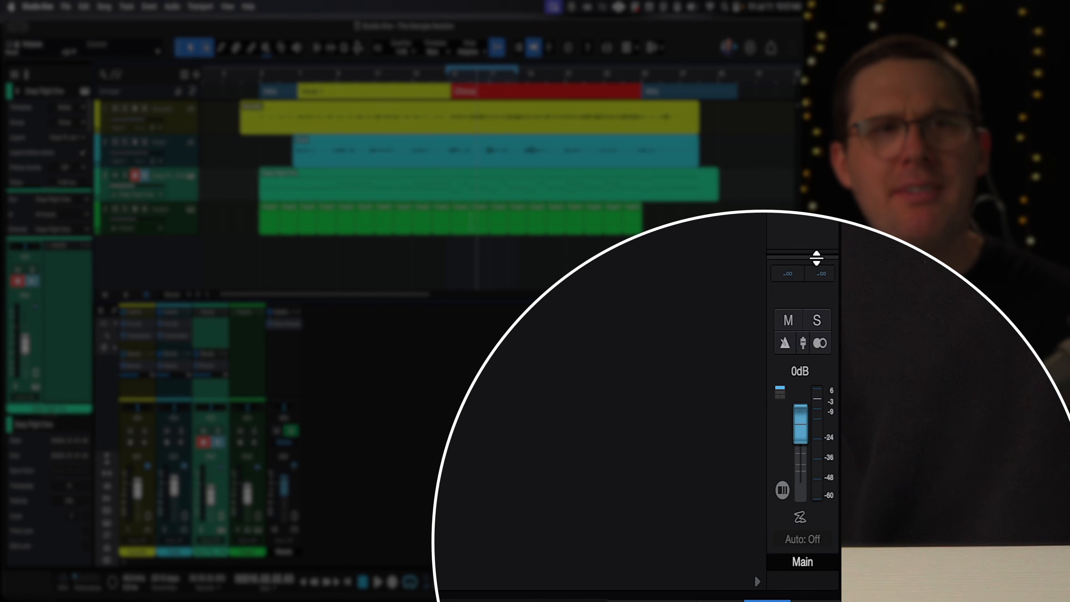
- Turn on low-latency monitoring (Z) for the Main output channel
left_click(799, 522)
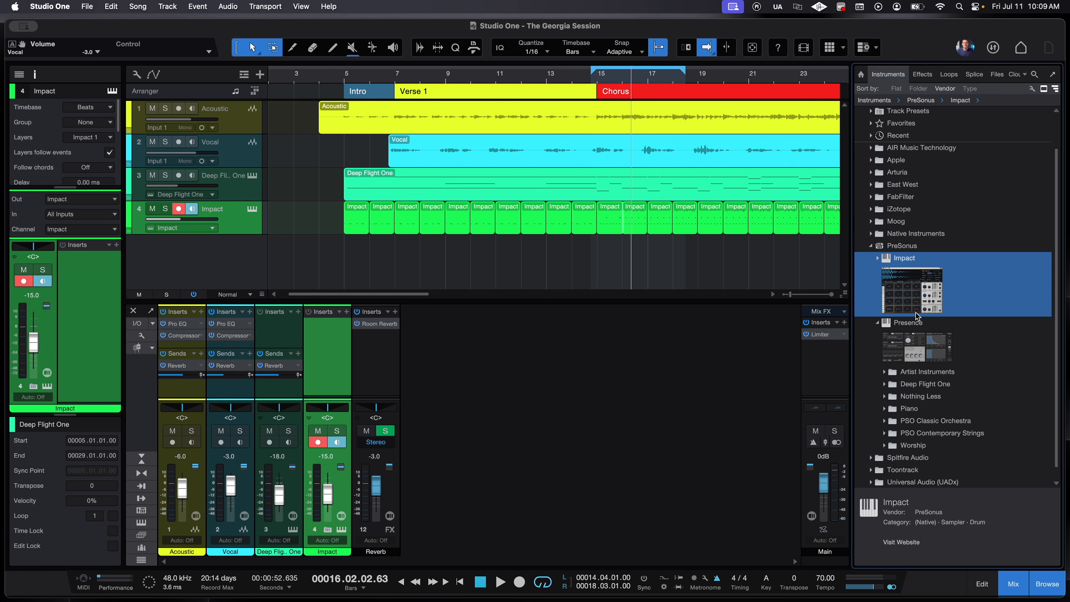
left_click(38, 5)
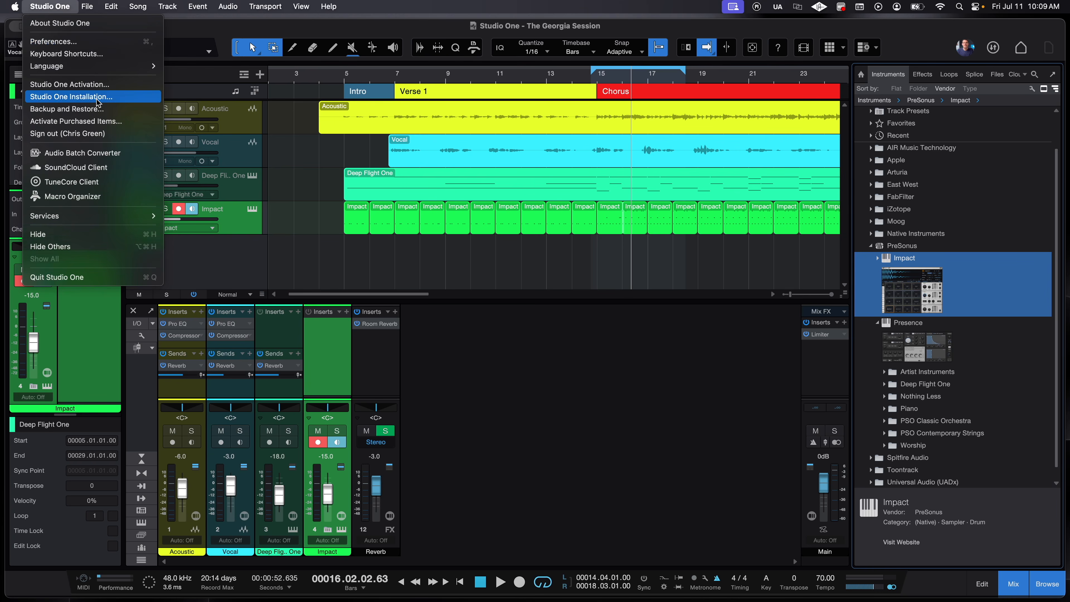
left_click(107, 97)
left_click(363, 147)
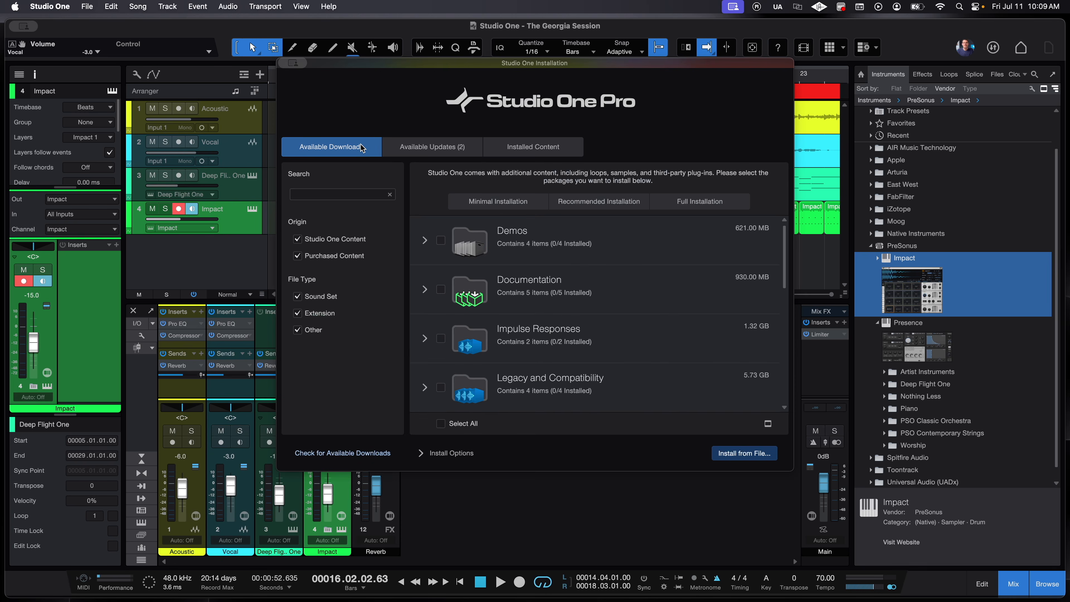
scroll(526, 266, "down", 5)
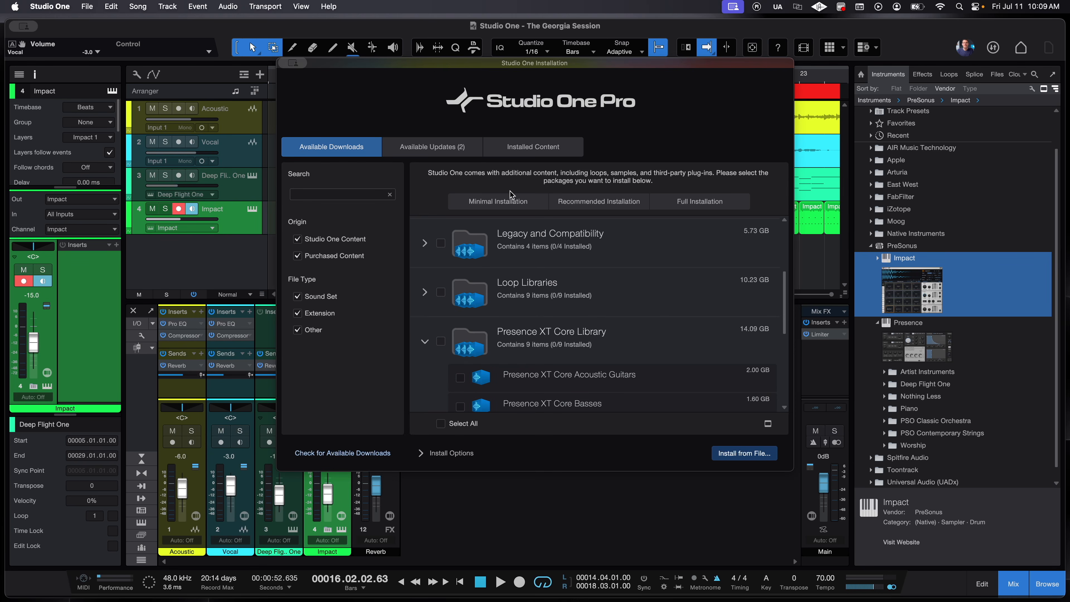
left_click(526, 150)
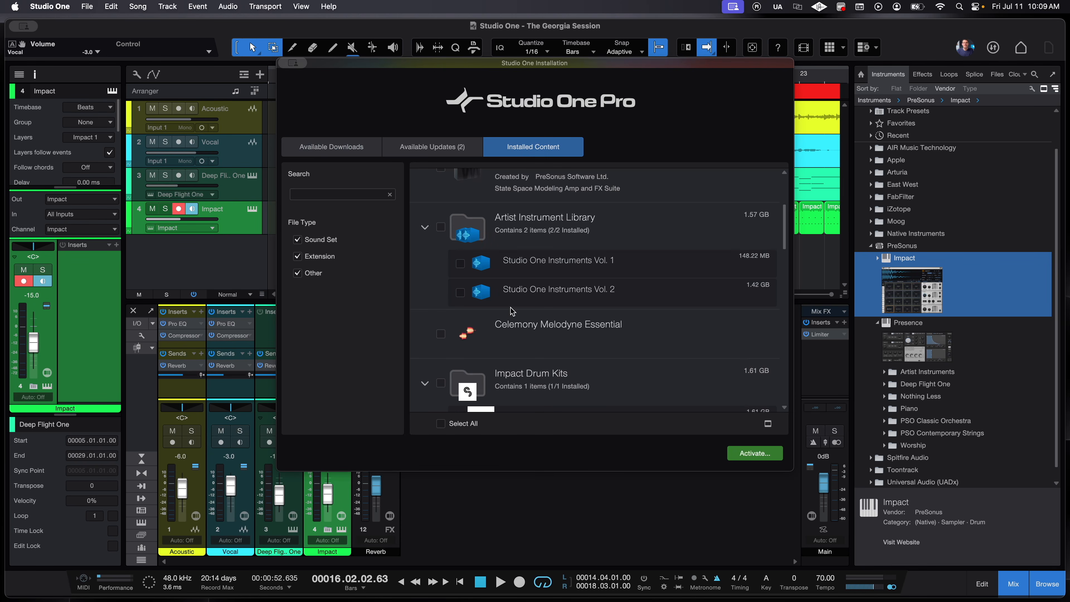
scroll(510, 311, "up", 5)
scroll(508, 308, "down", 5)
scroll(543, 287, "down", 5)
scroll(541, 289, "up", 4)
scroll(550, 290, "down", 4)
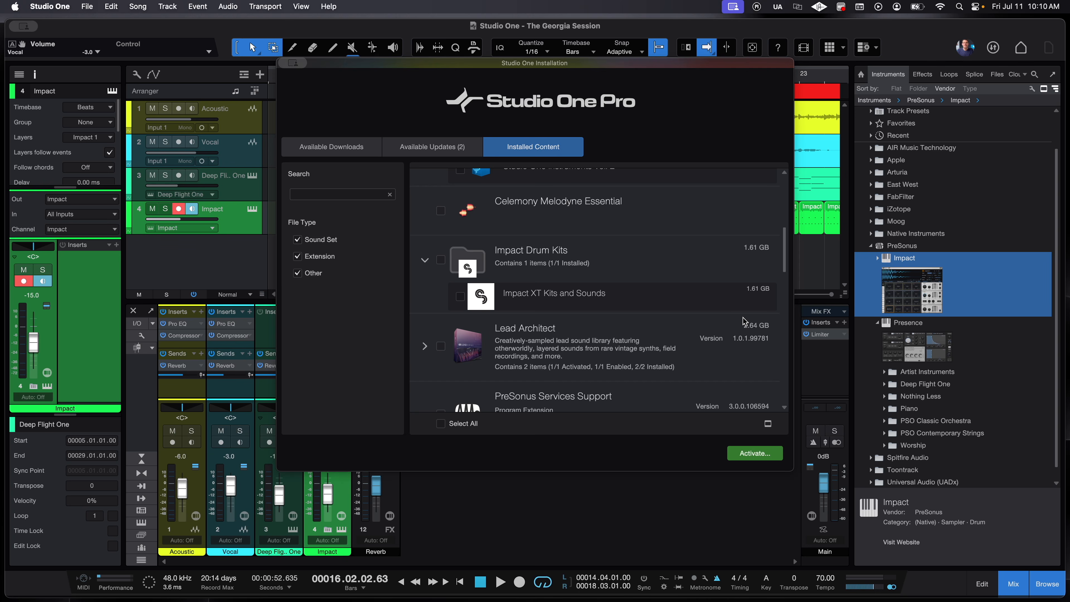
key("Escape")
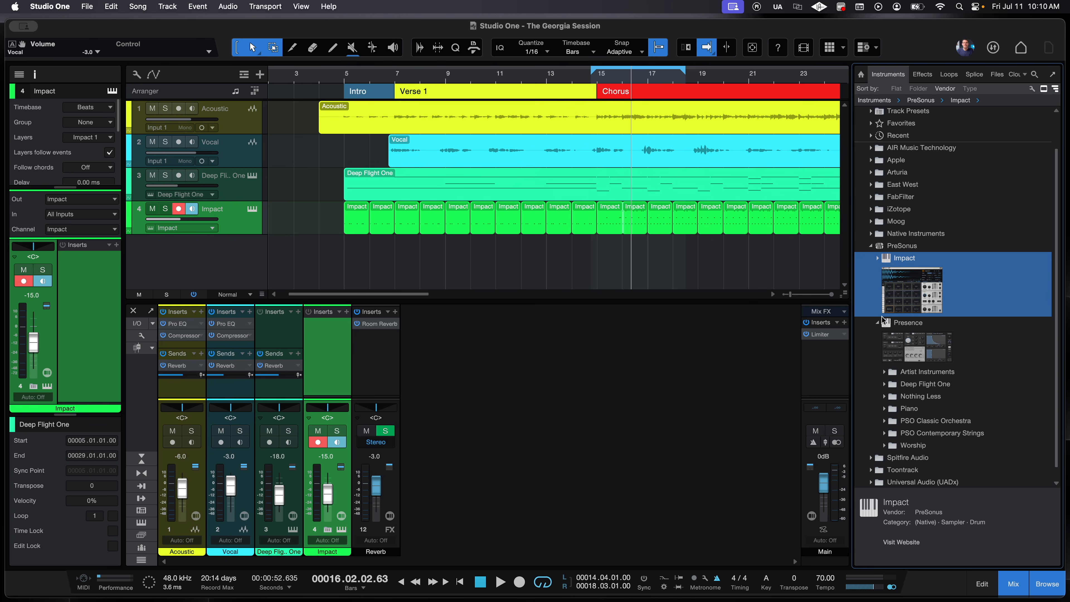
- Drag Impact into the arranger to create a new instrument track and try pads A1 and A#1
left_click_drag(899, 294, 438, 258)
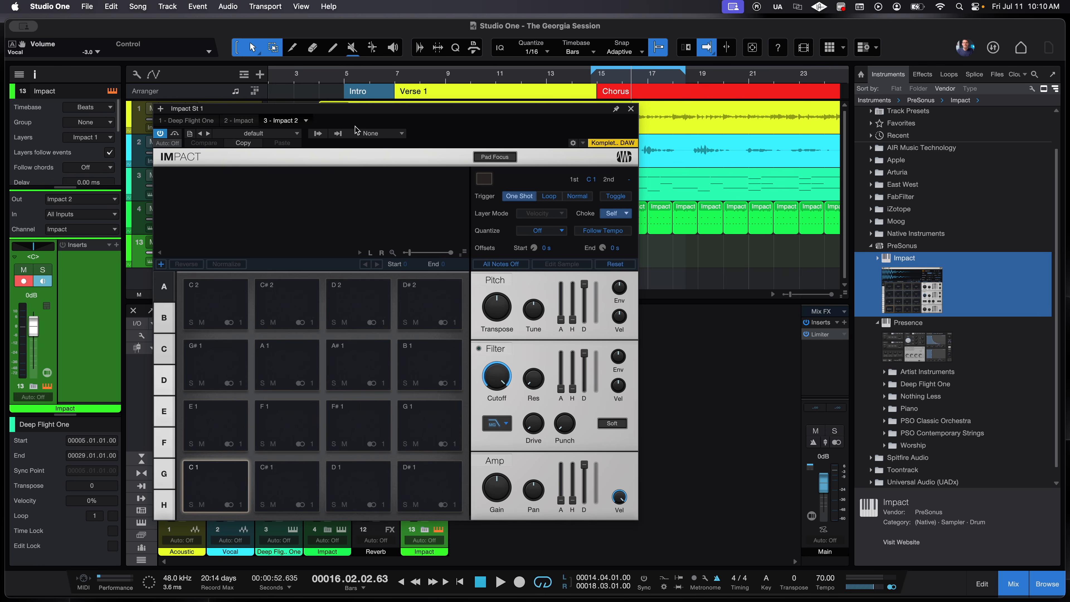
left_click_drag(354, 114, 620, 121)
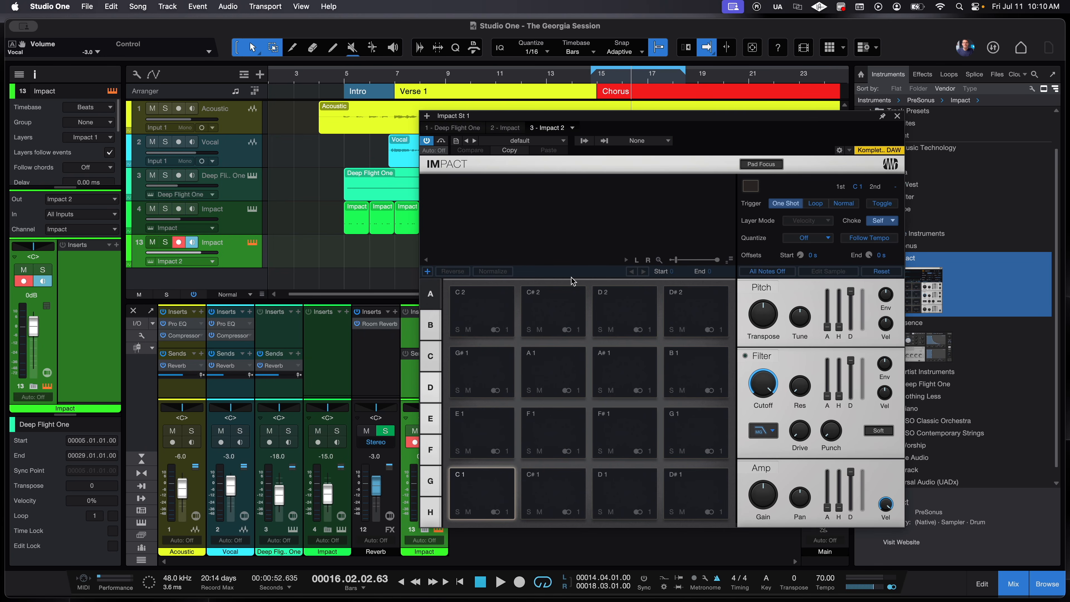
left_click(556, 384)
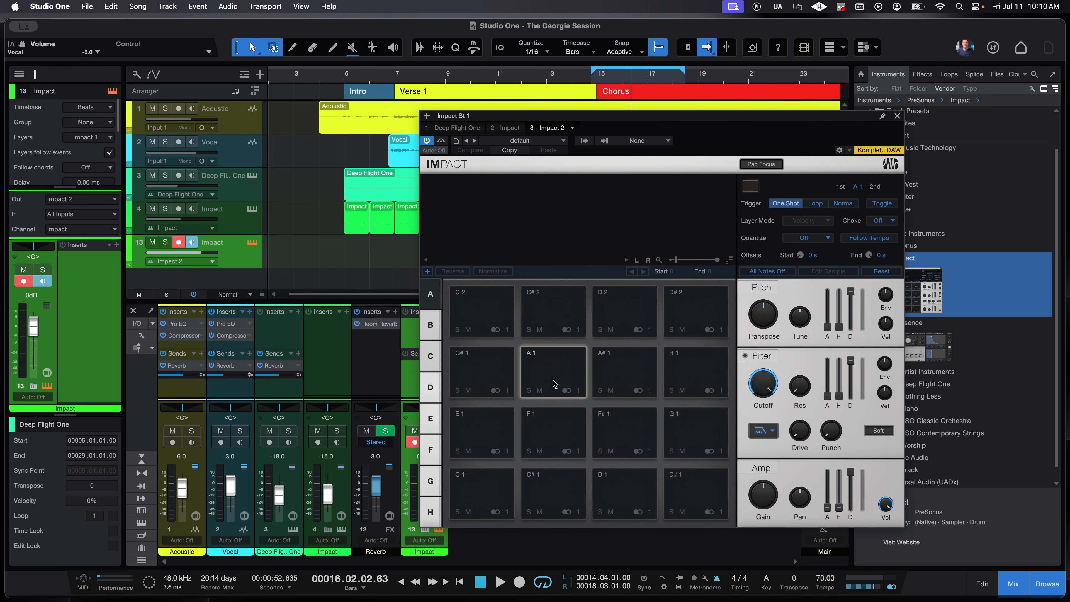
left_click(626, 385)
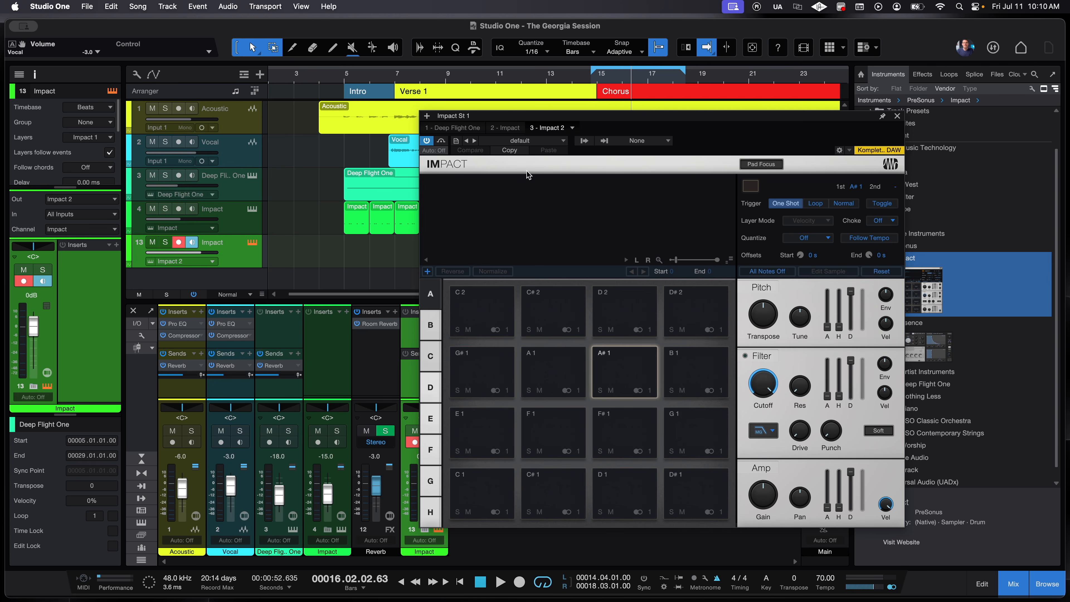
- Load the Minimal Techno kit, audition Perc 1, Rimshot and Kick 1, then close Impact
left_click(532, 144)
scroll(543, 337, "down", 6)
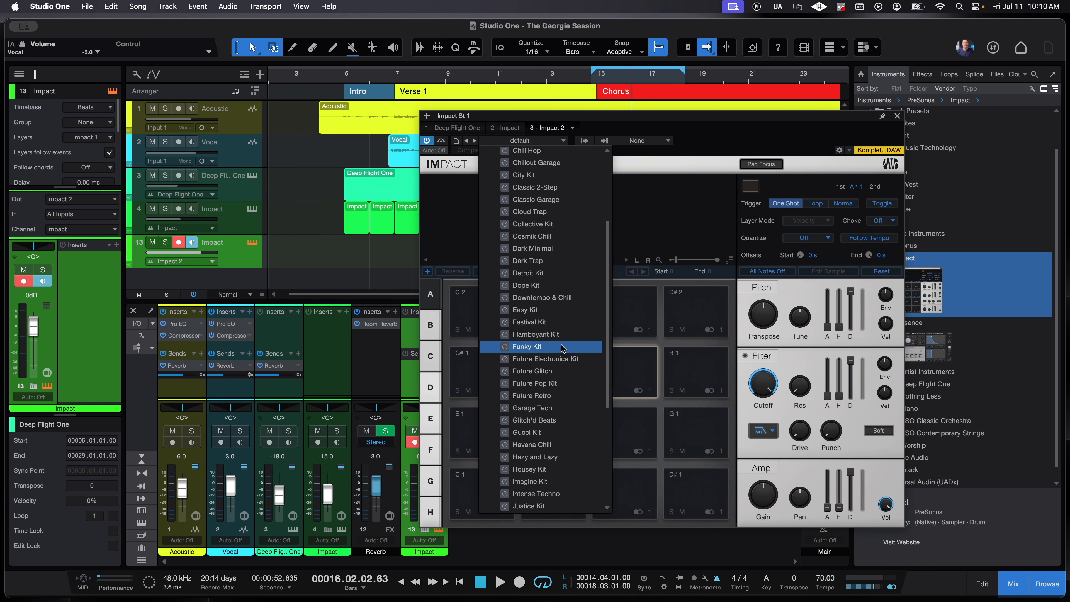
scroll(551, 423, "down", 5)
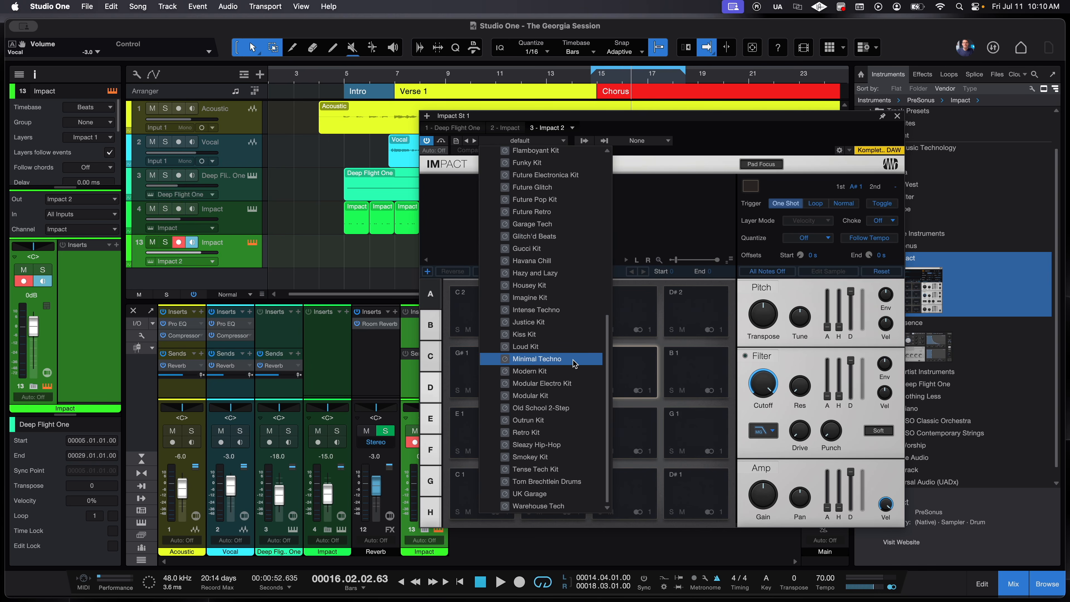
left_click(574, 363)
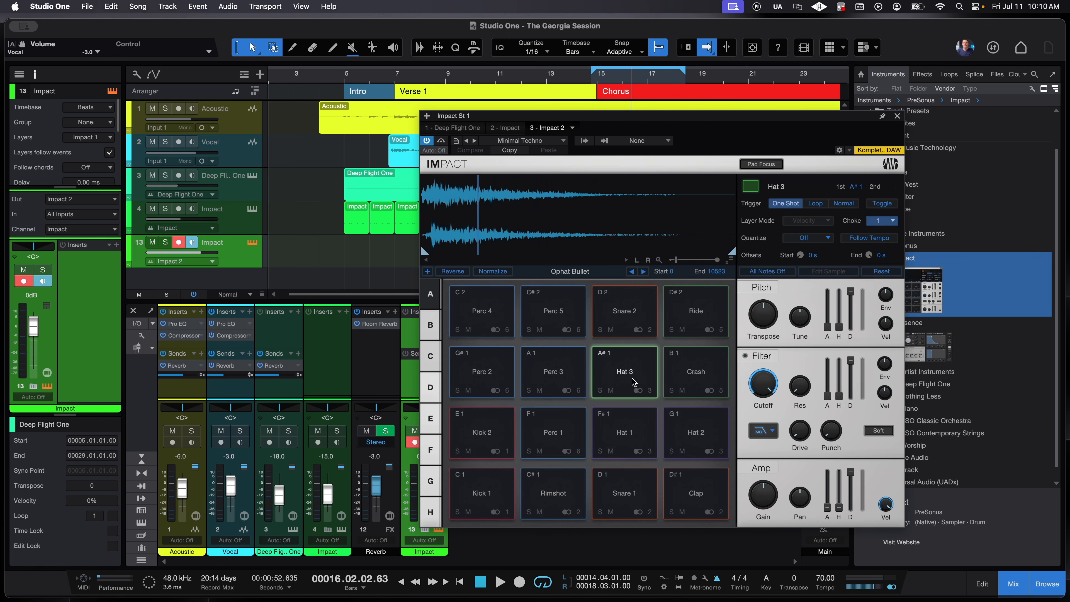
left_click(564, 436)
left_click(545, 480)
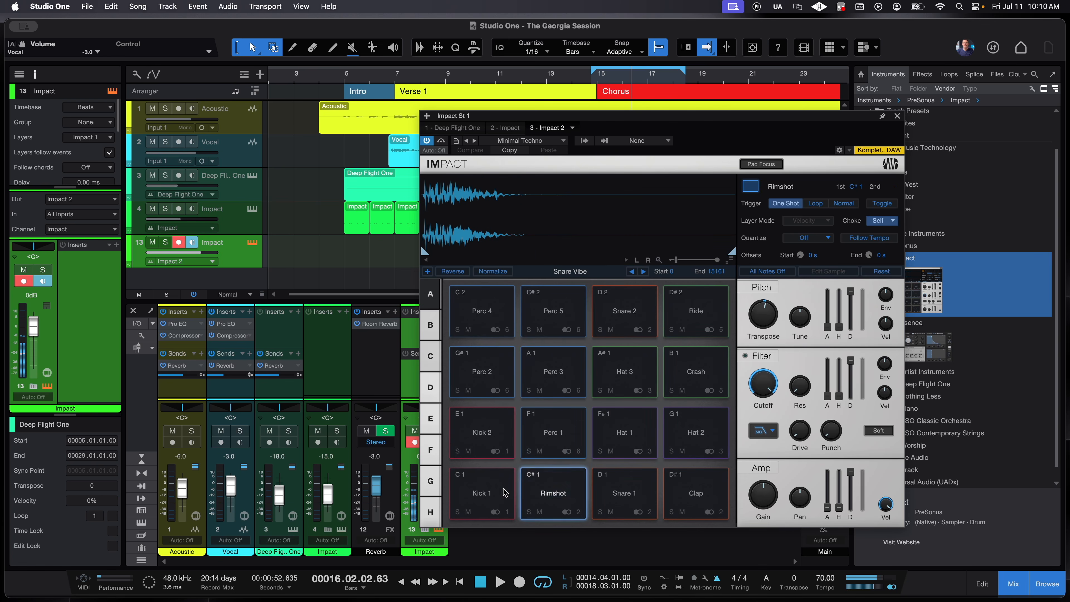
left_click(476, 493)
left_click(476, 493)
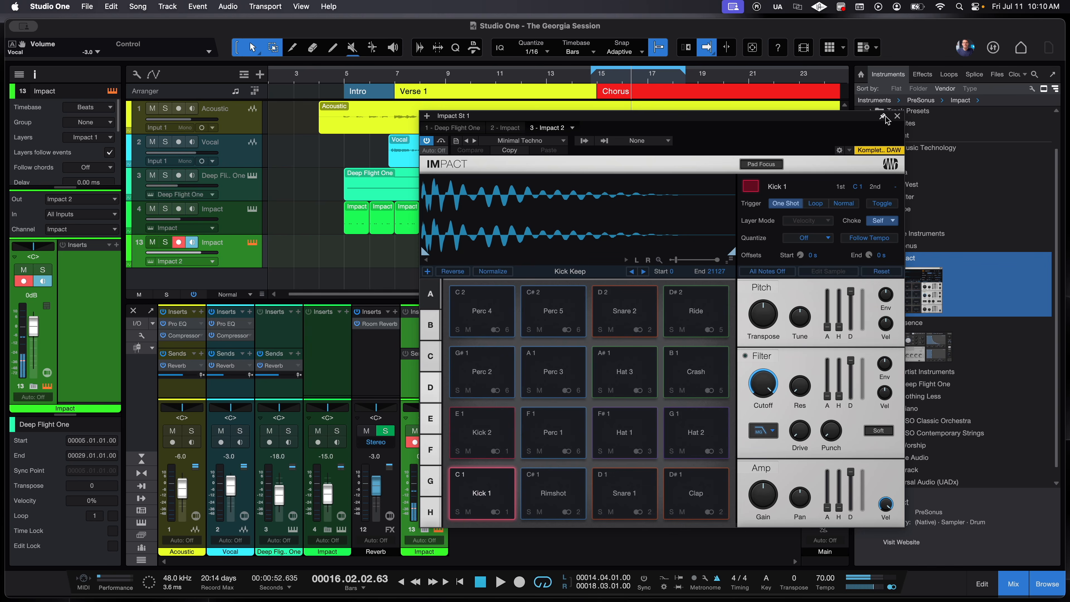
left_click(897, 116)
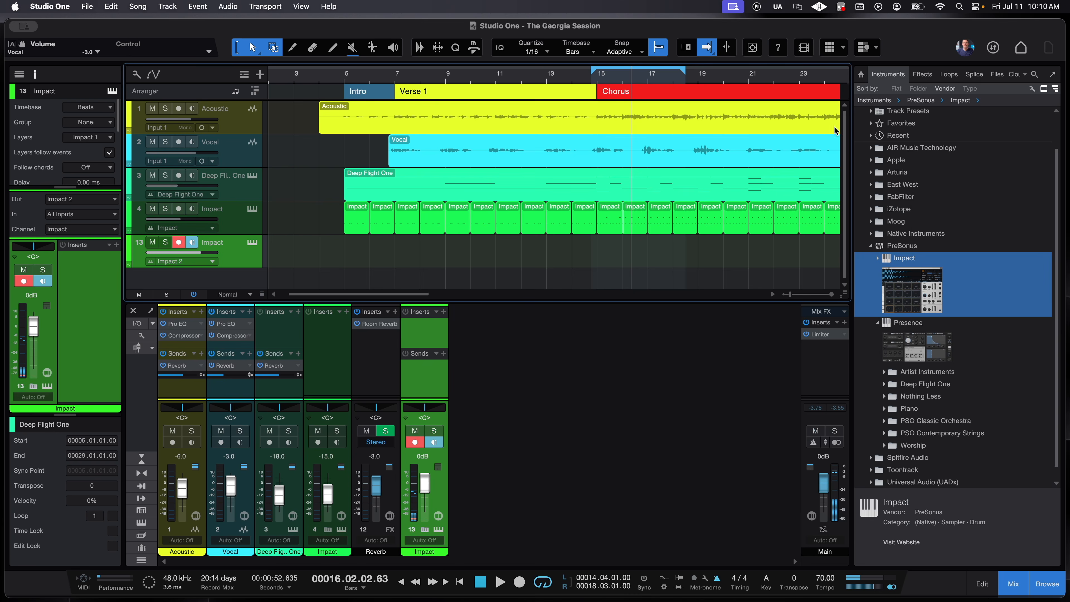
- Create an empty Impact event on track 13 and show it zoomed in the drum editor
double_click(610, 263)
double_click(627, 263)
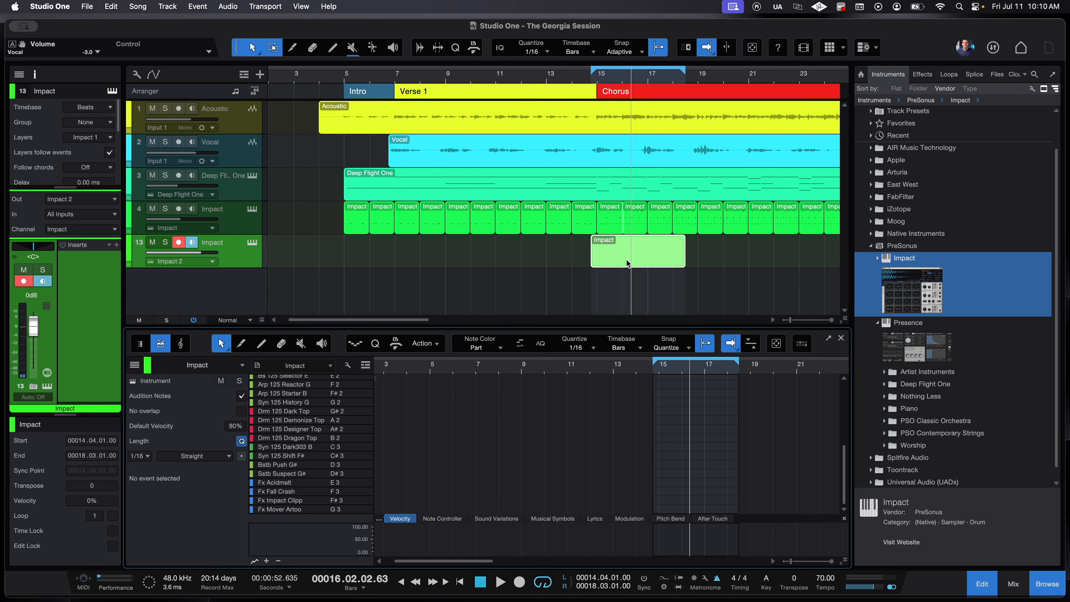
left_click_drag(673, 365, 669, 397)
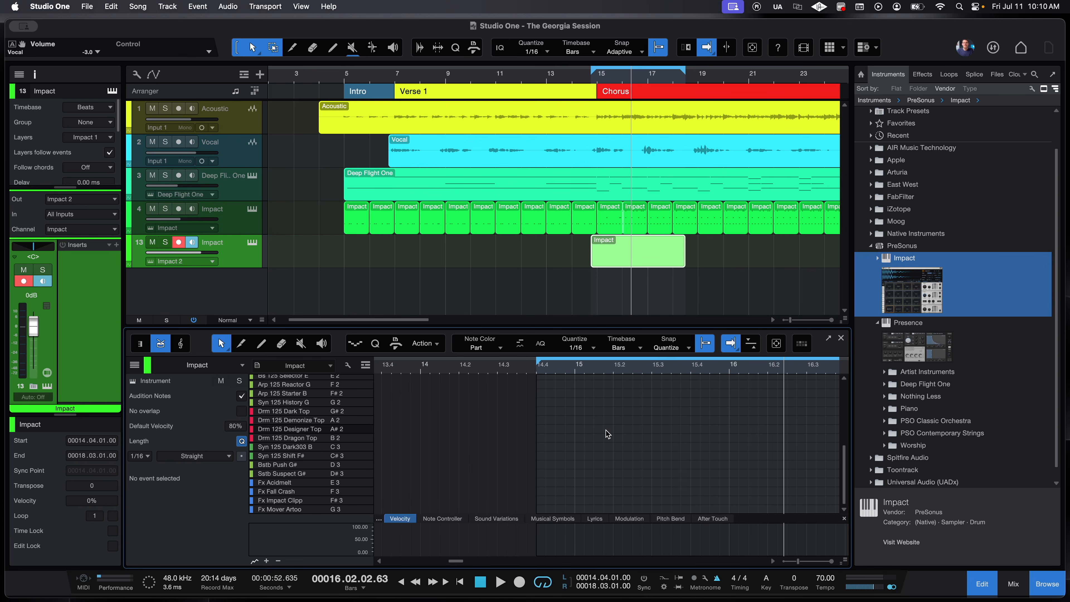
scroll(606, 434, "right", 3)
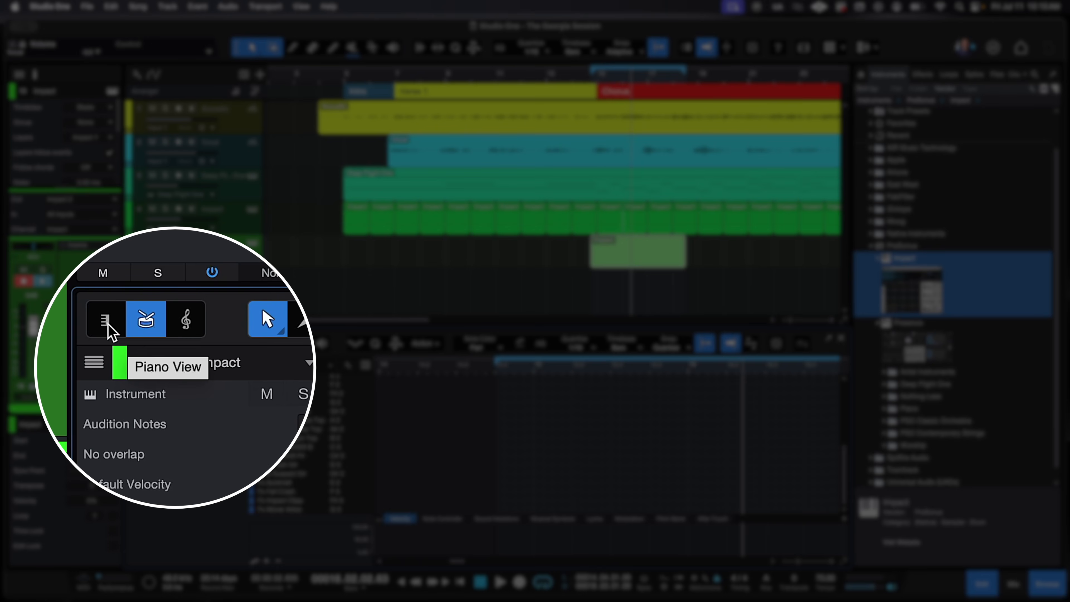
left_click(108, 324)
left_click(134, 328)
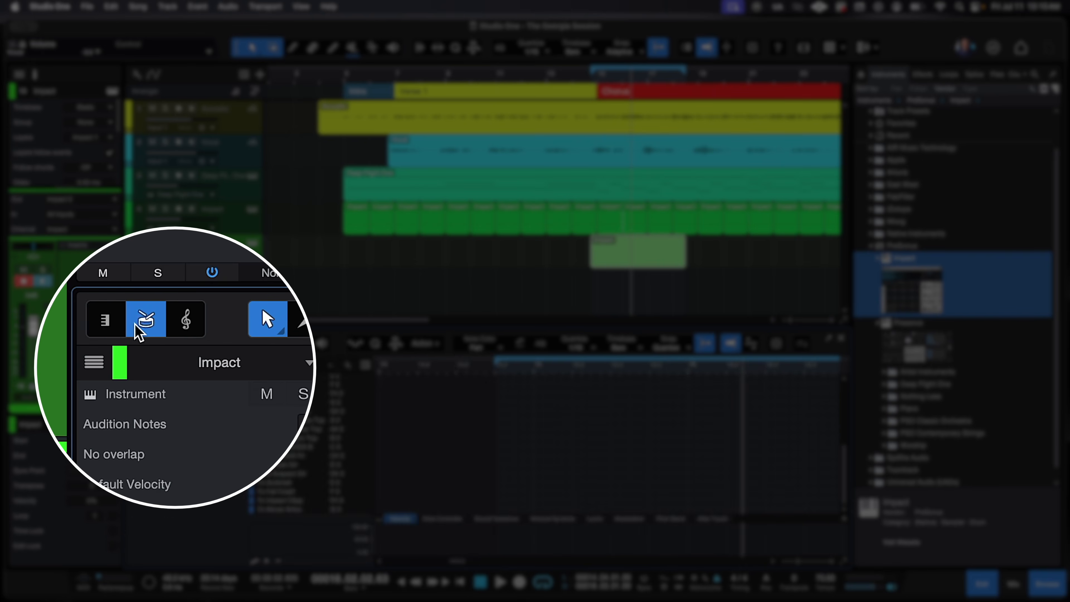
left_click(107, 326)
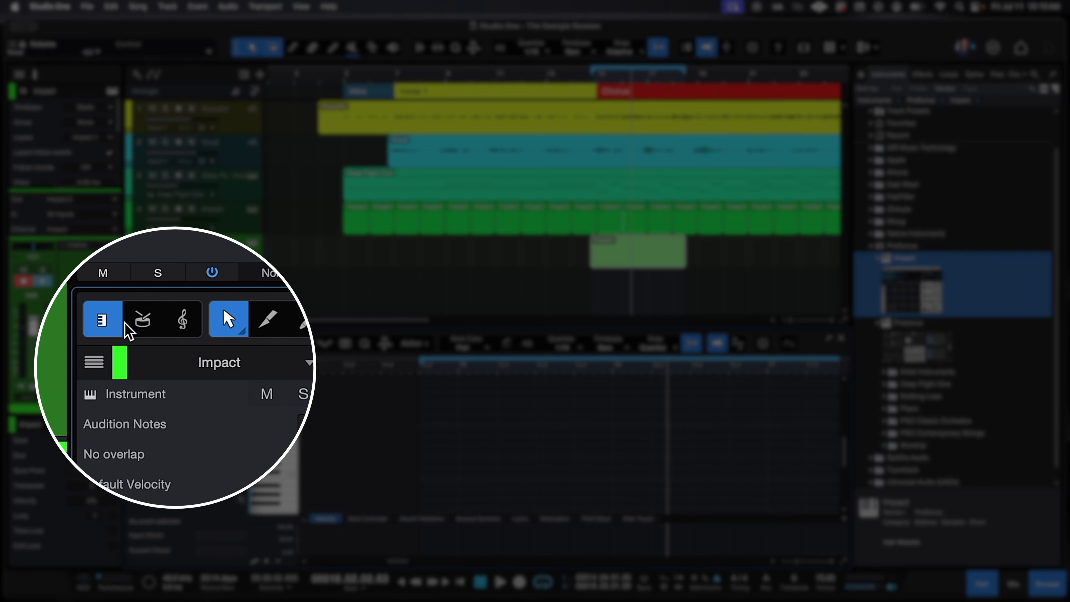
left_click(147, 323)
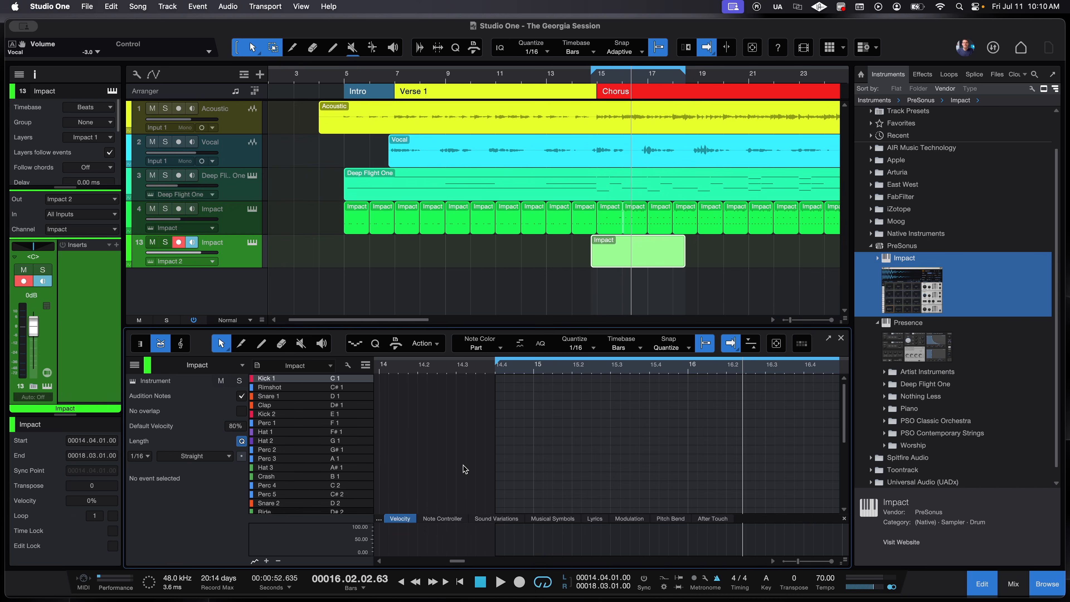
- Add Perc 1, Hat 2, Hat 1 and Perc 1 hits across bars 15–16 and play from bar 15
left_click(554, 423)
left_click(611, 440)
left_click(689, 432)
left_click(727, 423)
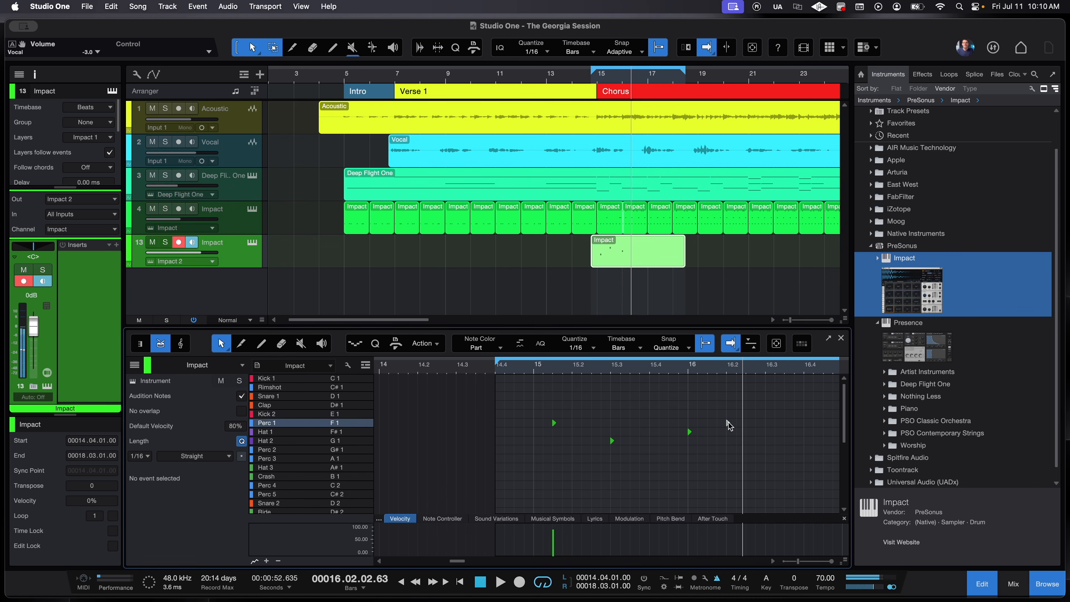
left_click(533, 367)
key("space")
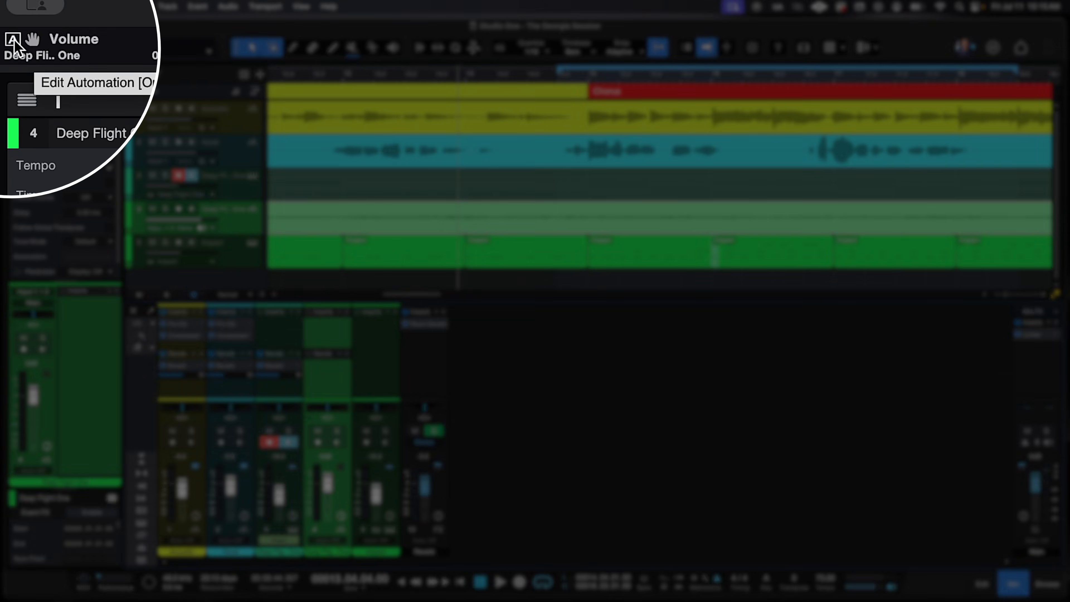
- Show track 4's volume automation, add points, and raise the bar 15 point to +10 dB
left_click(11, 44)
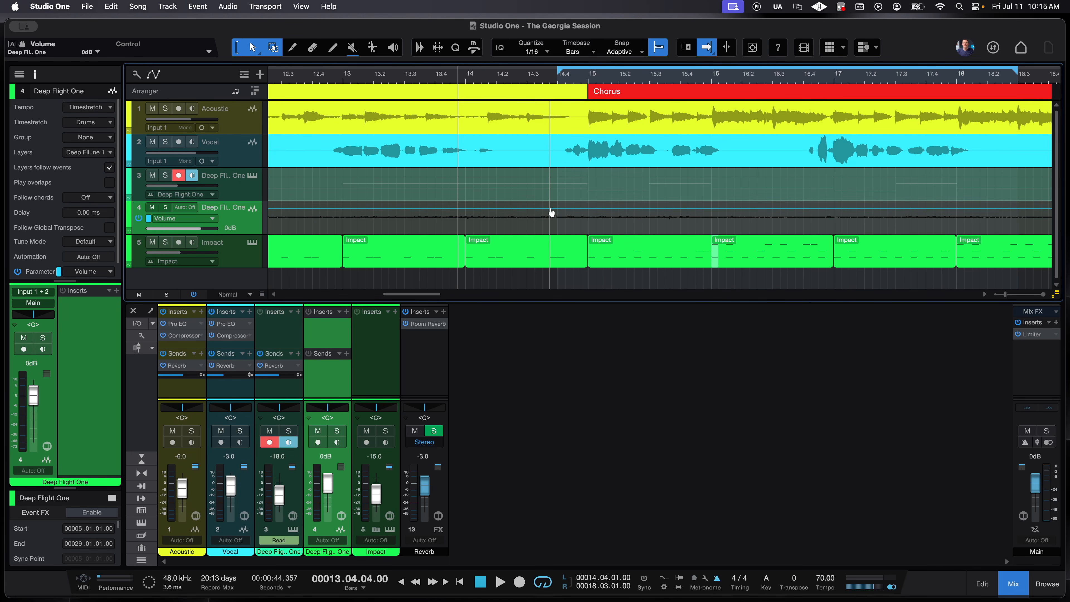
scroll(560, 211, "up", 3)
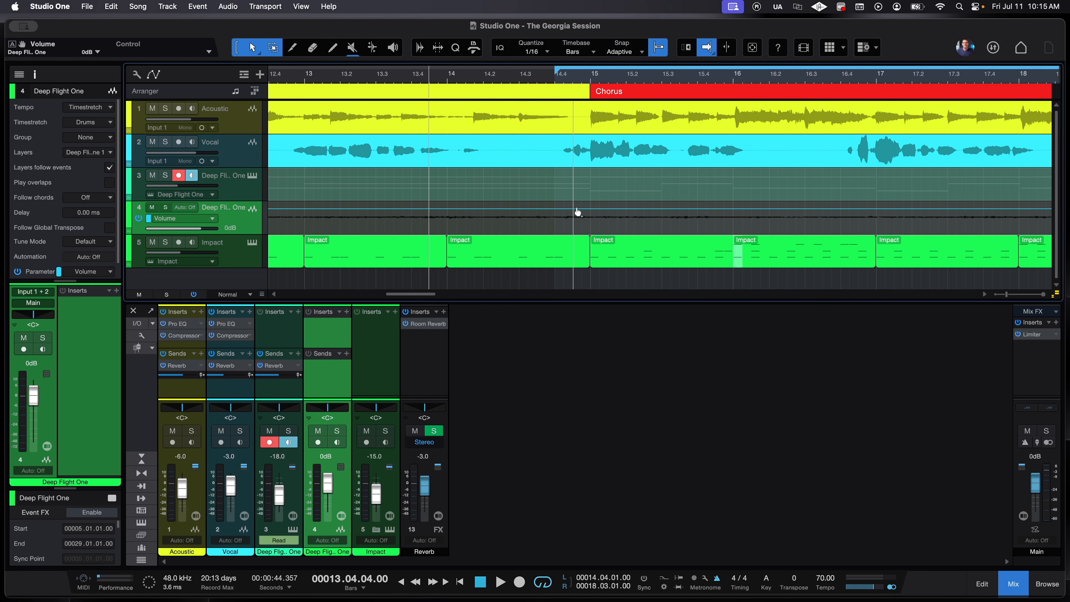
left_click(440, 212)
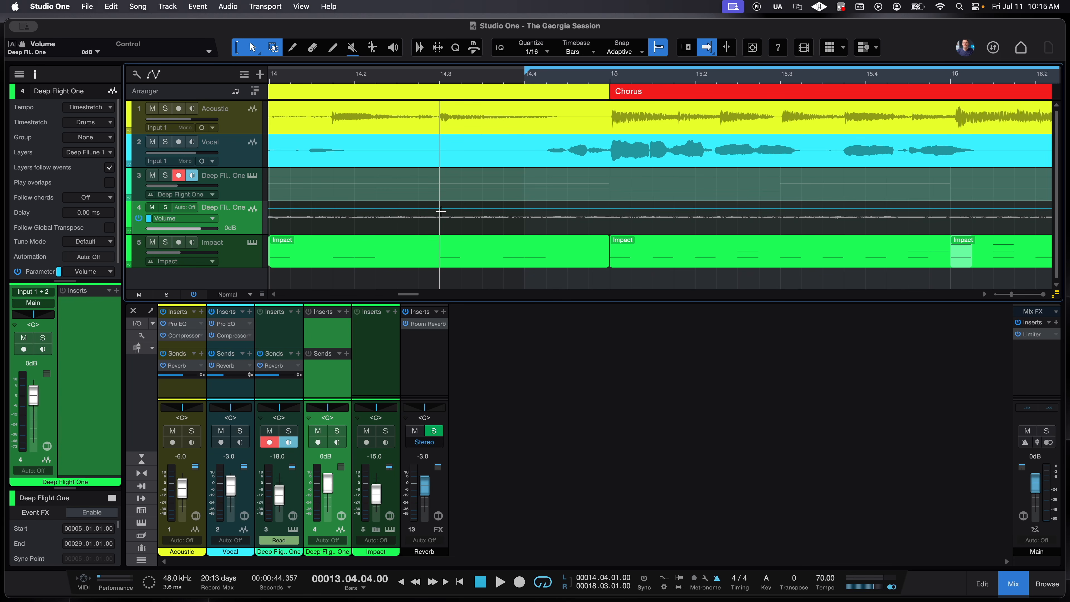
left_click(439, 209)
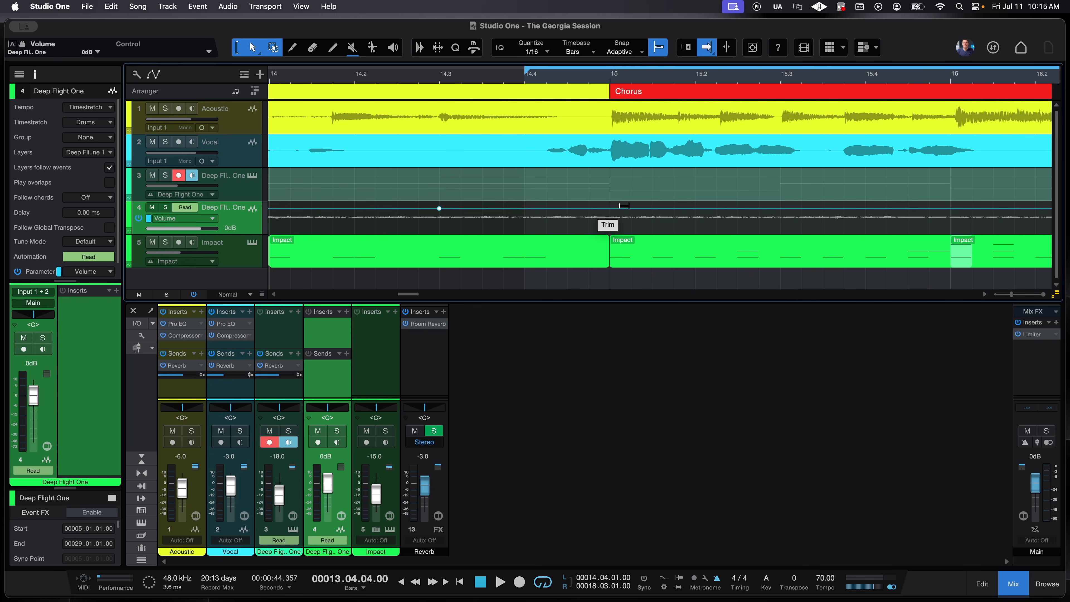
left_click(610, 210)
left_click_drag(610, 210, 614, 205)
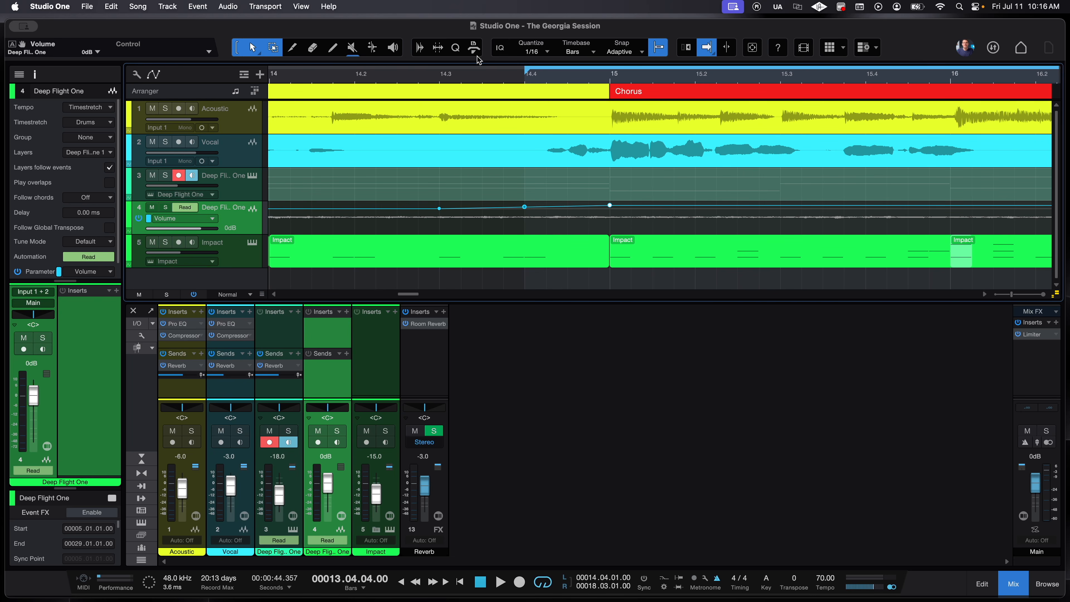
left_click(410, 72)
- Draw a zig-zag of volume points across bars 14–16 on track 4, play it back, and solo it
key("space")
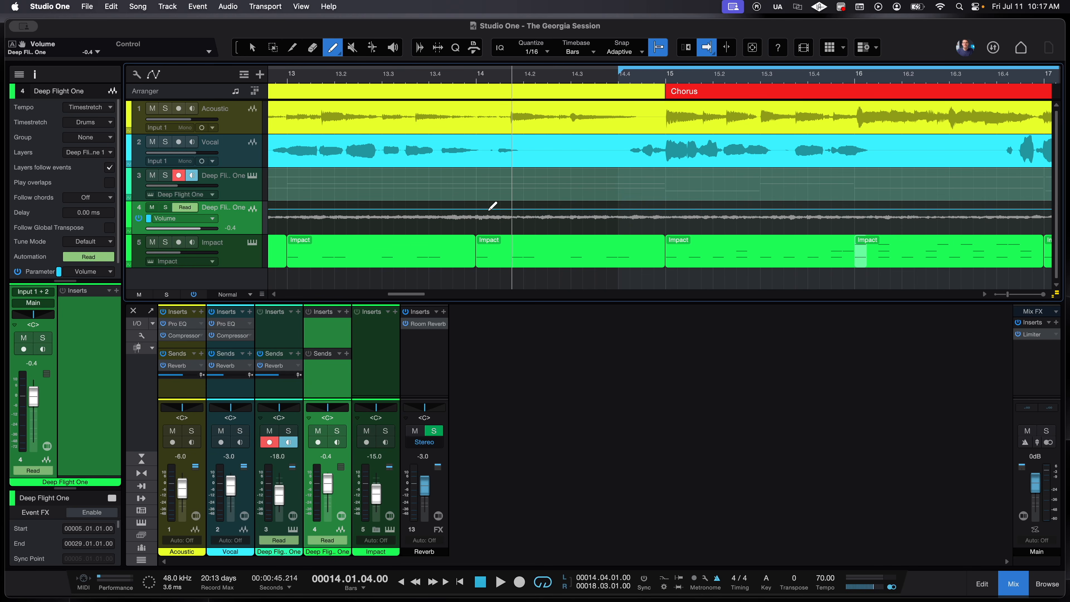
mouse_move(489, 208)
left_mouse_down()
mouse_move(522, 220)
mouse_move(558, 209)
mouse_move(588, 231)
mouse_move(636, 211)
mouse_move(673, 220)
mouse_move(767, 193)
mouse_move(824, 223)
mouse_move(878, 206)
mouse_move(914, 215)
left_mouse_up()
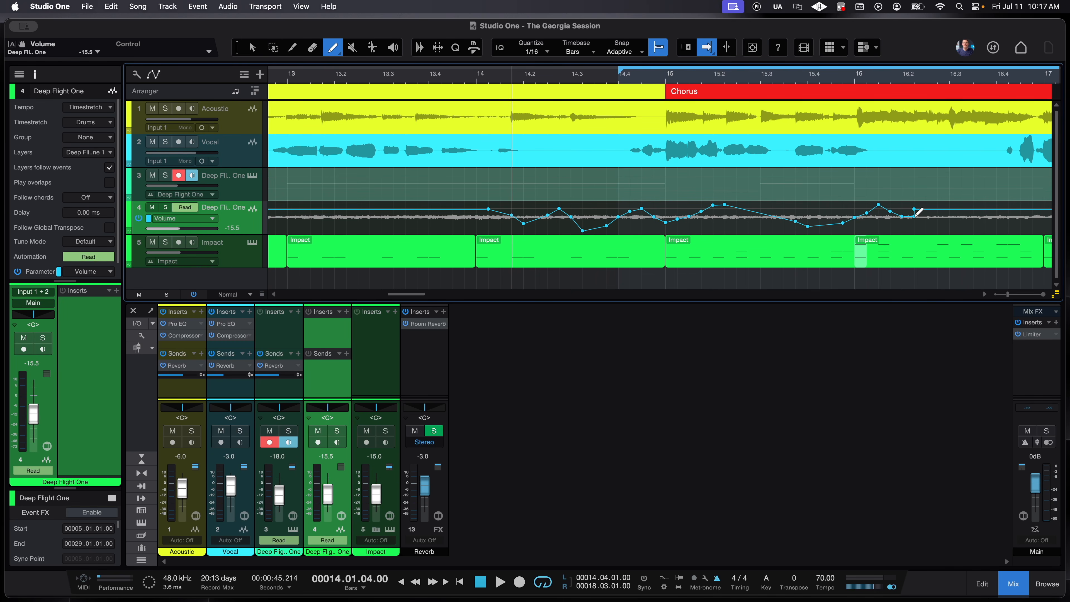
key("space")
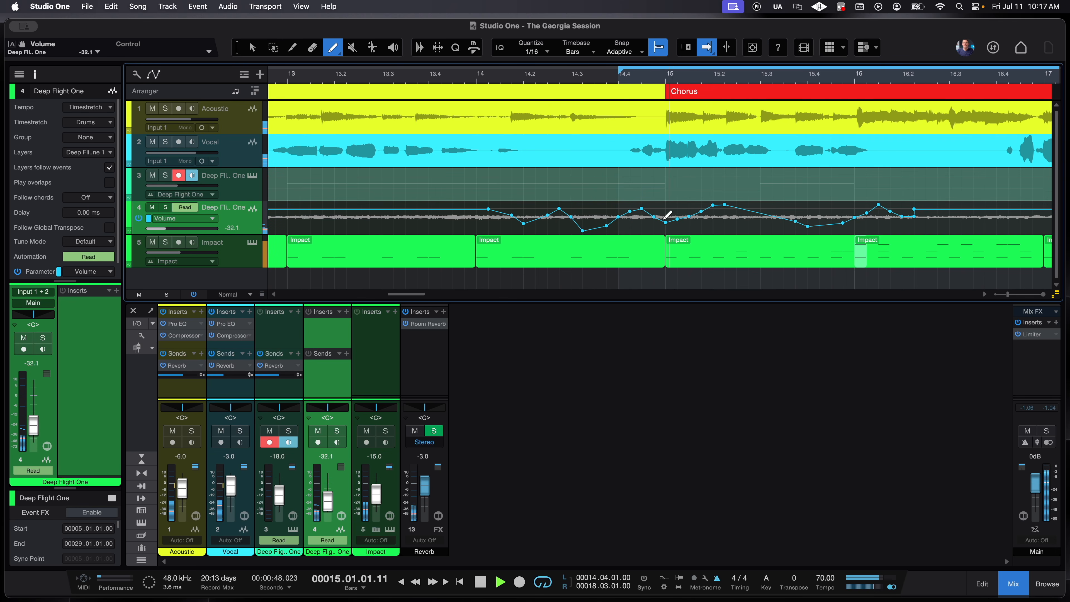
key("s")
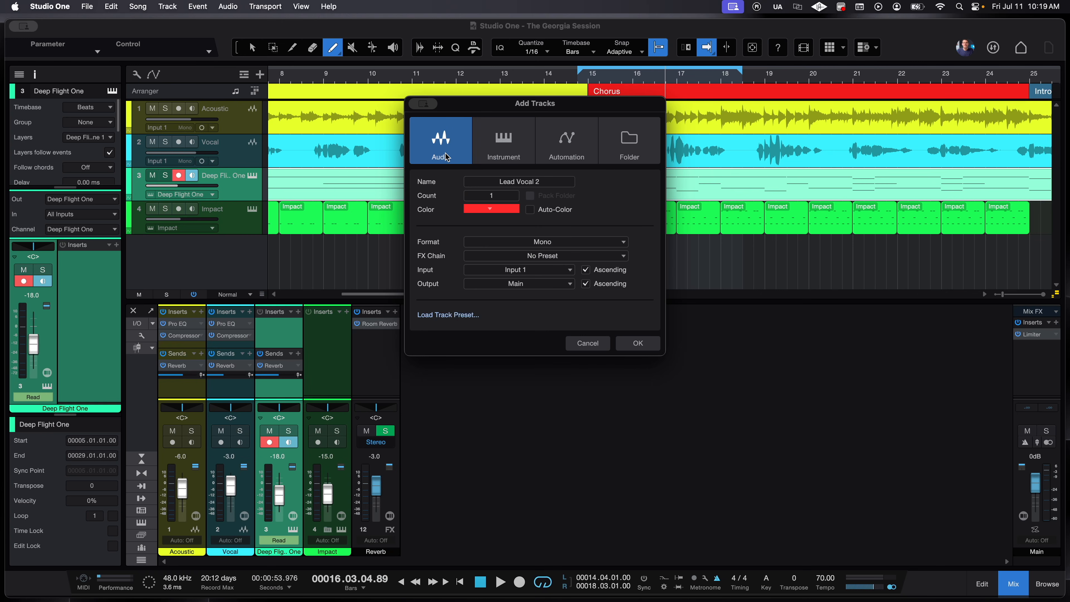
left_click(494, 151)
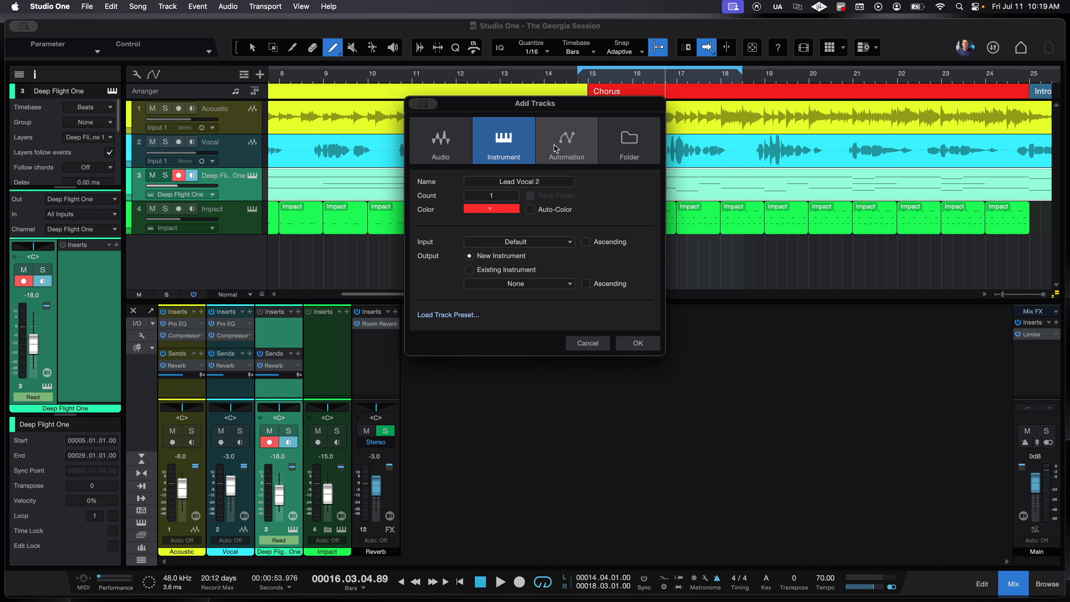
left_click(421, 149)
left_click(498, 151)
left_click(464, 151)
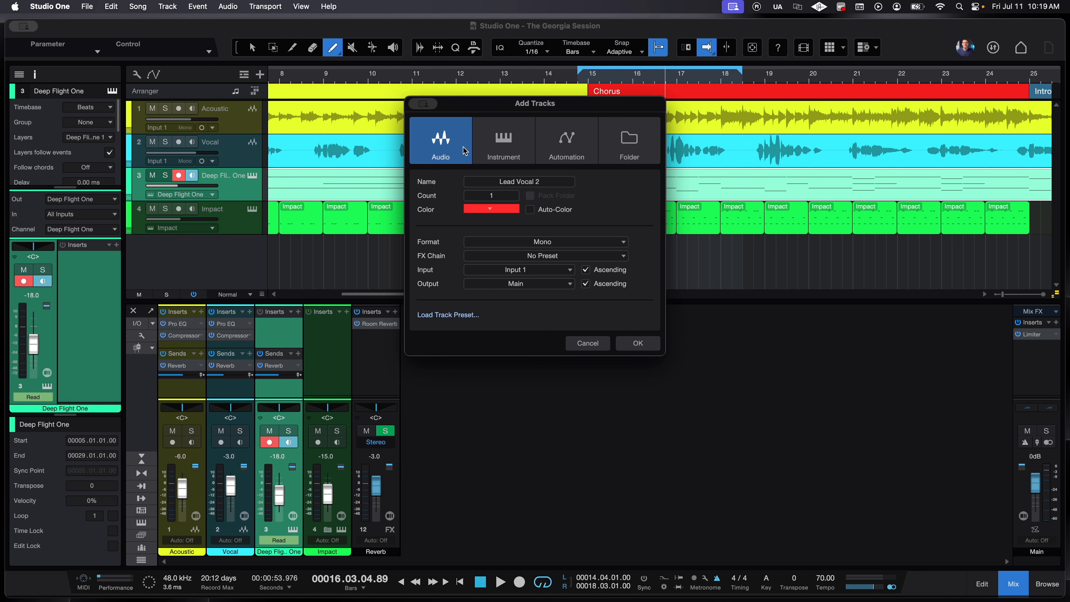
left_click(501, 151)
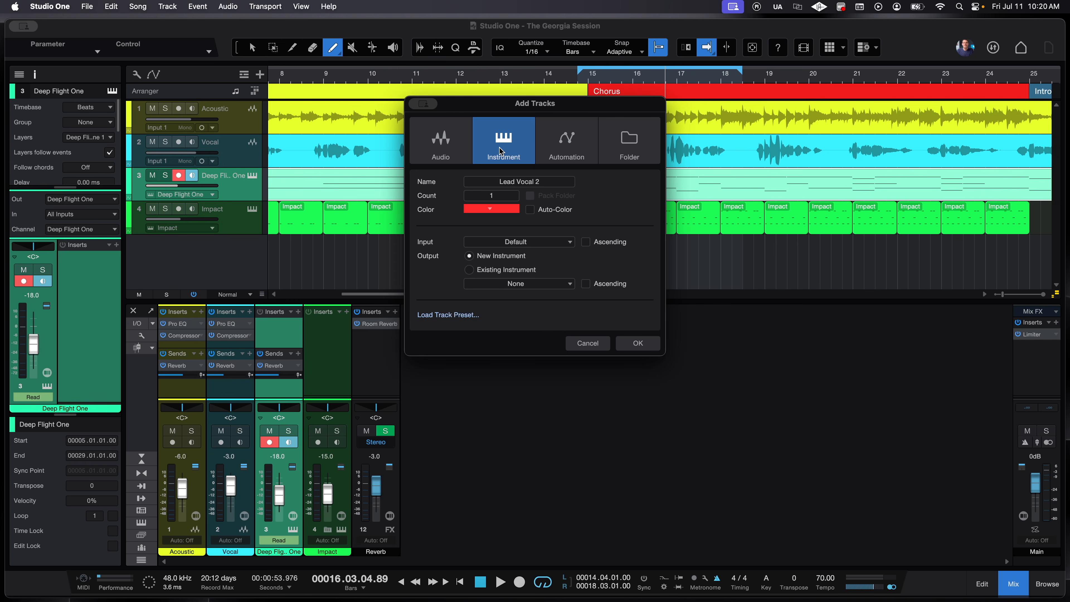
left_click(459, 149)
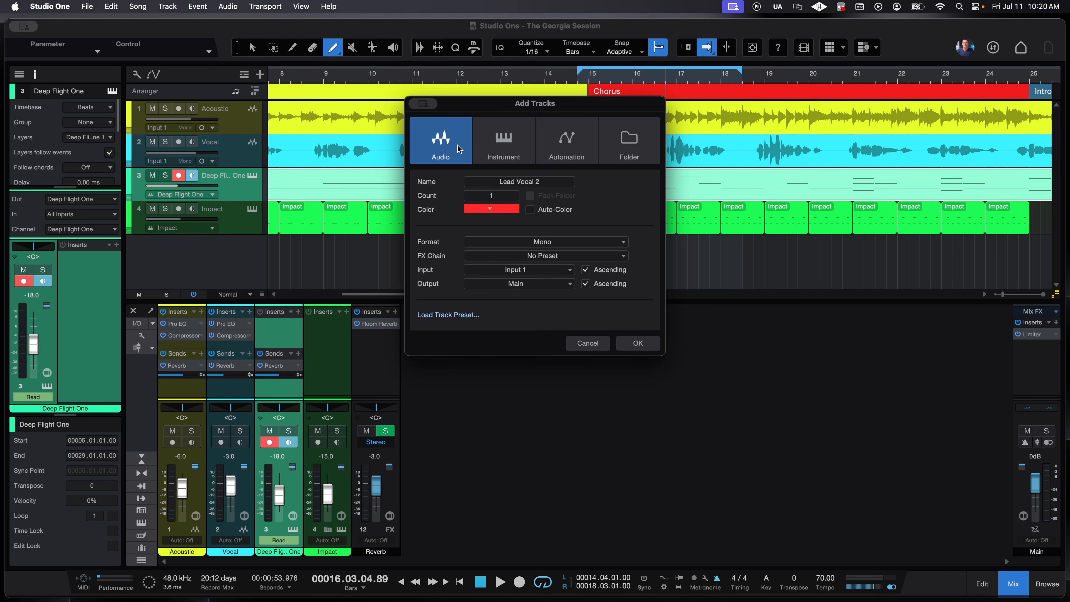
left_click(509, 157)
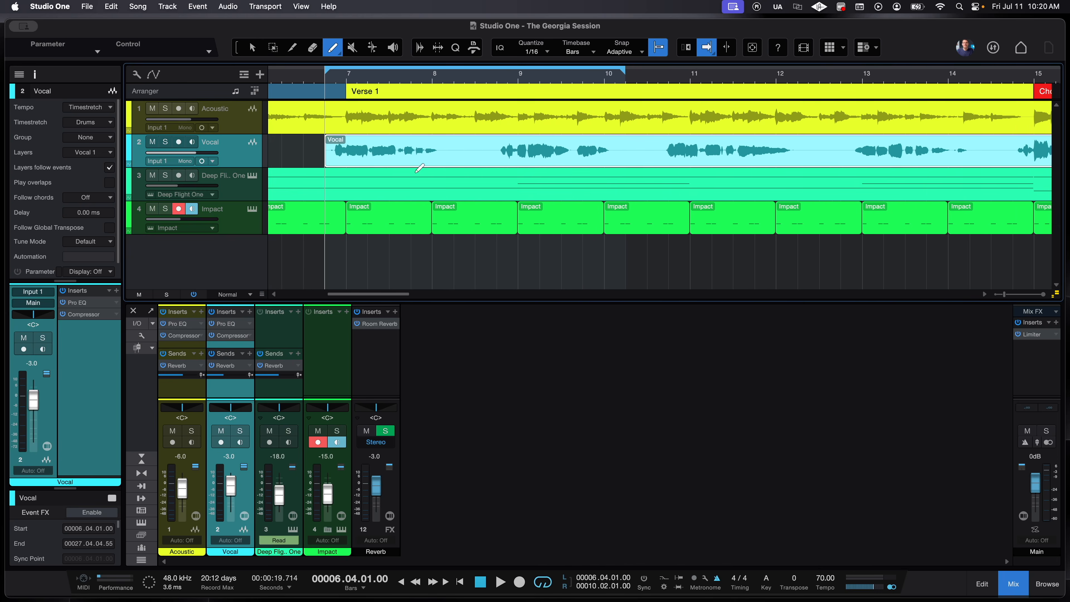
scroll(498, 181, "left", 5)
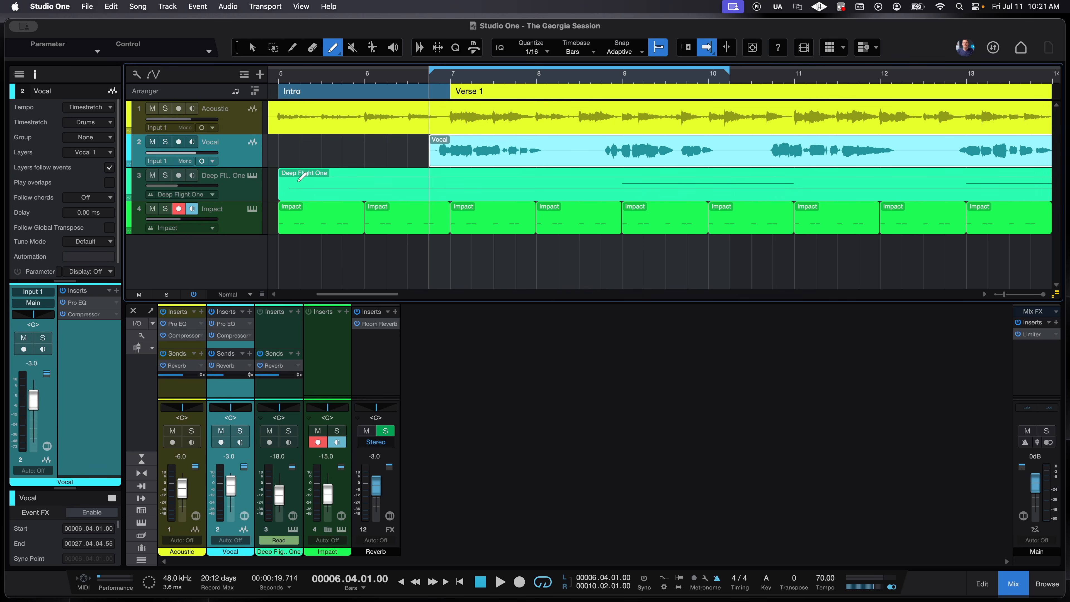
- Split the Vocal event at bar 14.3 and select its first half
scroll(389, 203, "down", 5)
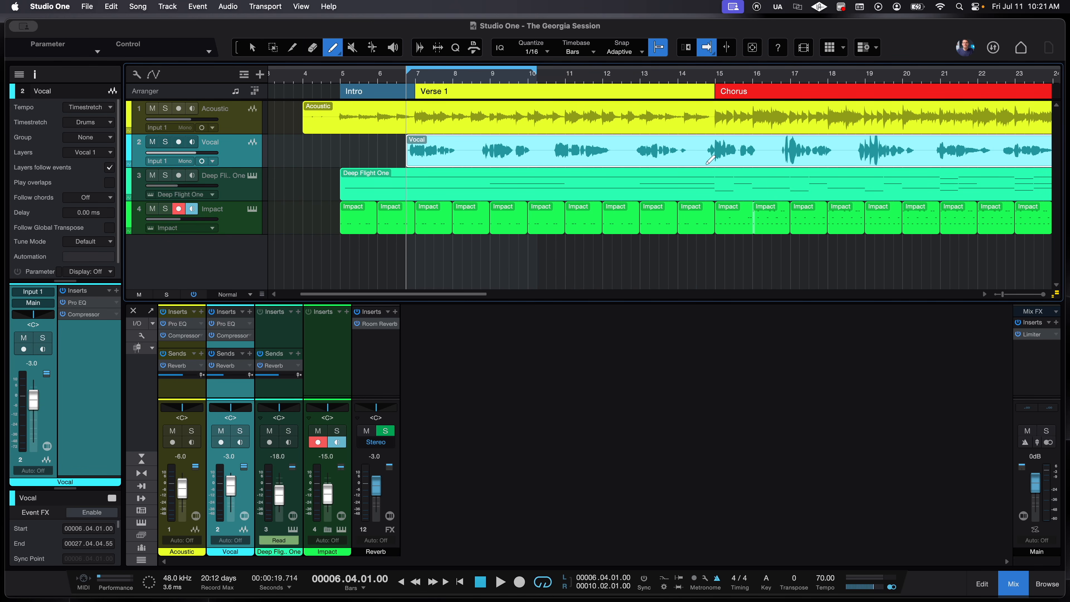
key("3")
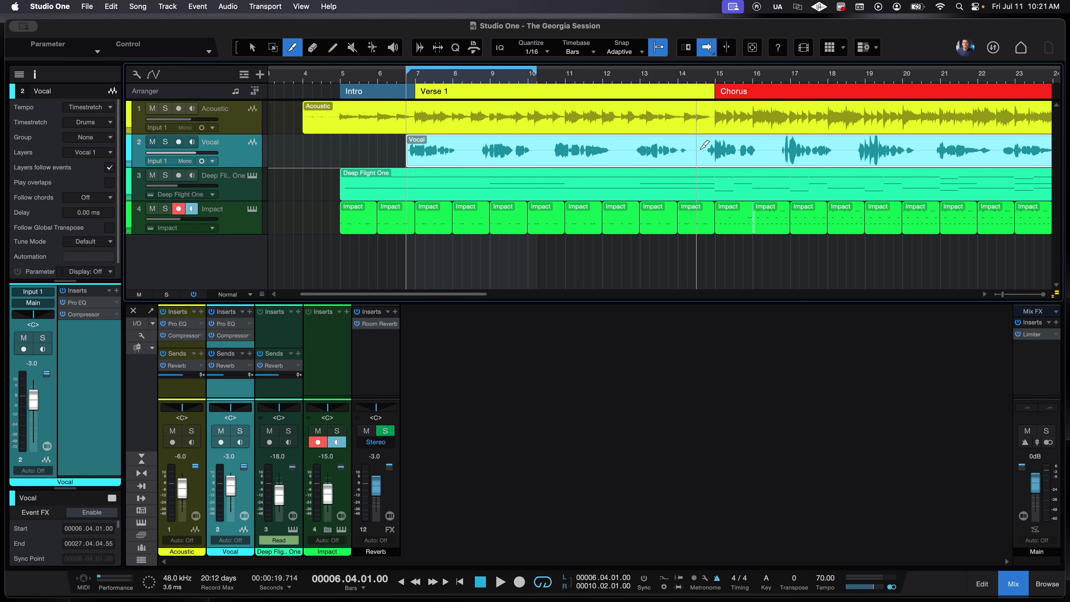
left_click(701, 147)
key("1")
left_click(522, 162)
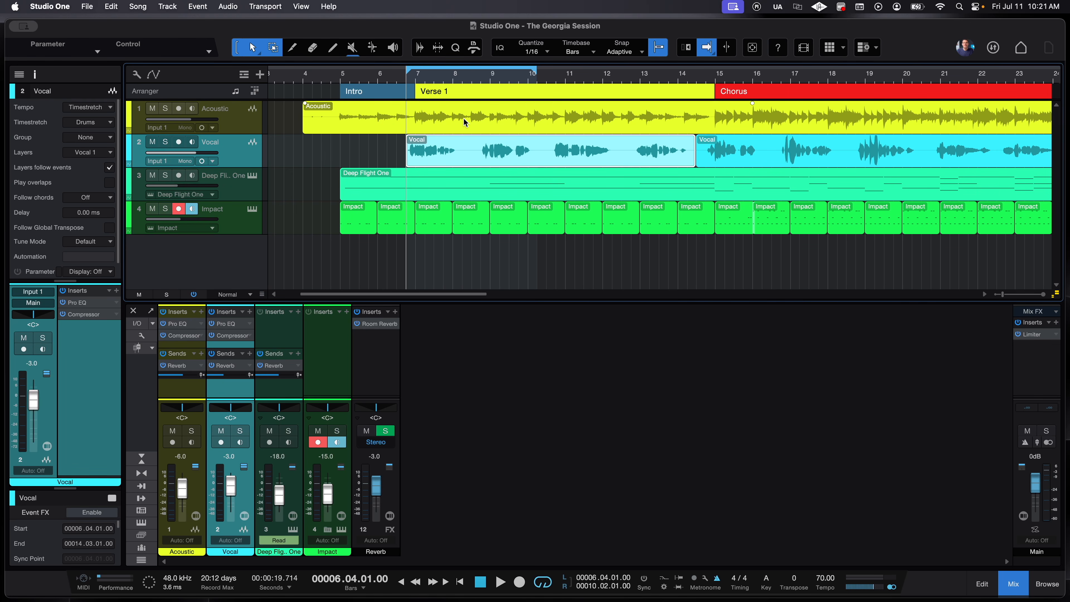
- Solo the Vocal track, play it back, and toggle the Inspector off and on
key("s")
key("space")
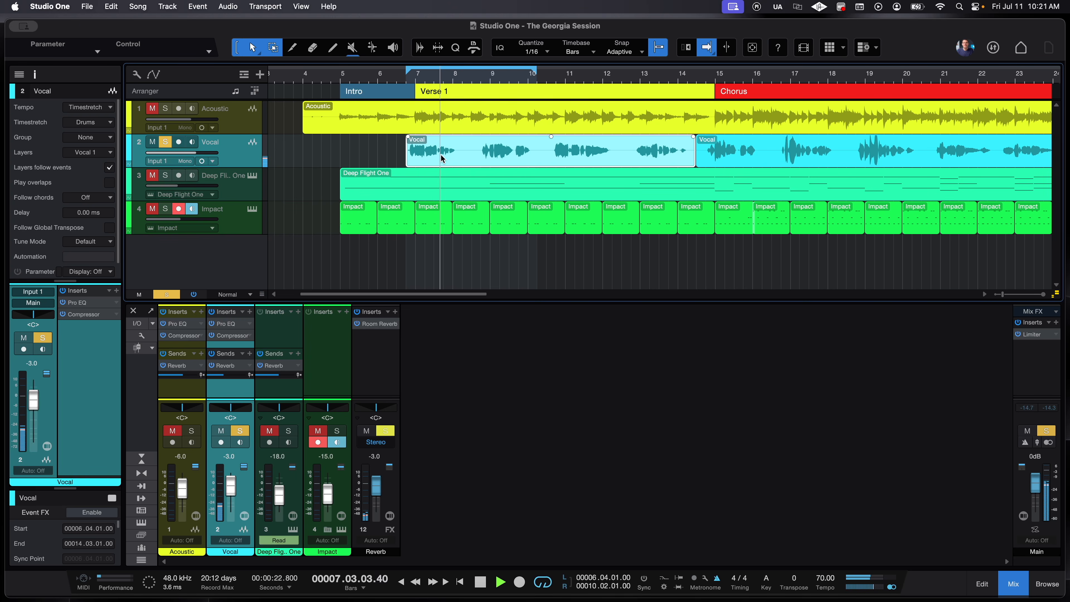
key("space")
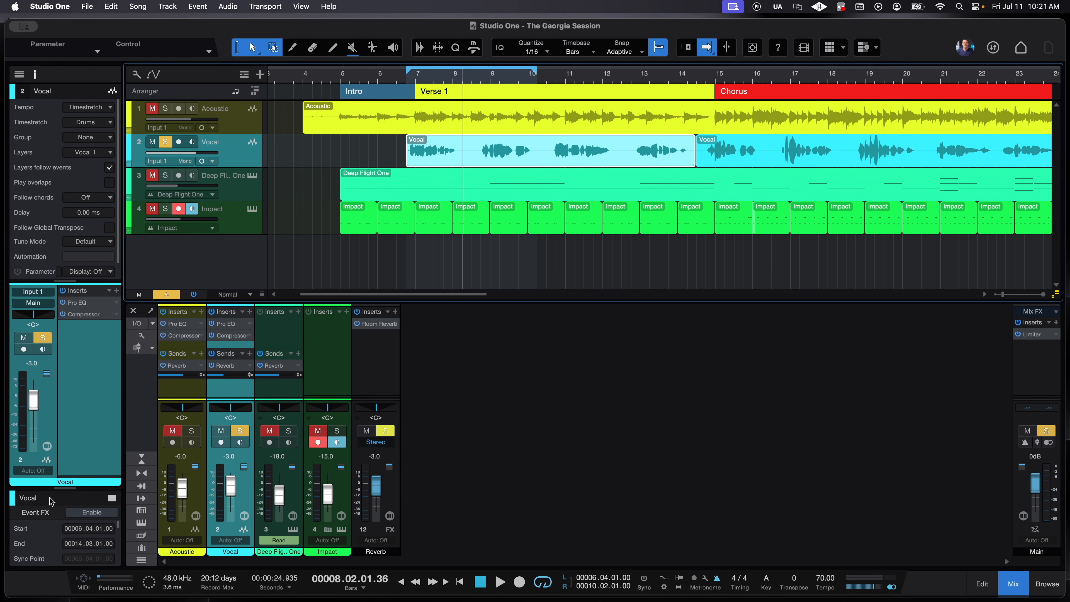
left_click(37, 73)
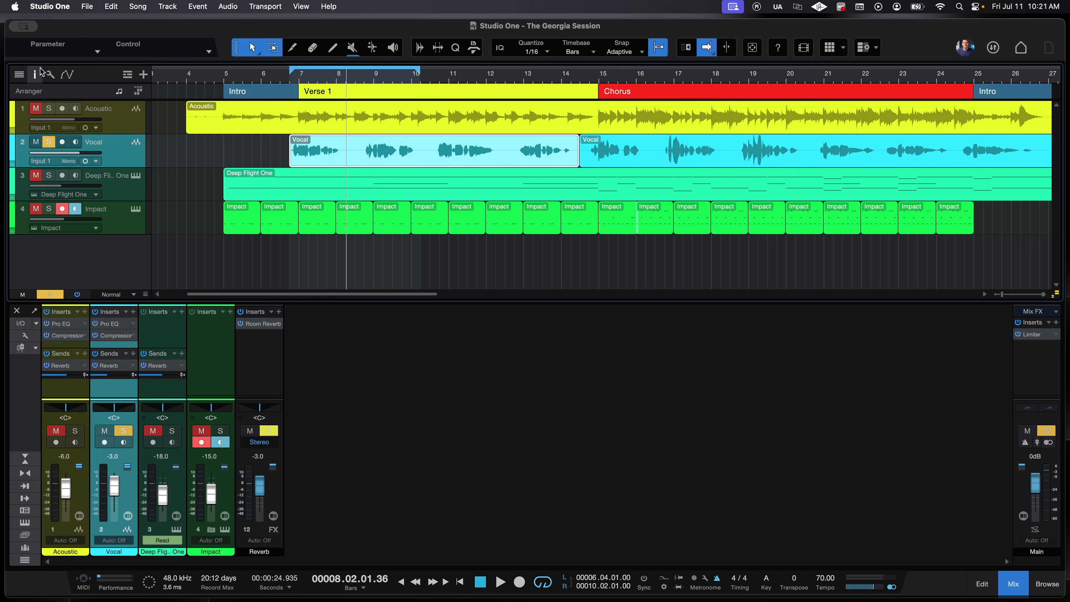
left_click(34, 74)
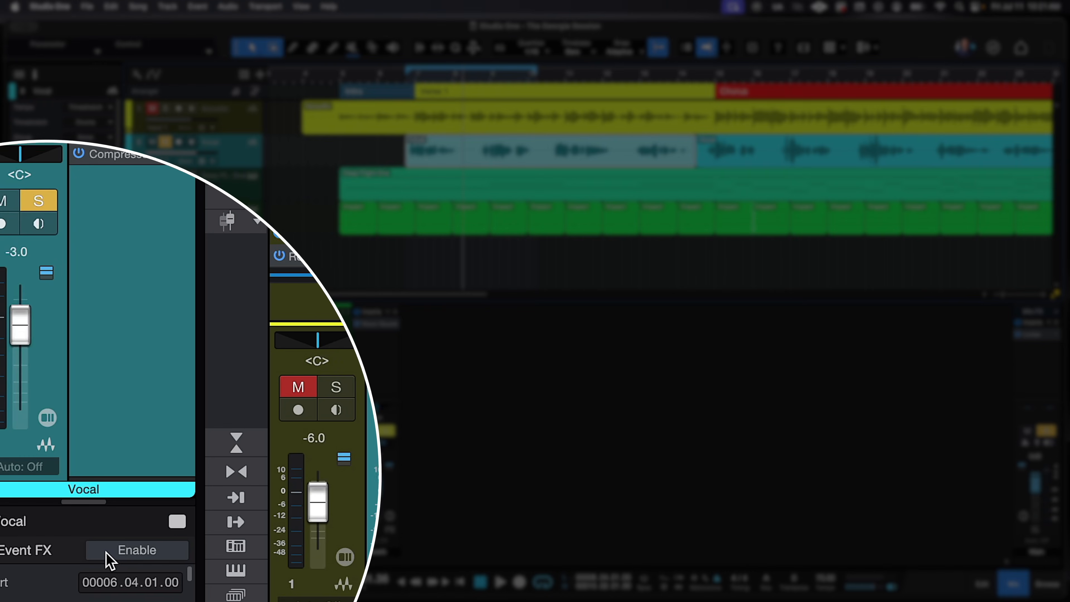
left_click(110, 556)
left_click_drag(102, 498, 132, 191)
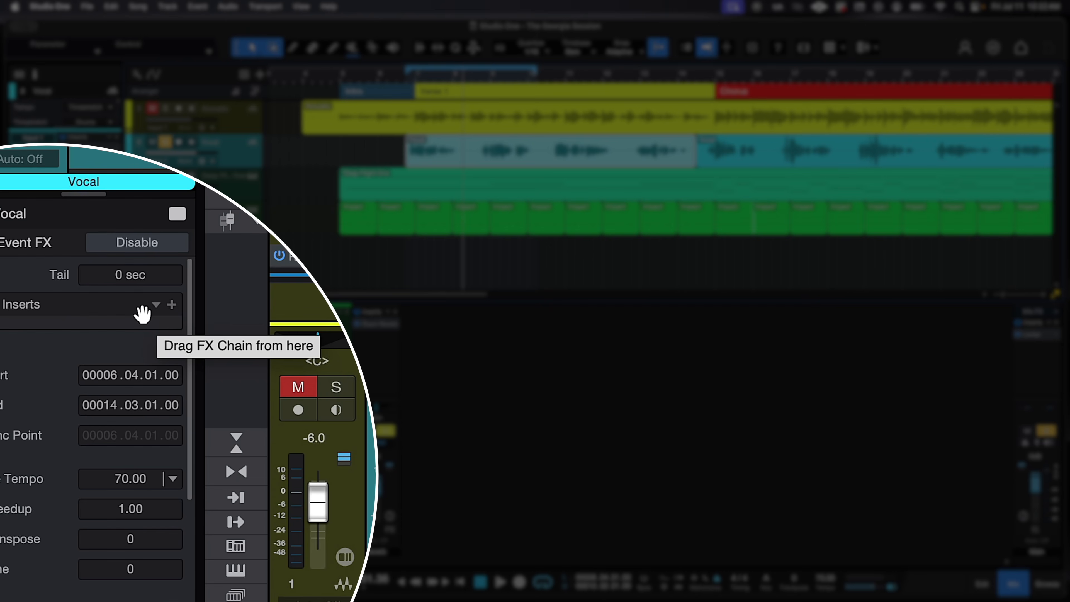
left_click(172, 305)
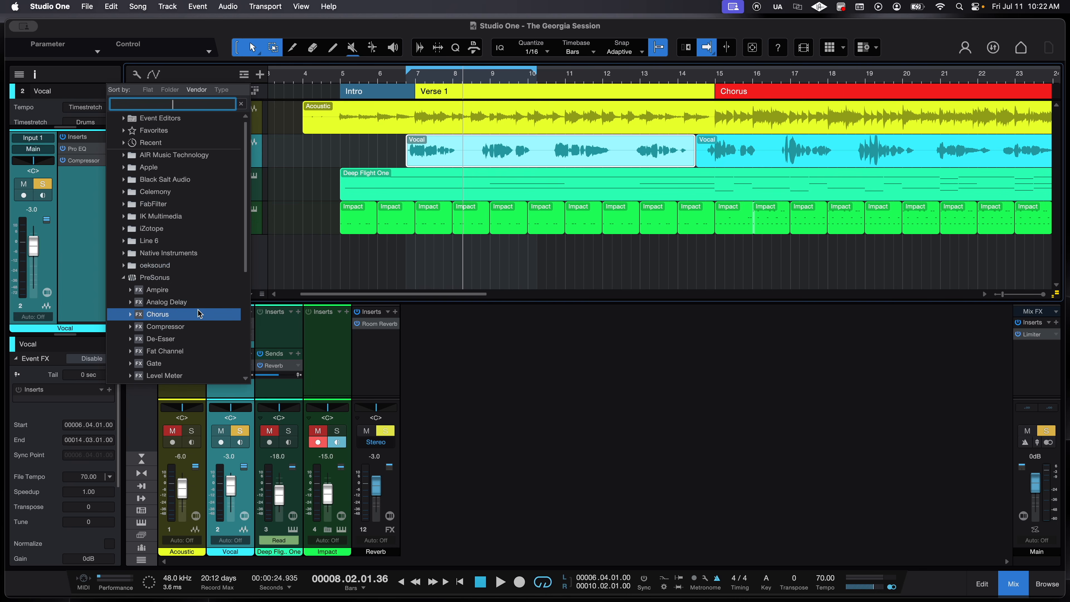
left_click(198, 315)
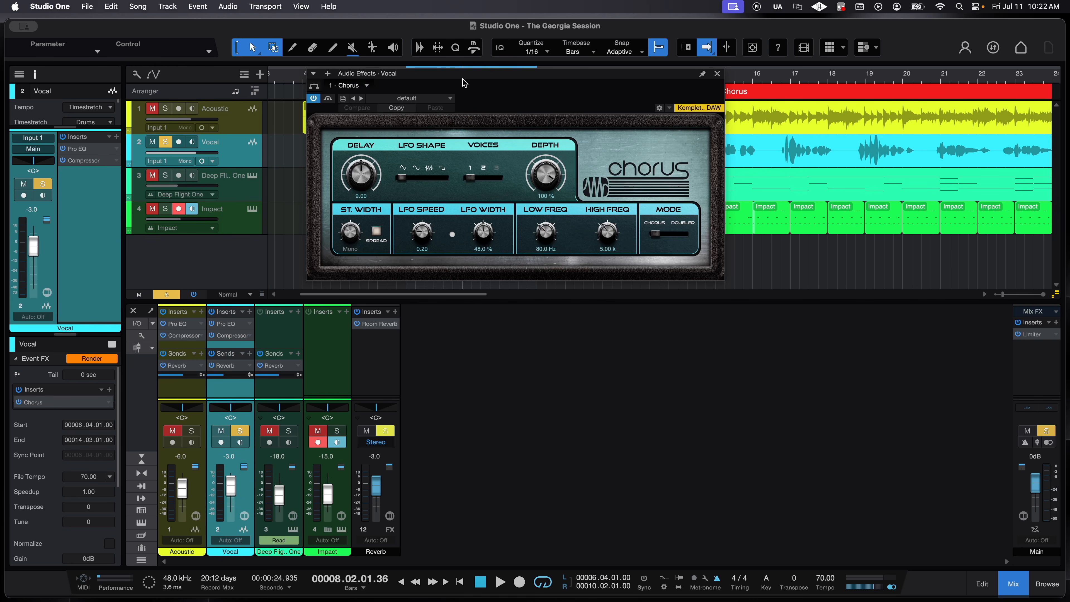
left_click_drag(470, 80, 501, 283)
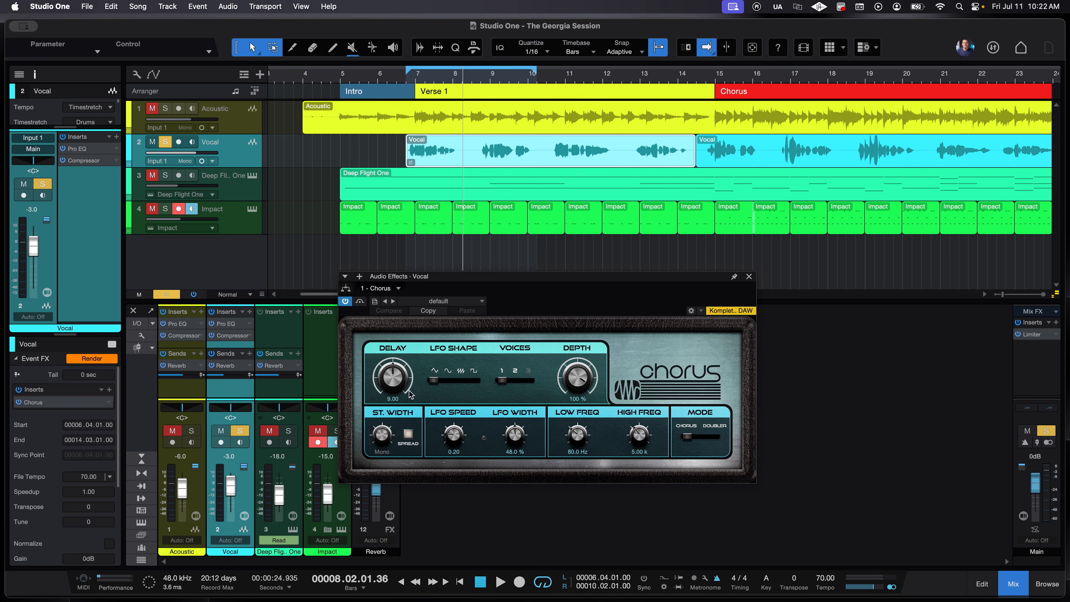
key("space")
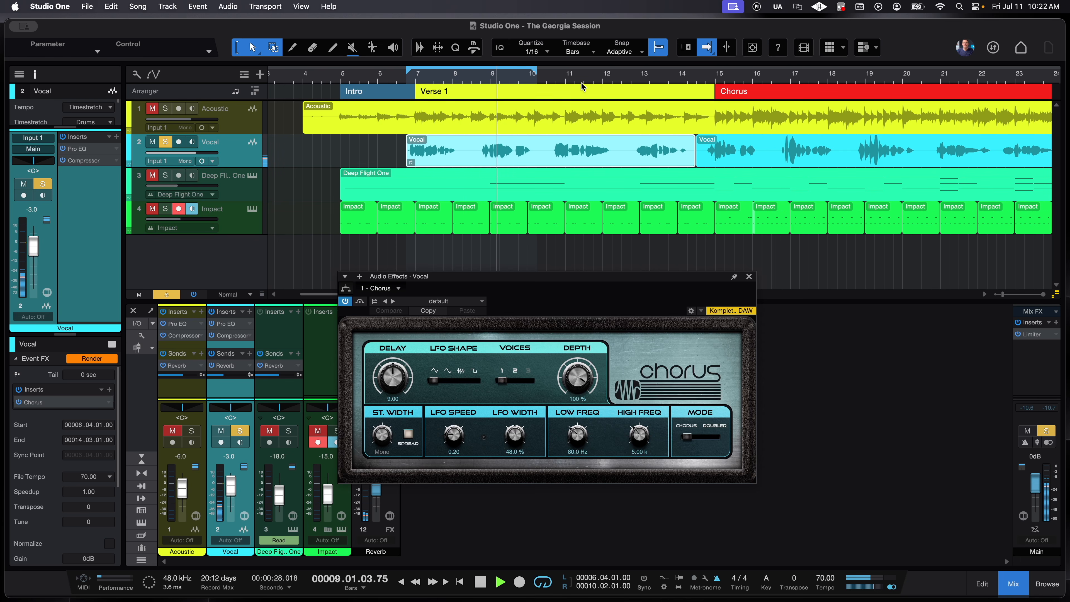
key("space")
left_click(644, 74)
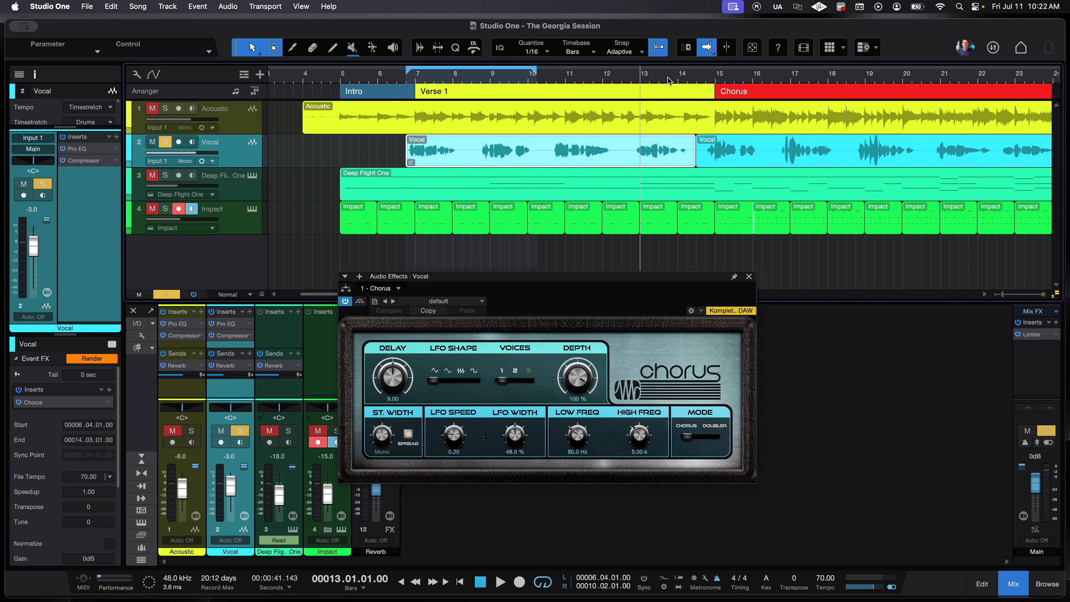
key("space")
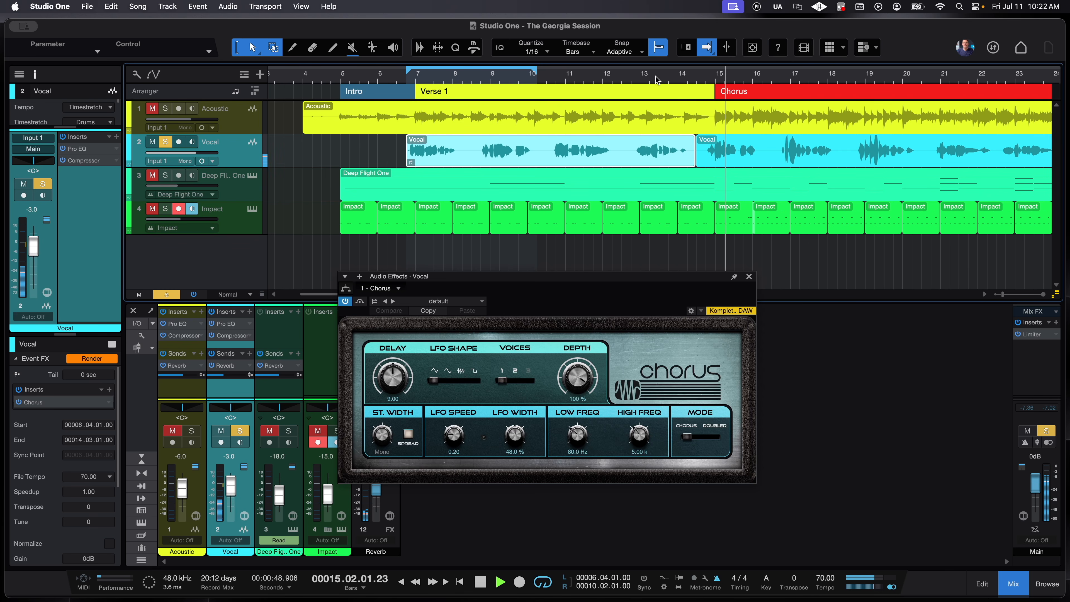
key("space")
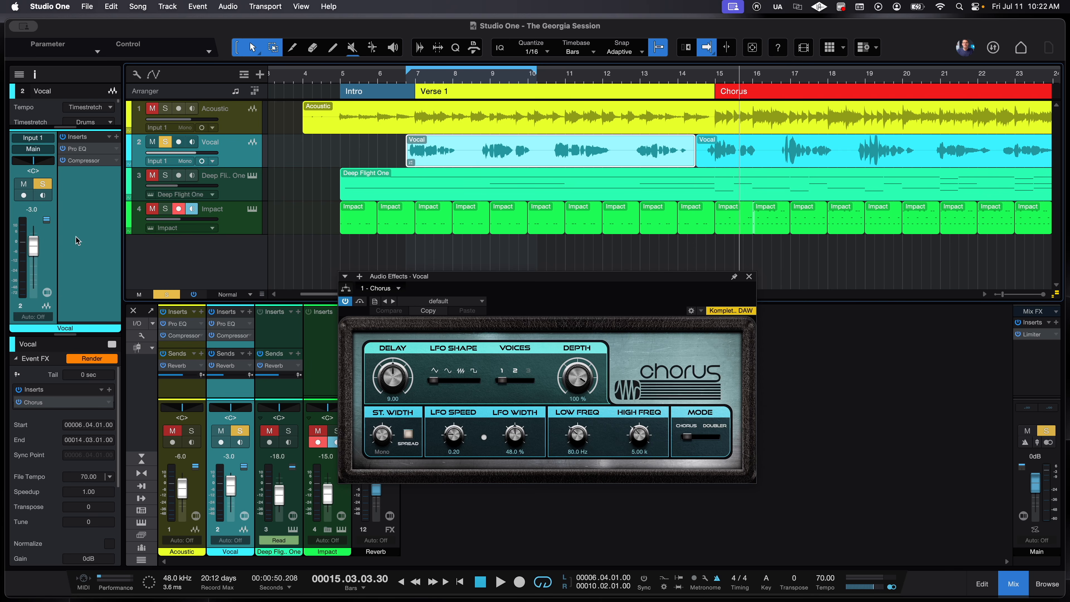
- Render the Chorus into the Vocal event, set playback to bar 13, and open the Performance Monitor
left_click(86, 358)
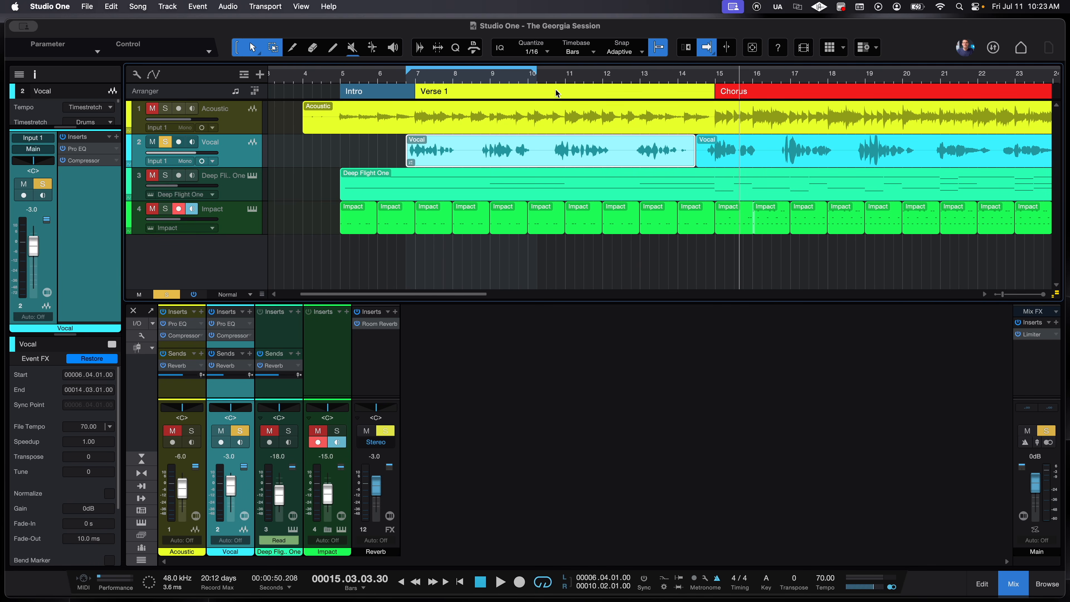
left_click(655, 72)
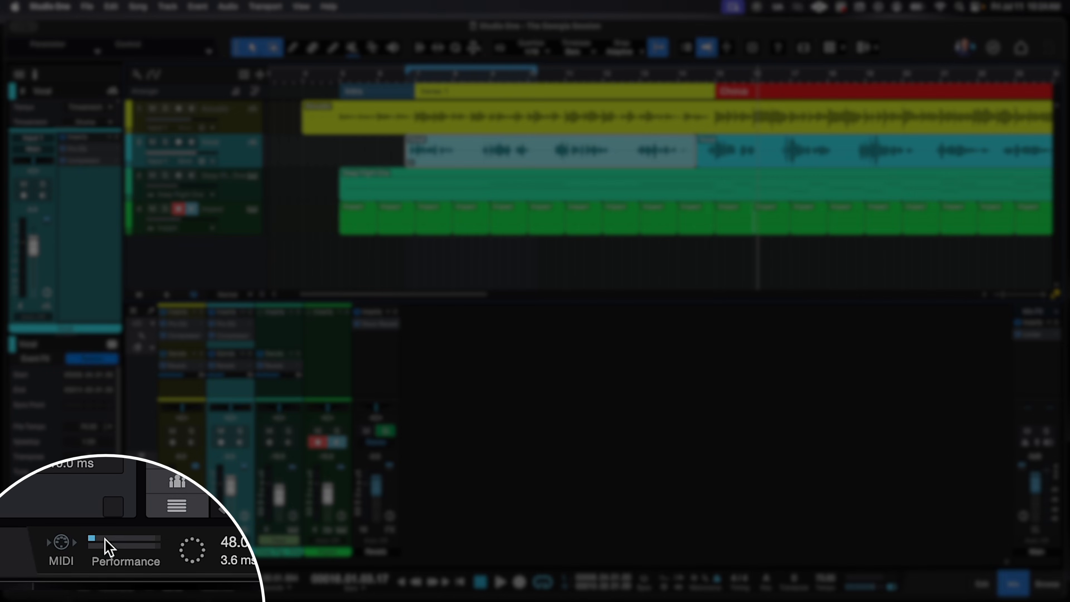
left_click(114, 543)
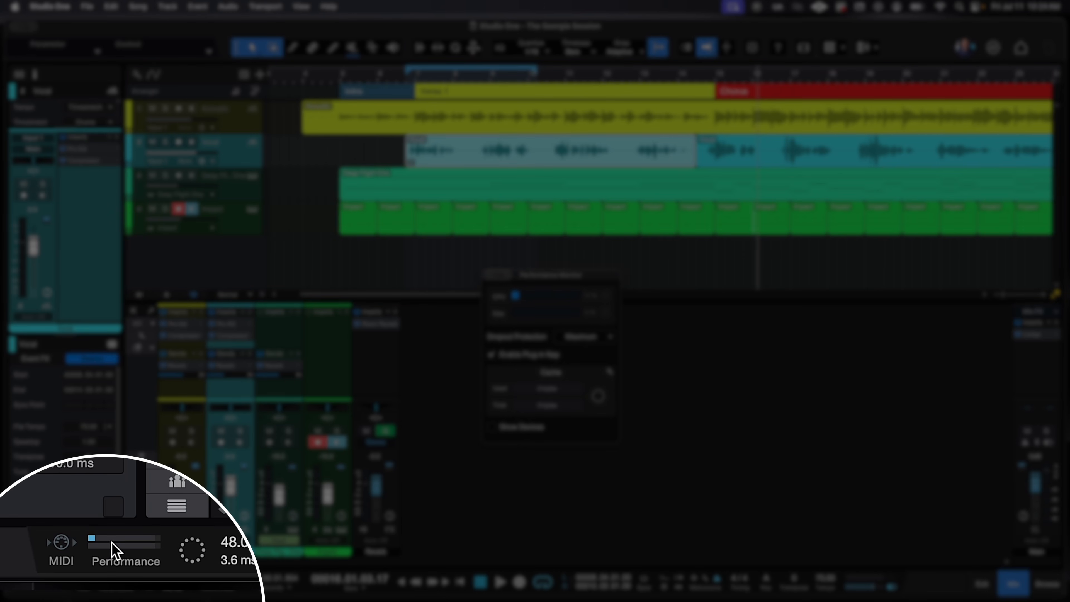
- Move the Performance Monitor up slightly, then close it with Close Window
left_click_drag(597, 275, 593, 257)
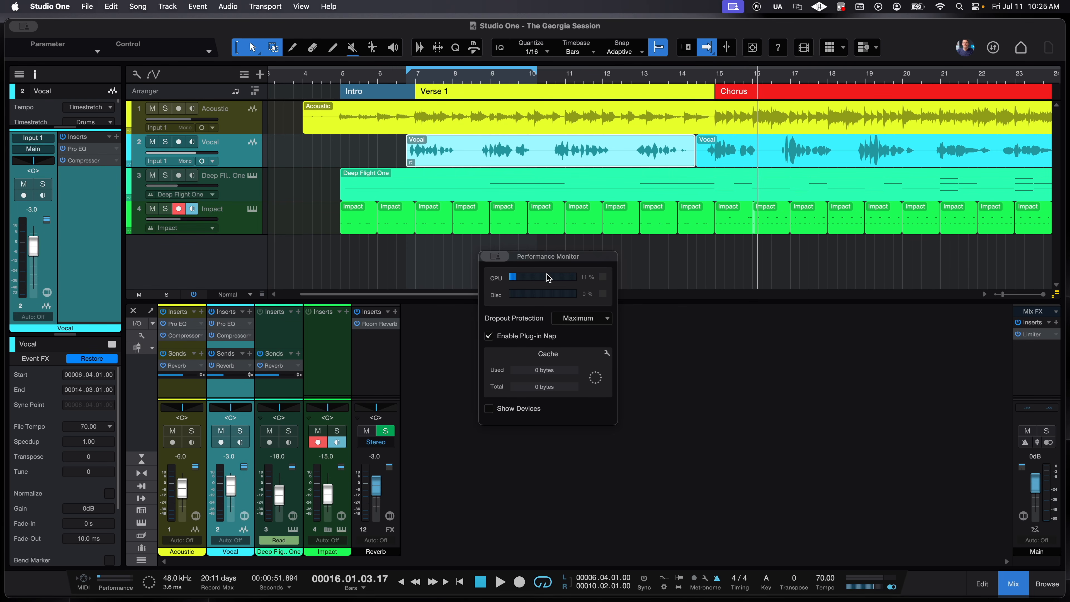
mouse_move(500, 255)
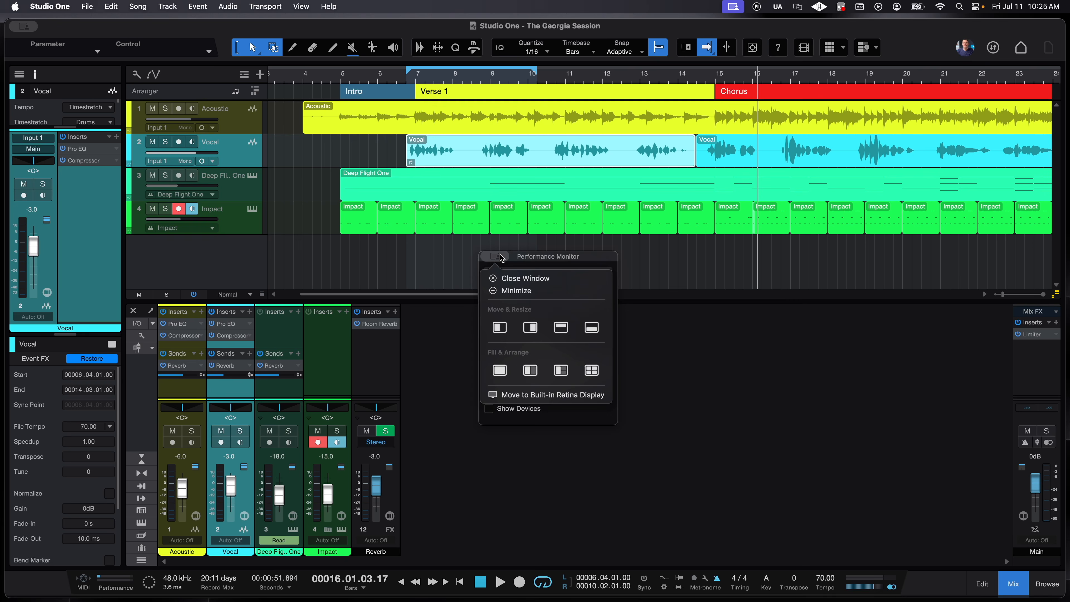
left_click(505, 278)
- Bounce the Deep Flight One event to audio, creating a new track 4 under the original
left_click(247, 221)
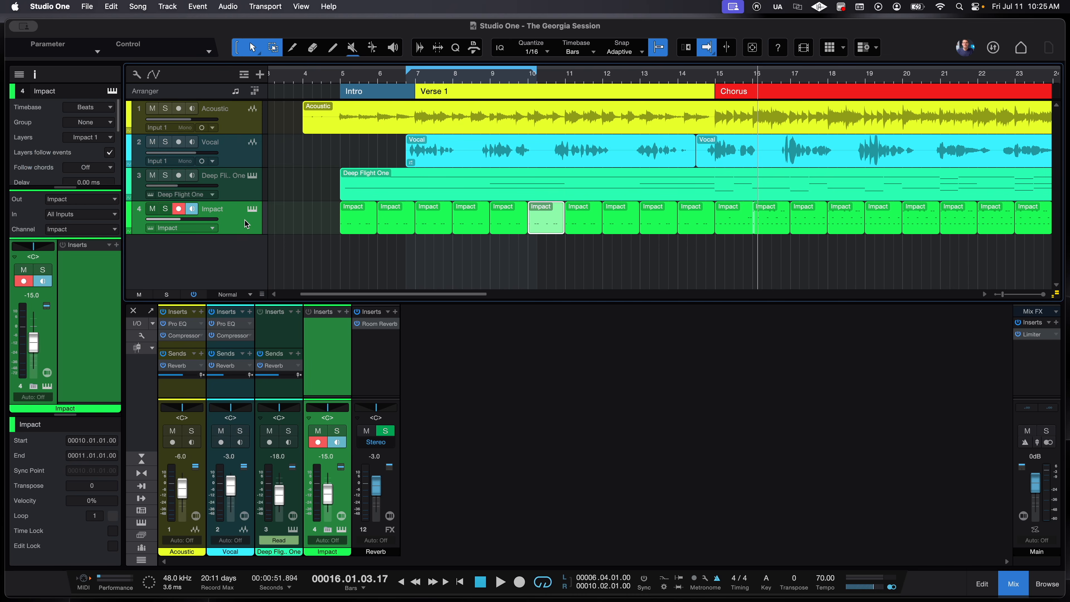
key("w")
key("w")
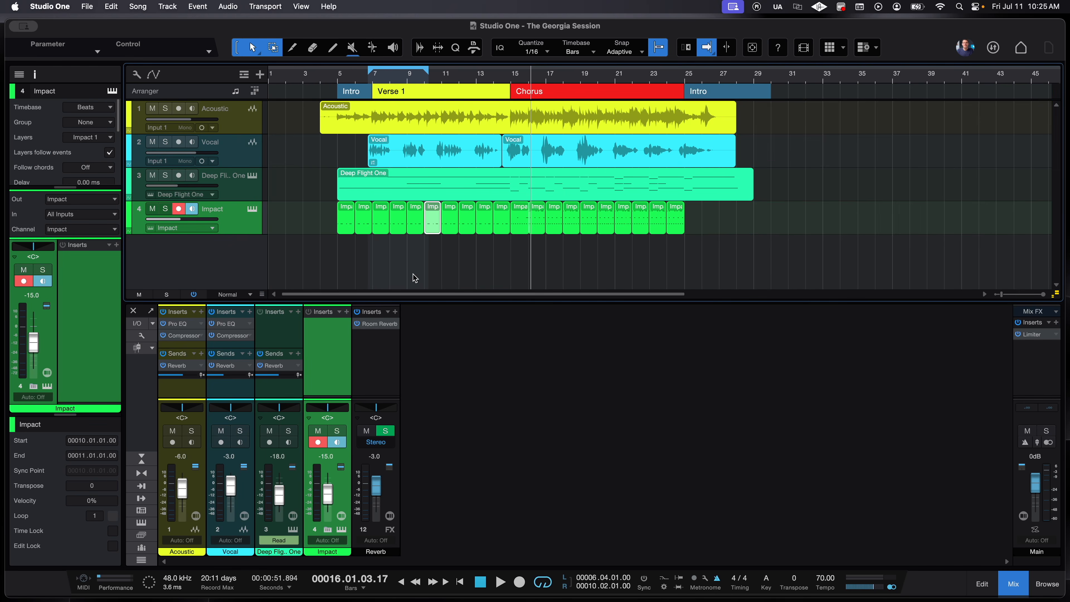
left_click(555, 198)
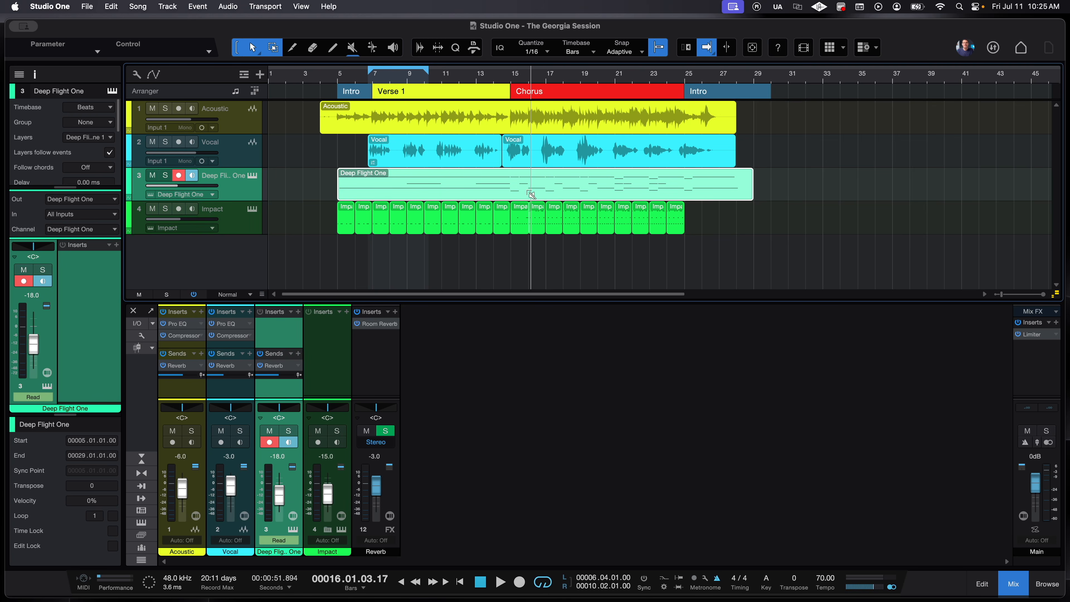
key("super+b")
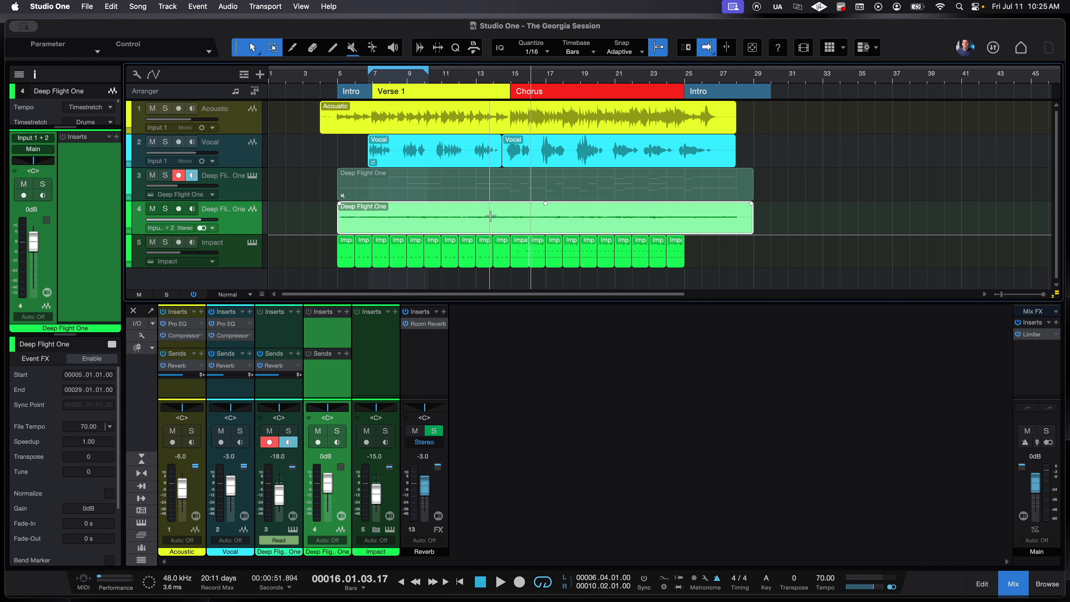
left_click(245, 196)
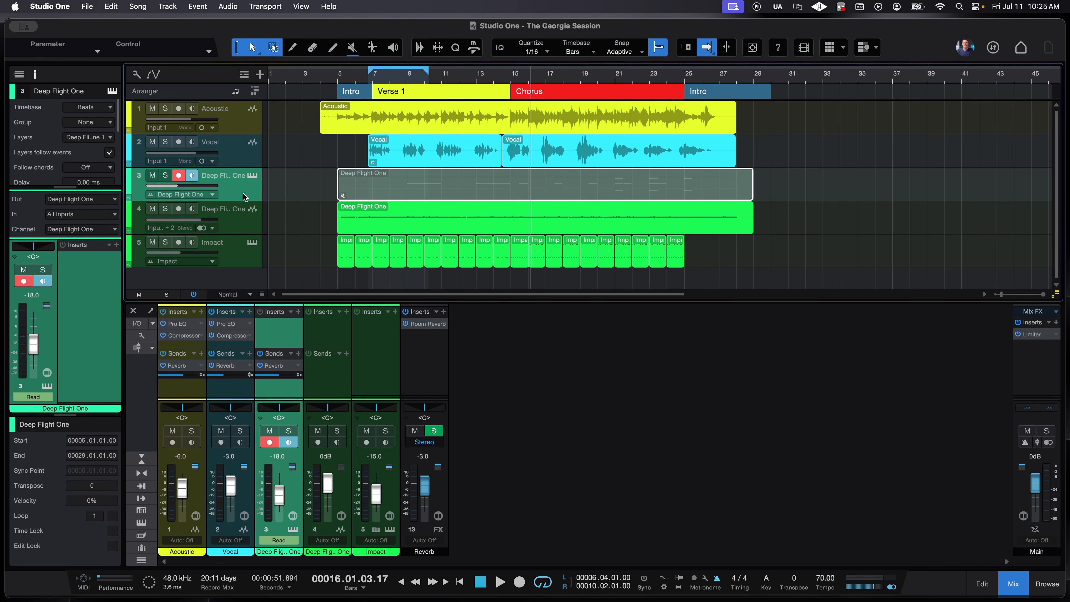
- Disable the original Deep Flight One instrument track 3 so only bounced track 4 plays
right_click(244, 197)
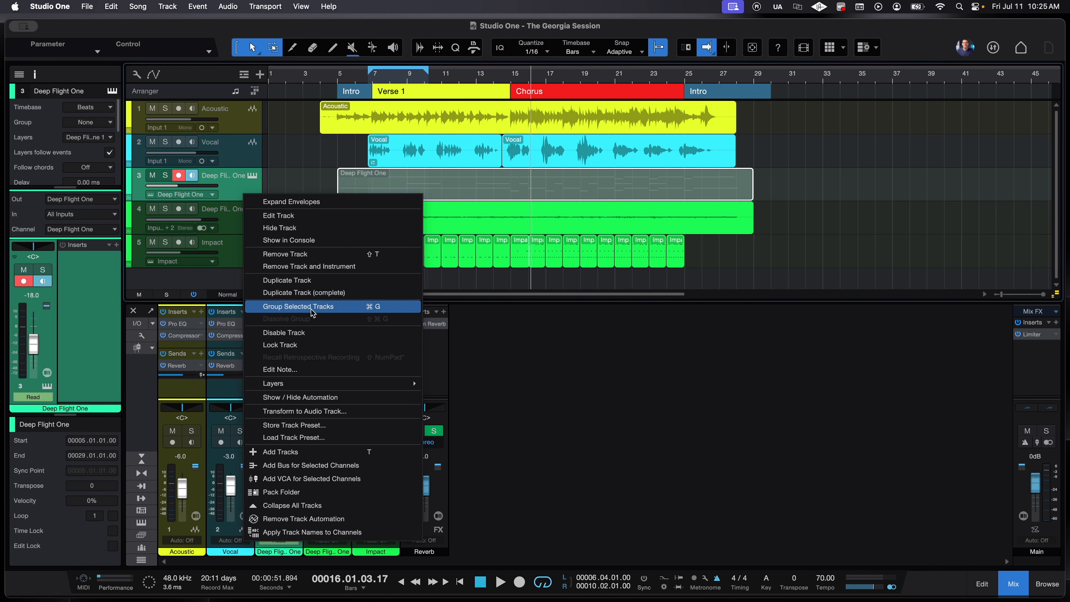
left_click(283, 332)
left_click(238, 249)
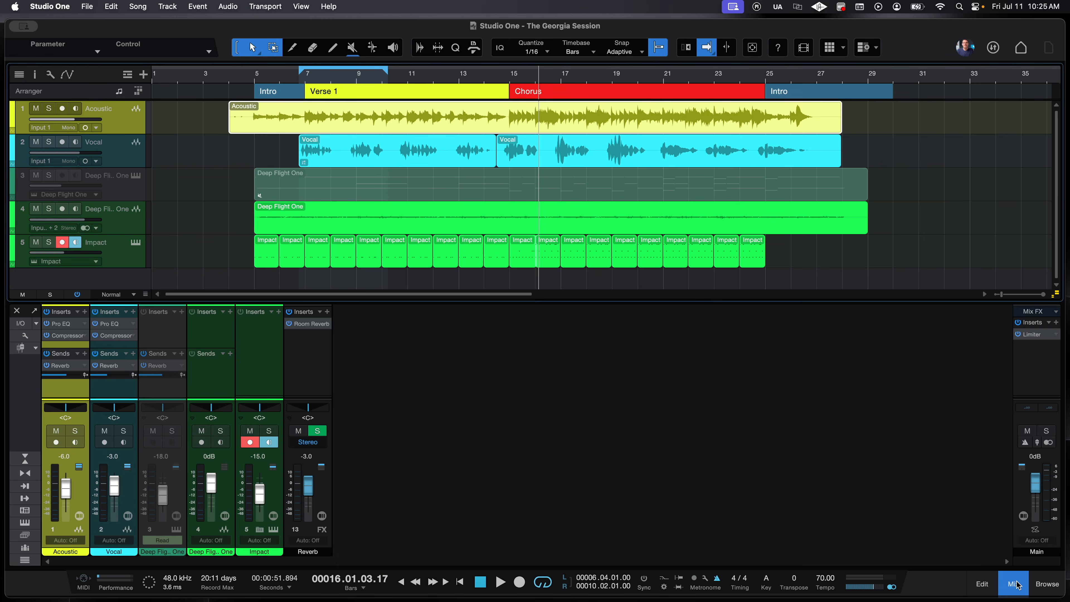
- Hide the mixer and open the Inspector showing the Vocal track
left_click(1016, 583)
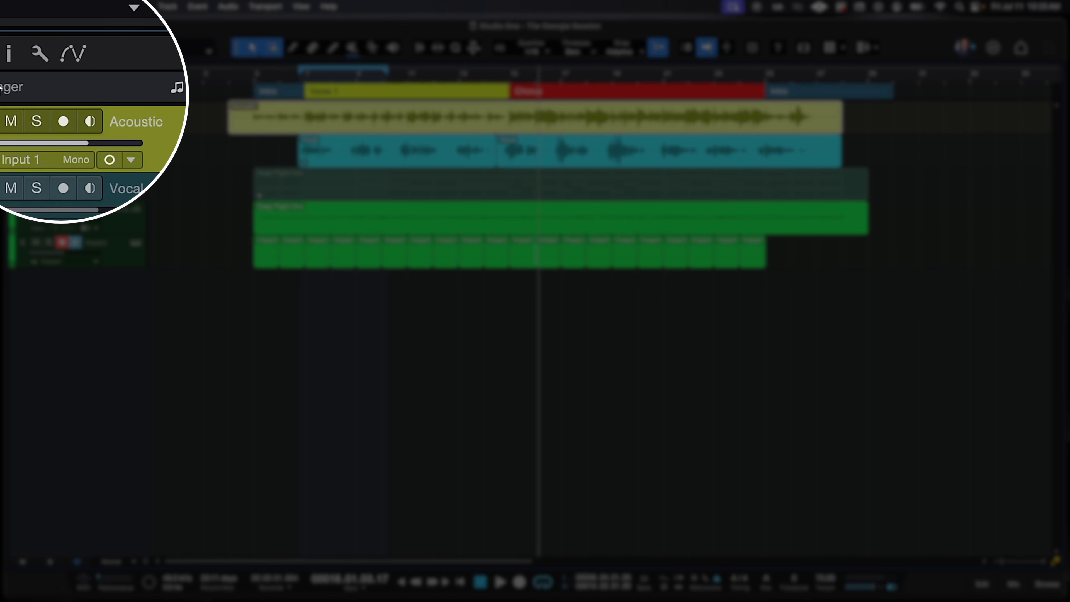
left_click(10, 54)
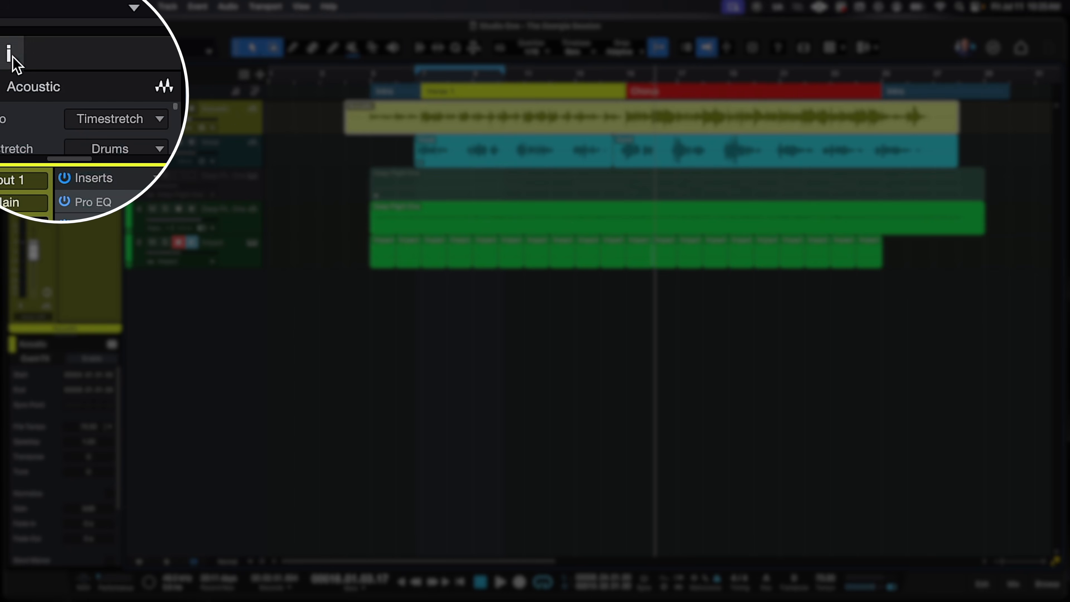
left_click(252, 147)
- Review Acoustic, Deep Flight One, Impact and Vocal settings in the Inspector, peeking at Vocal inserts
left_click(239, 125)
left_click(229, 184)
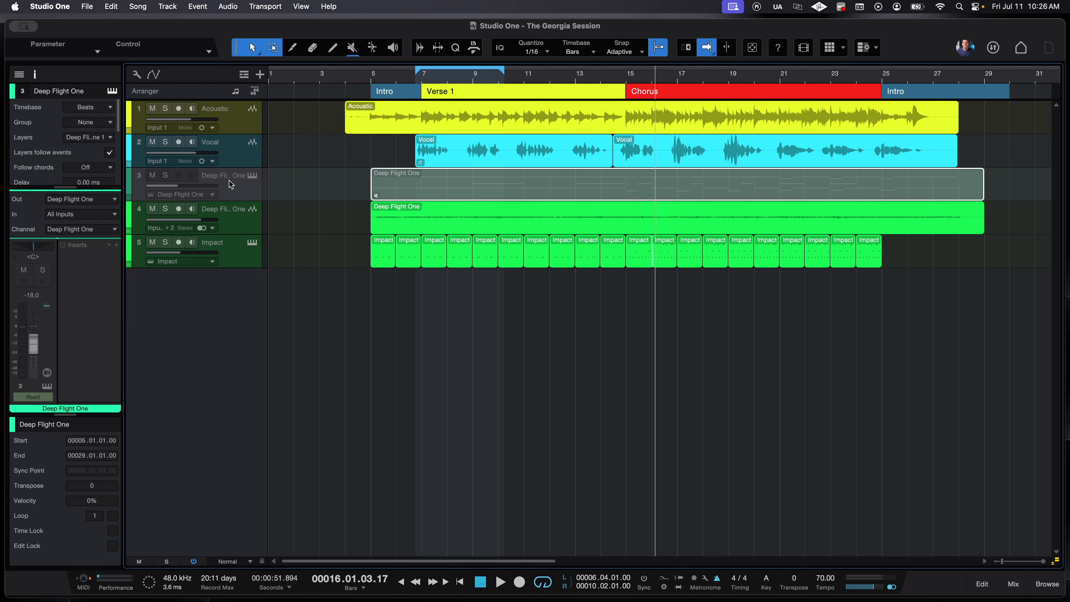
left_click(238, 214)
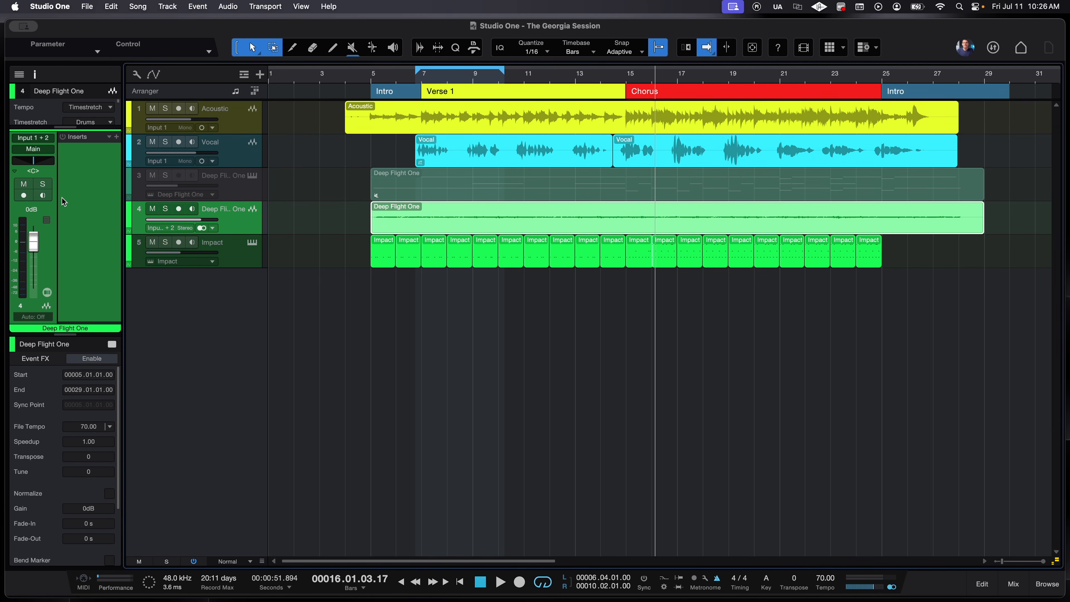
left_click(236, 243)
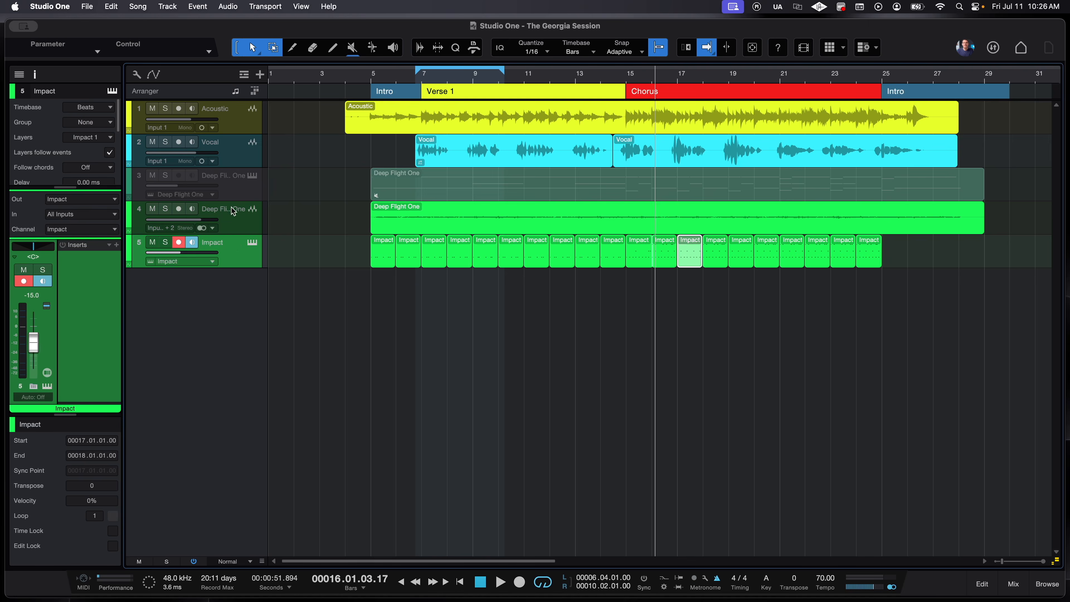
left_click(236, 162)
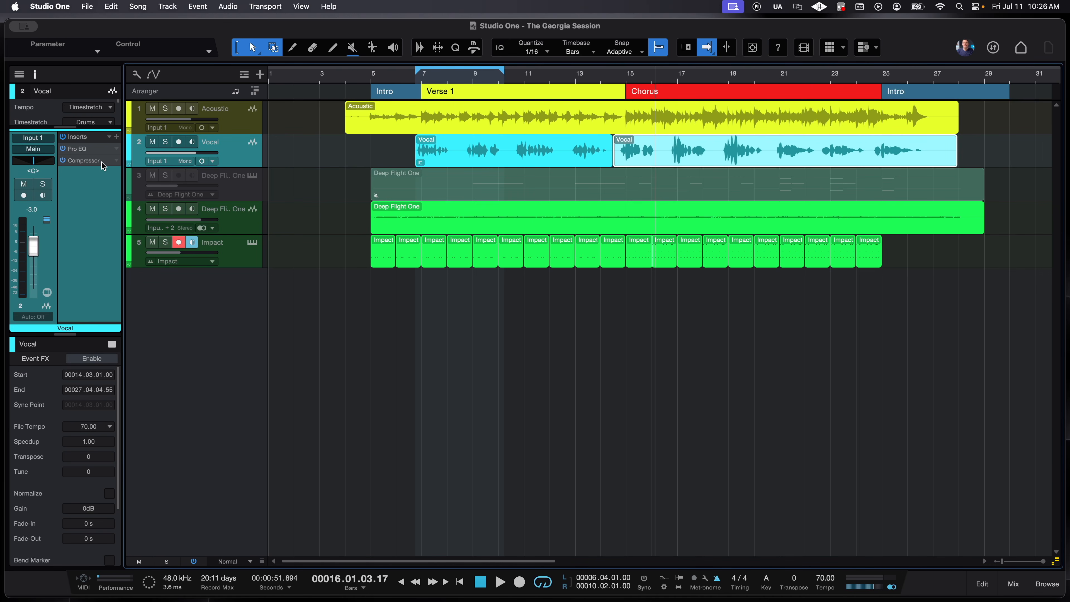
left_click(117, 137)
left_click(85, 243)
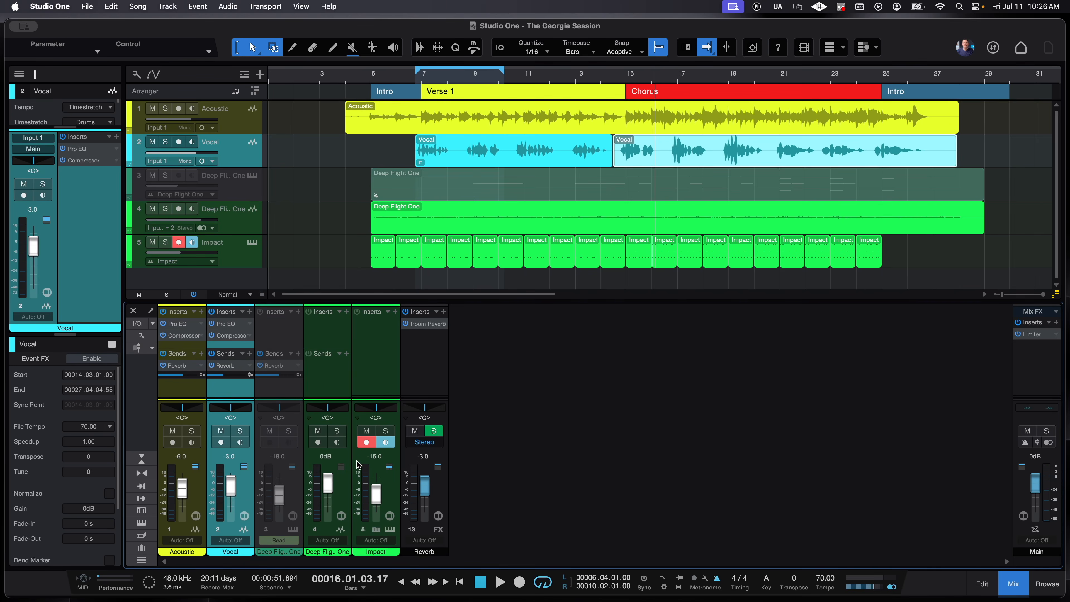
- Raise the Vocal channel fader from -3.0 dB to -1.7 dB
left_click_drag(223, 489, 231, 489)
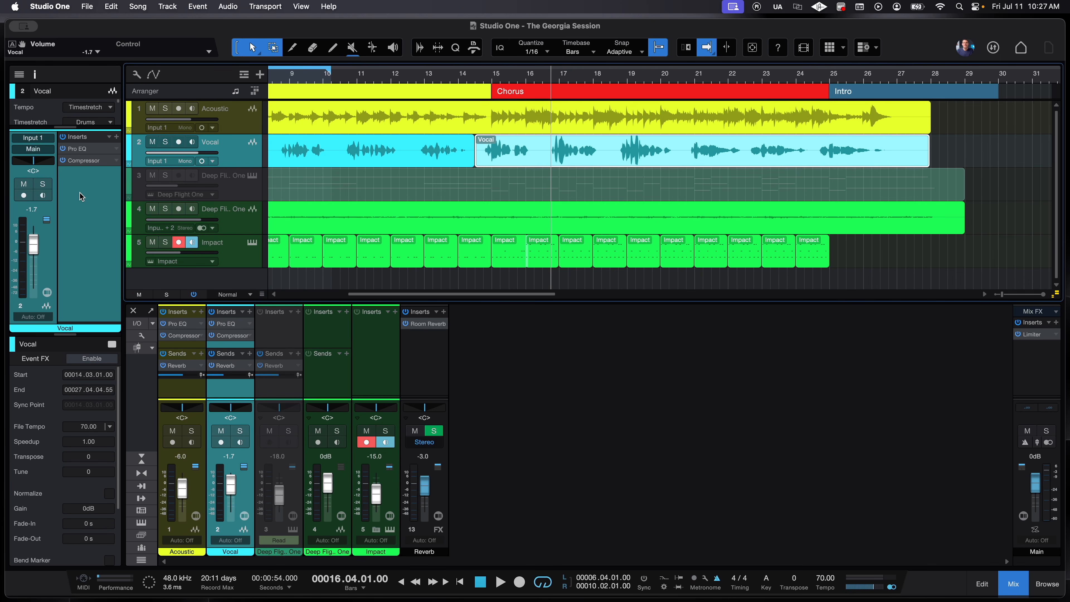
- Add a PreSonus Room Reverb insert to the Vocal with its mix turned up to 91 %
left_click(117, 138)
scroll(214, 345, "down", 5)
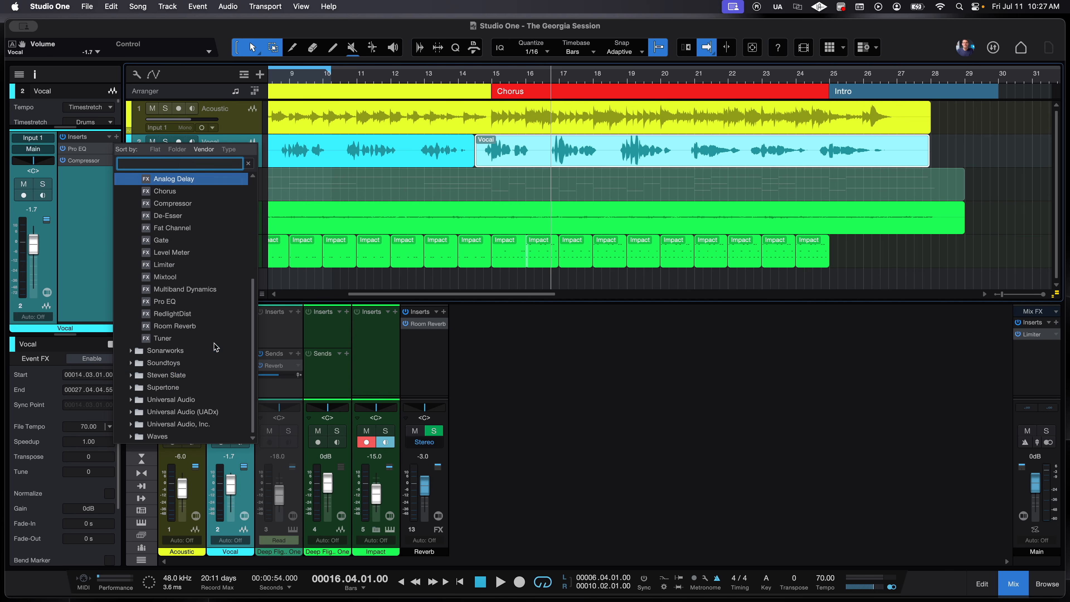
scroll(221, 370, "up", 2)
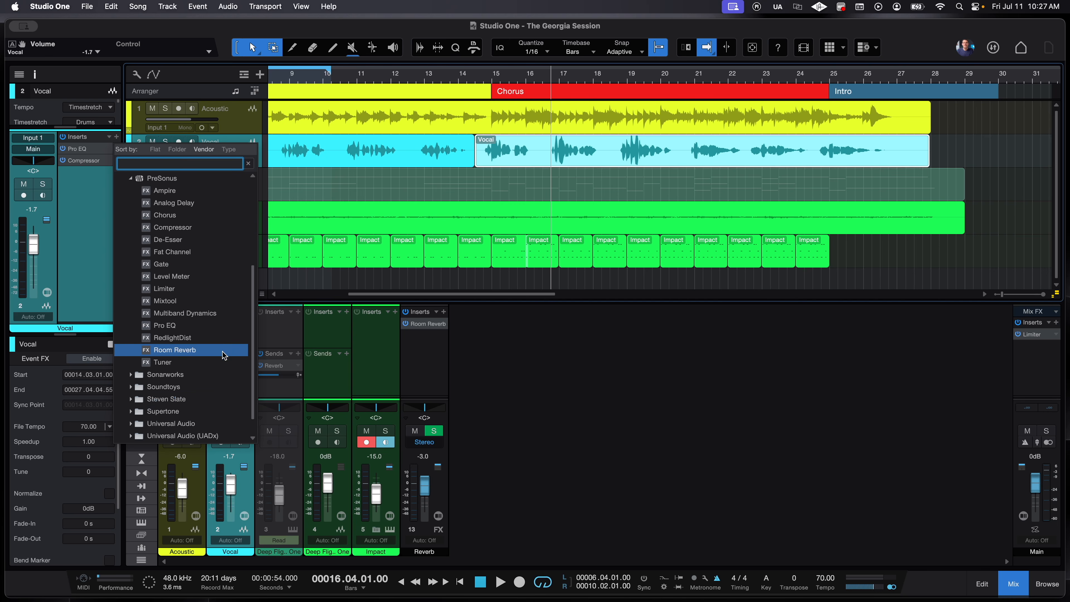
left_click(223, 355)
left_click_drag(566, 280, 569, 174)
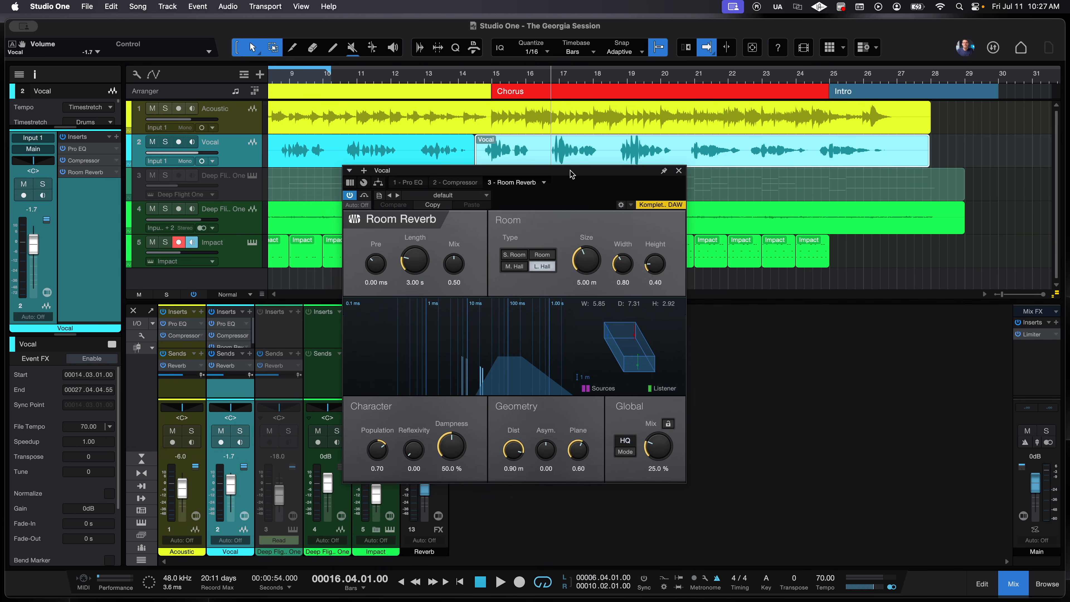
left_click_drag(656, 447, 654, 379)
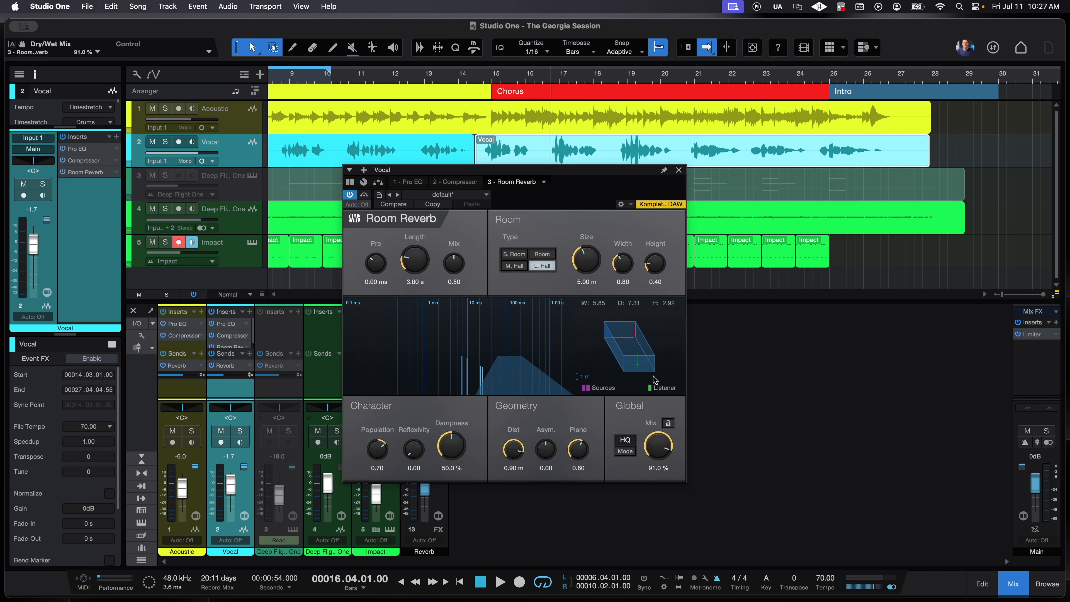
left_click(679, 170)
- Solo the Vocal track and play it back to hear the reverb
key("s")
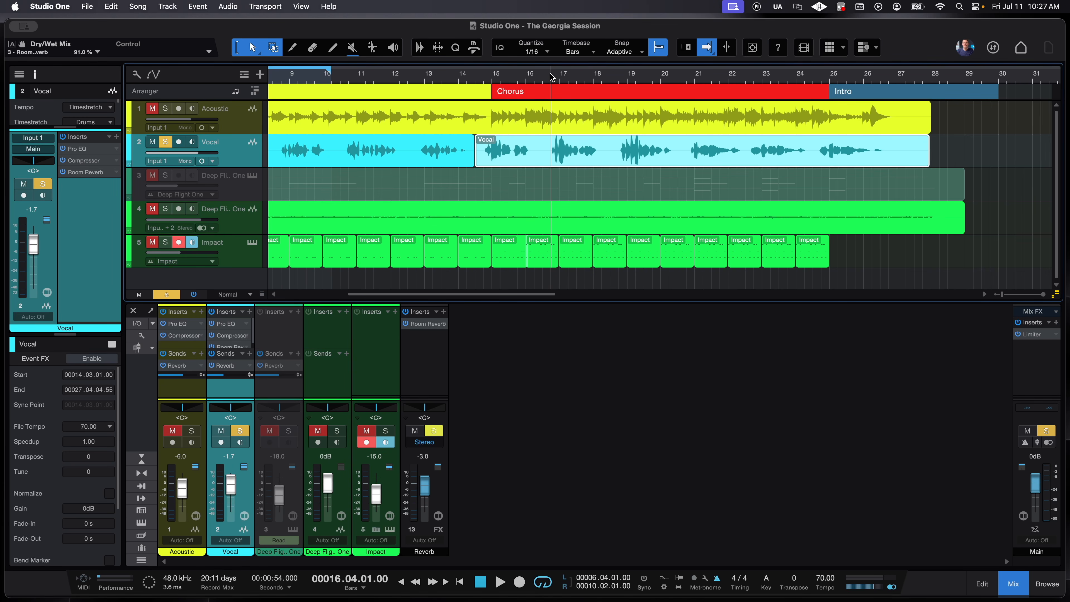
key("space")
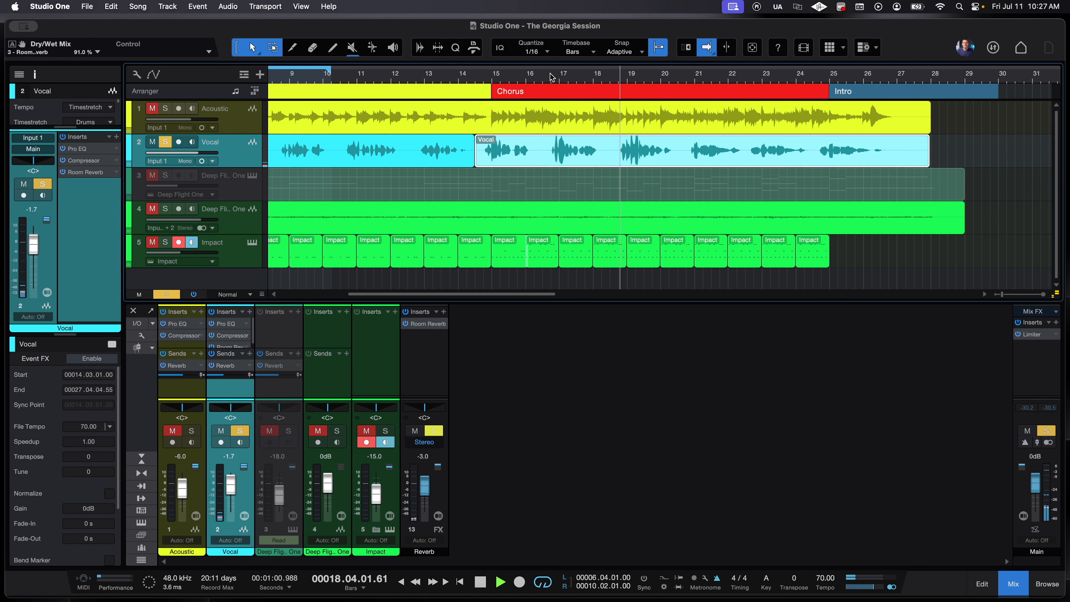
key("space")
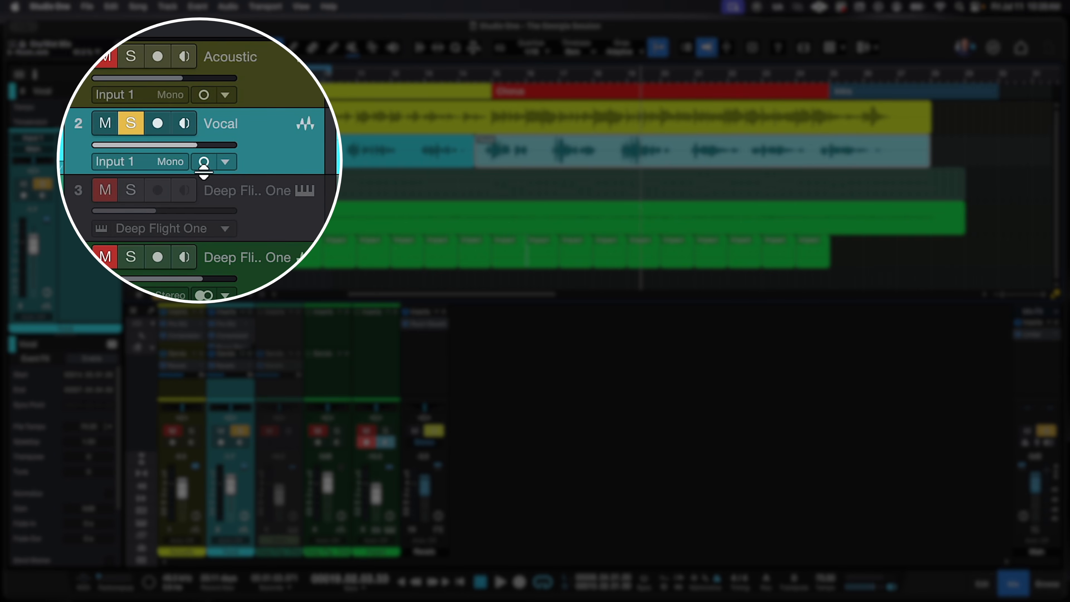
left_click(205, 162)
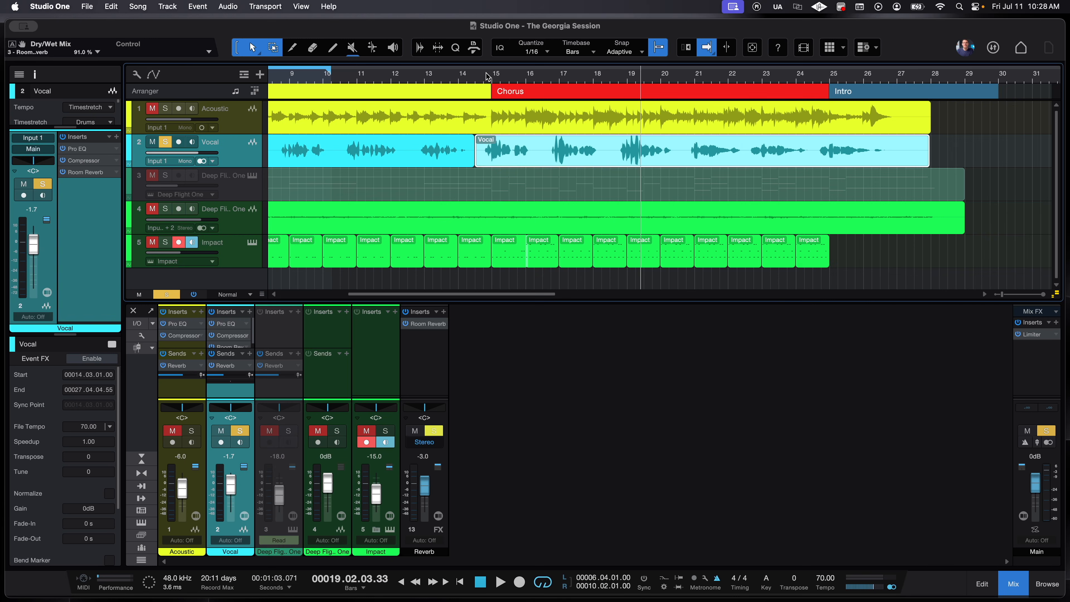
left_click(486, 76)
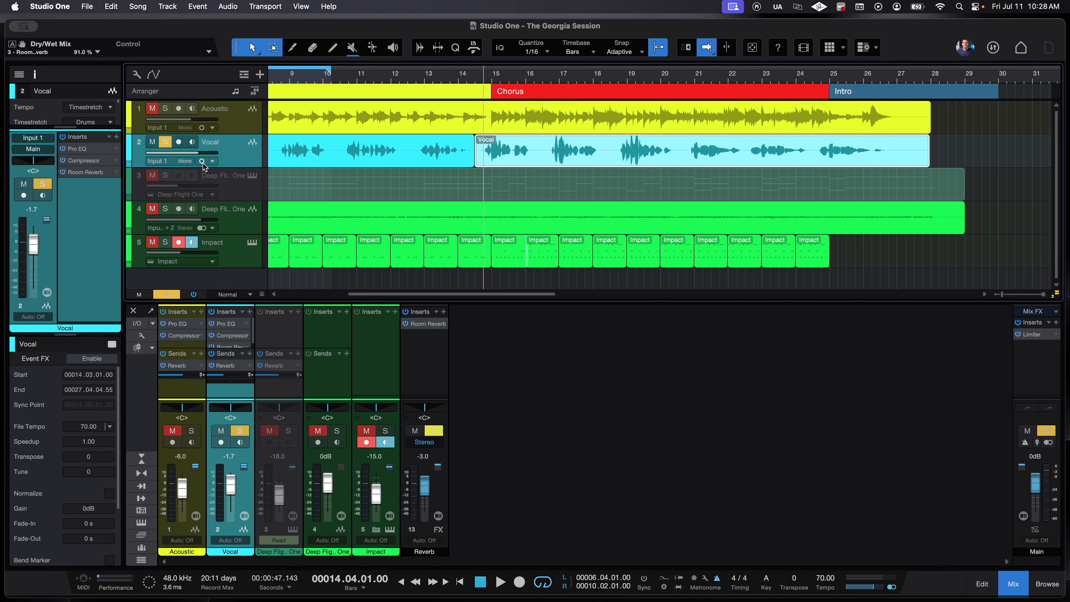
- Enable input monitoring on the Vocal track during playback, then stop the transport
key("space")
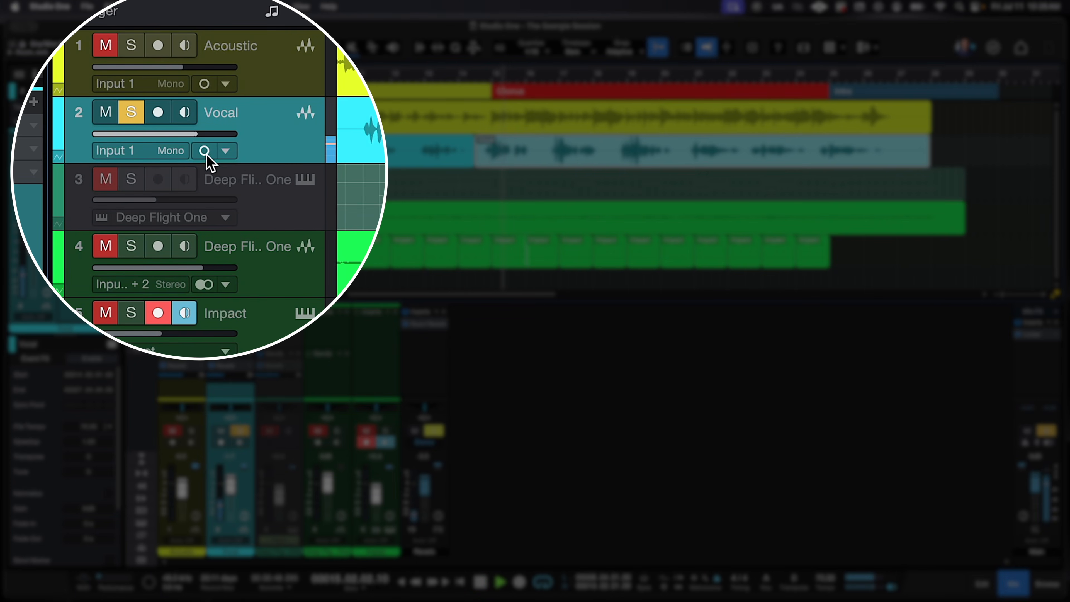
left_click(205, 153)
key("space")
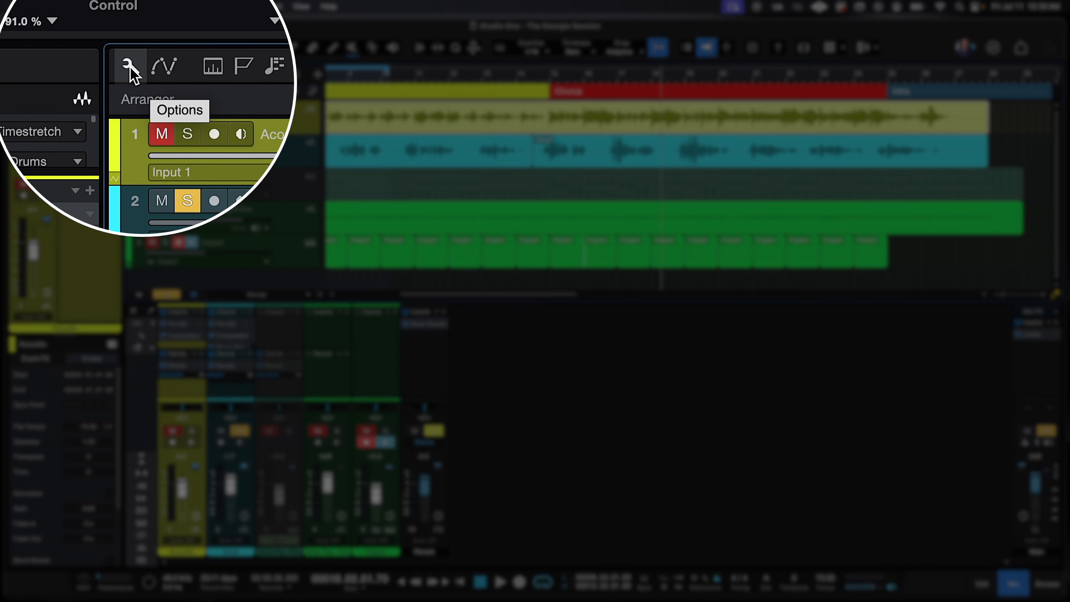
- Turn on Show track icons in the arrange view options
left_click(129, 67)
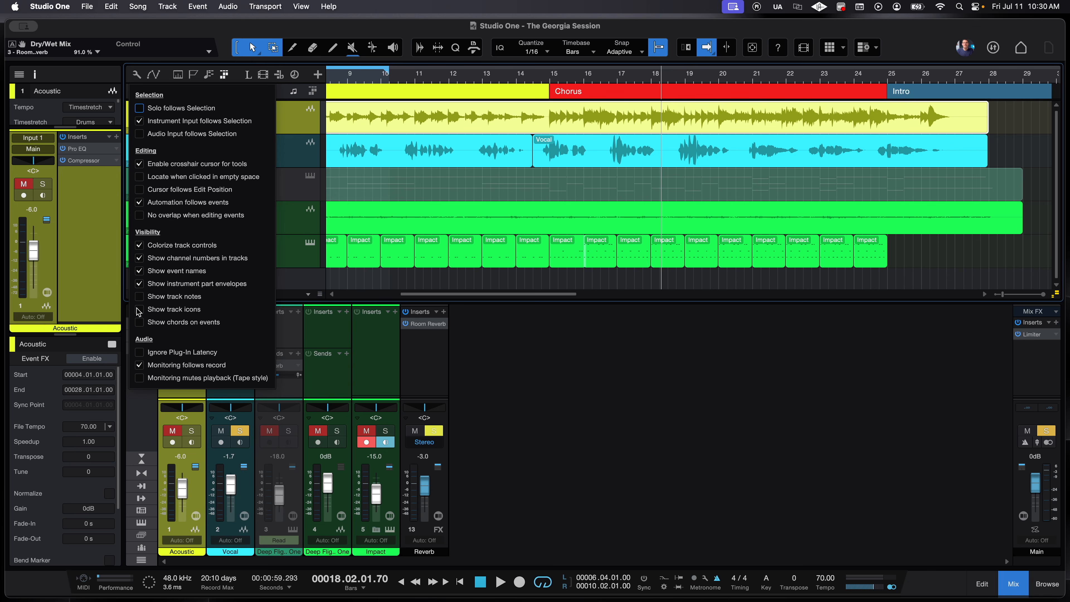
left_click(137, 312)
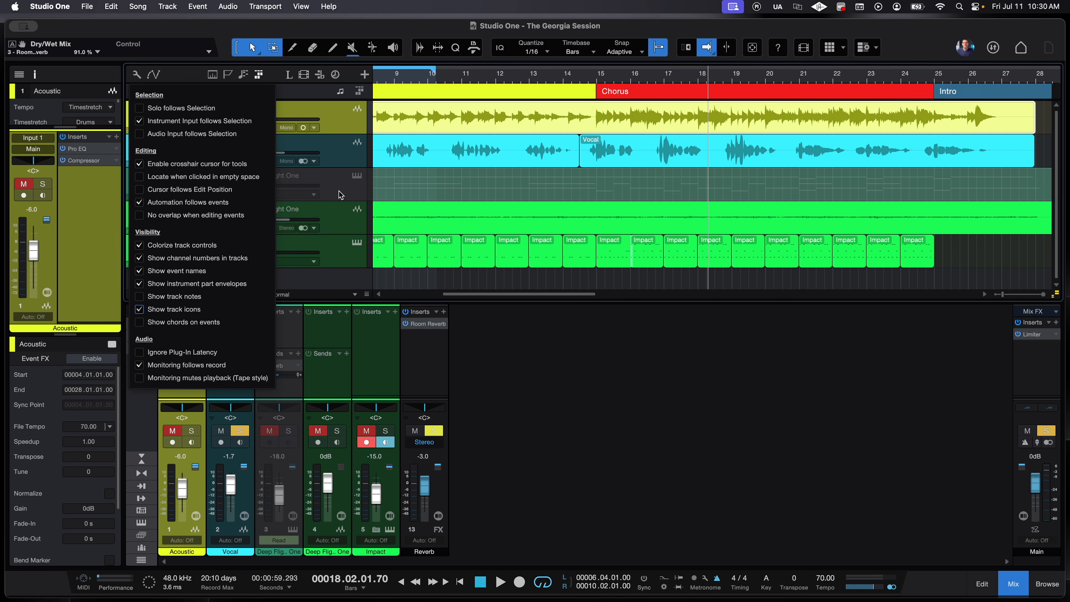
left_click(342, 178)
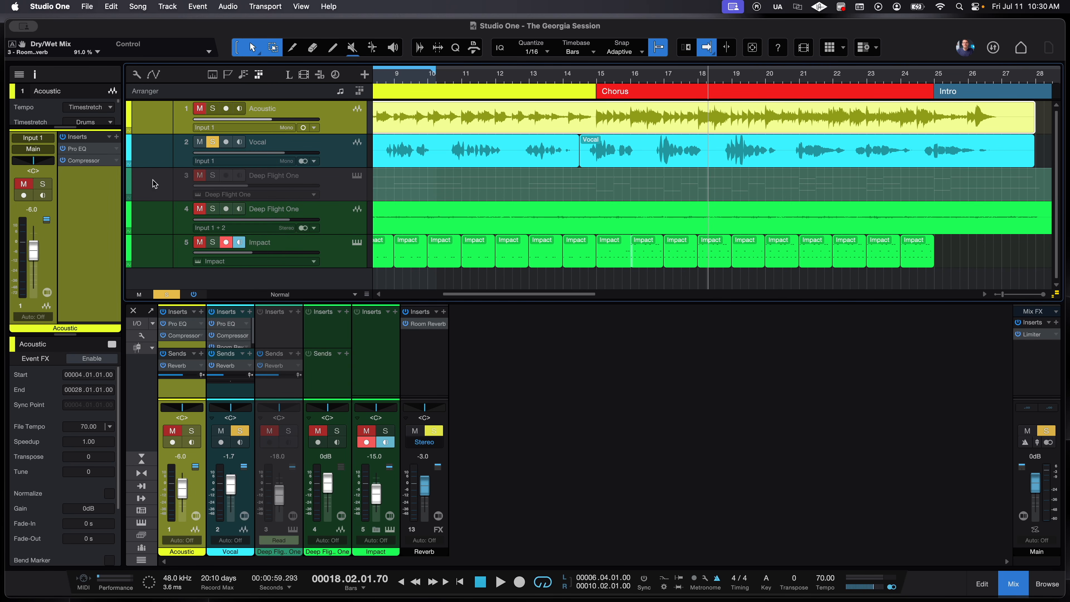
- Give the Acoustic track the Acoustic 2 guitar icon
left_click(159, 123)
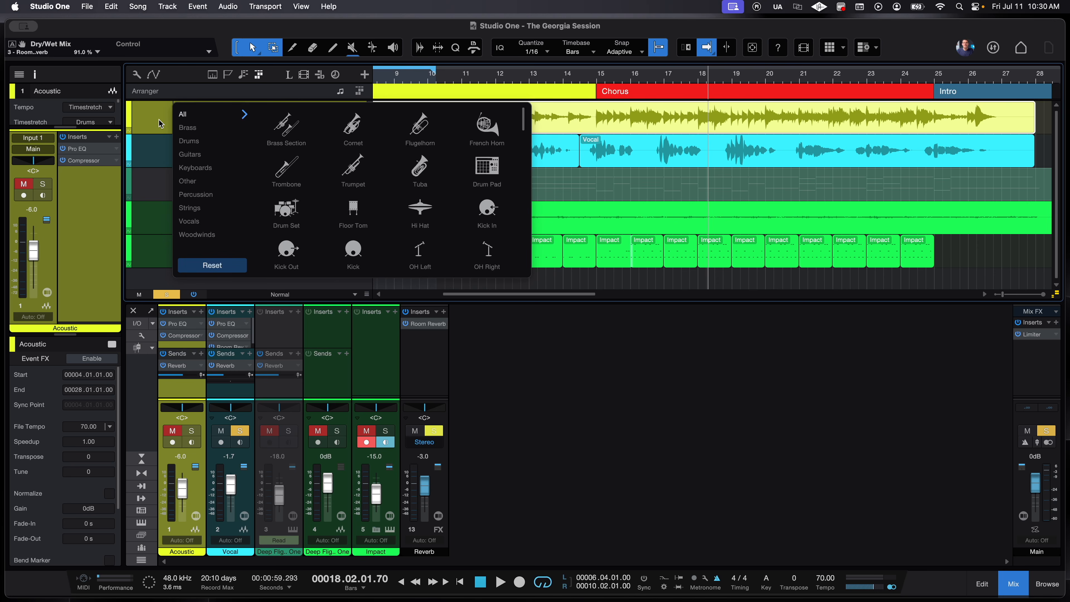
left_click(215, 154)
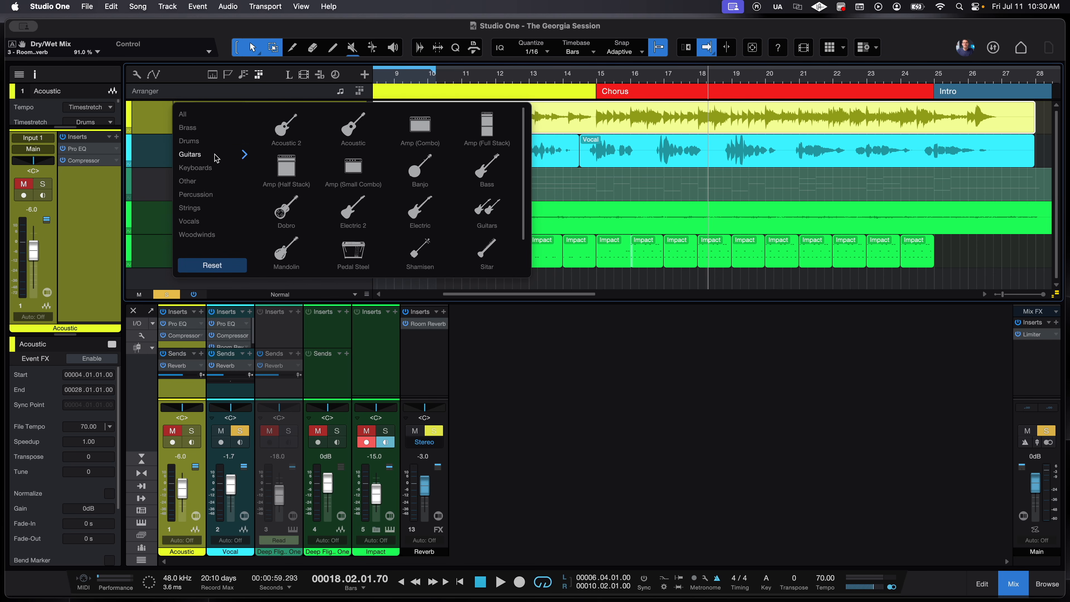
left_click(286, 131)
left_click(137, 162)
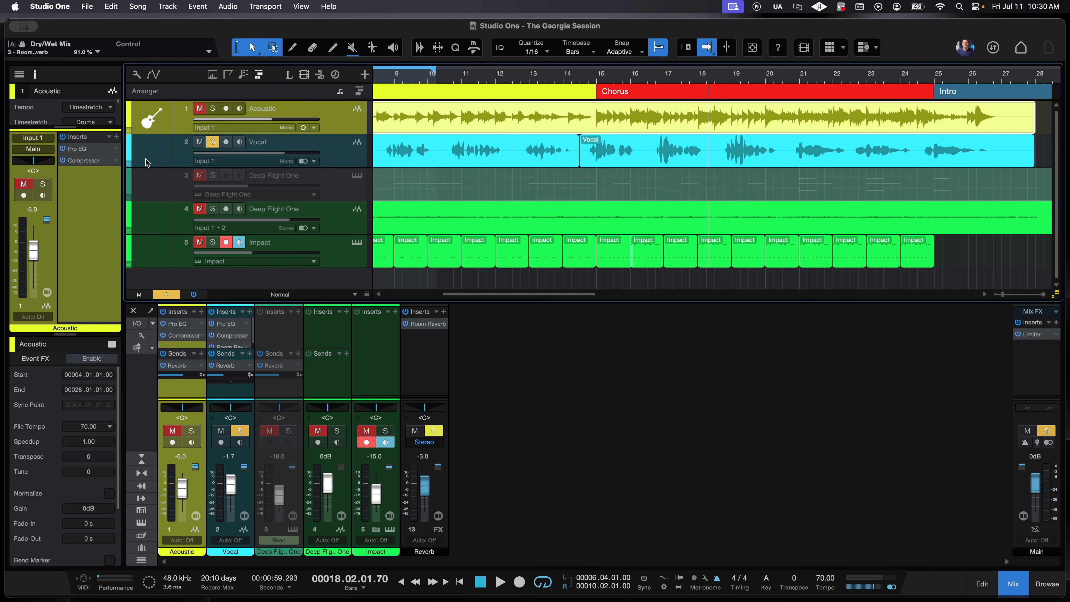
- Give the Vocal track the Lead Vocals icon
left_click(156, 157)
left_click(156, 157)
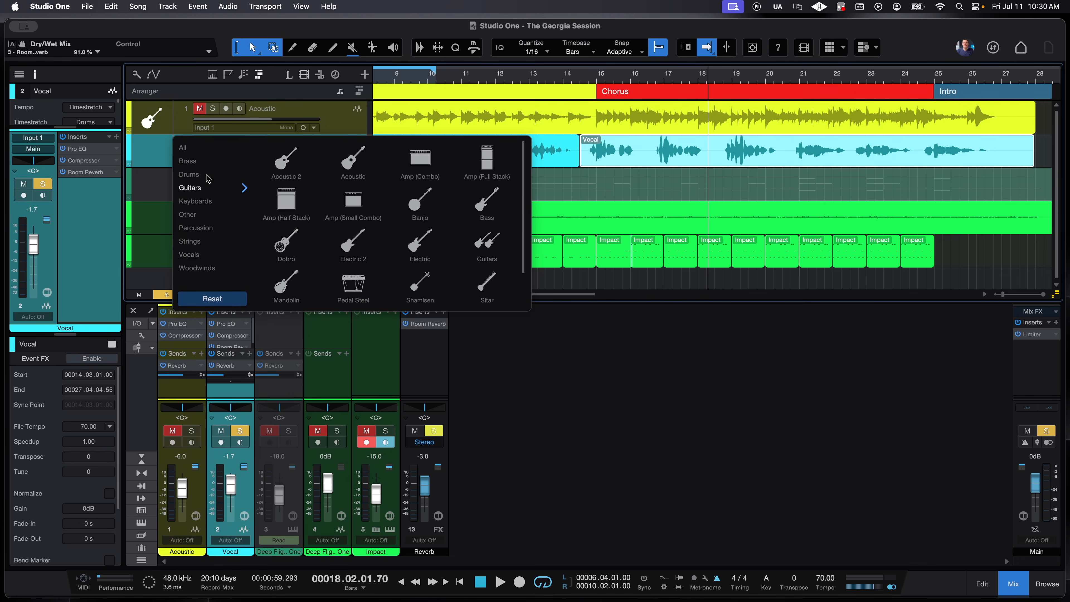
left_click(211, 254)
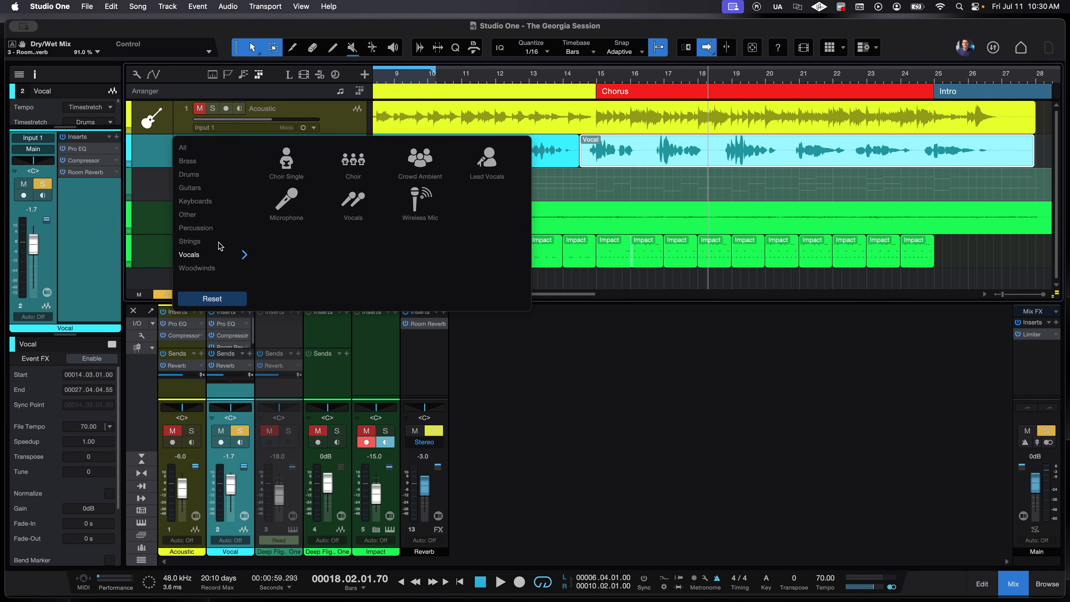
left_click(489, 162)
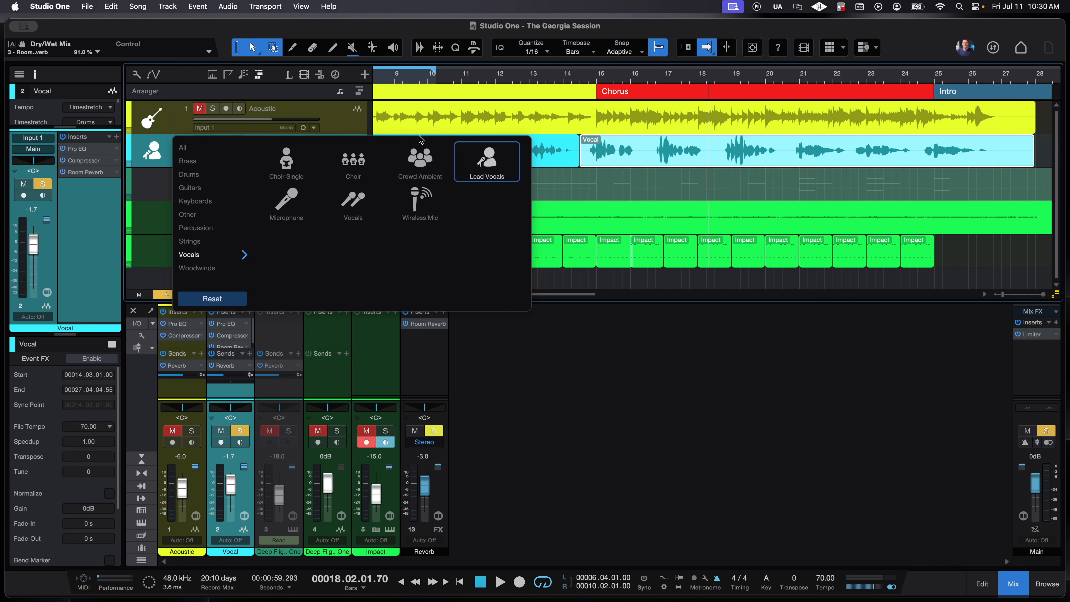
left_click(158, 157)
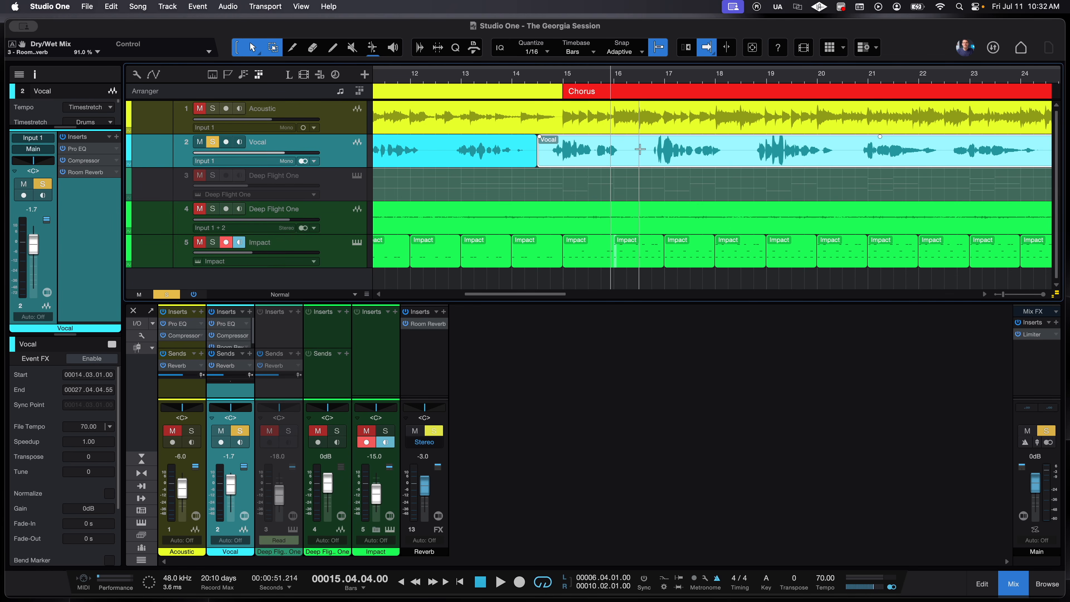
- Split the chorus Vocal near bars 16, 16.2 and 18, and mute the short piece at 16.2
key("e")
key("3")
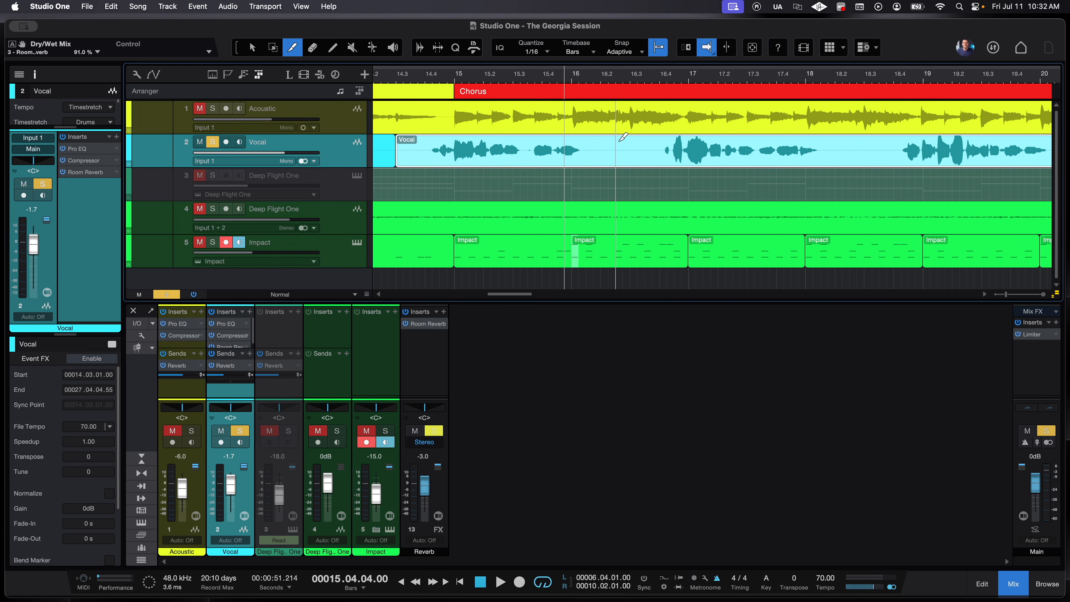
left_click(601, 150)
left_click(652, 150)
left_click(827, 150)
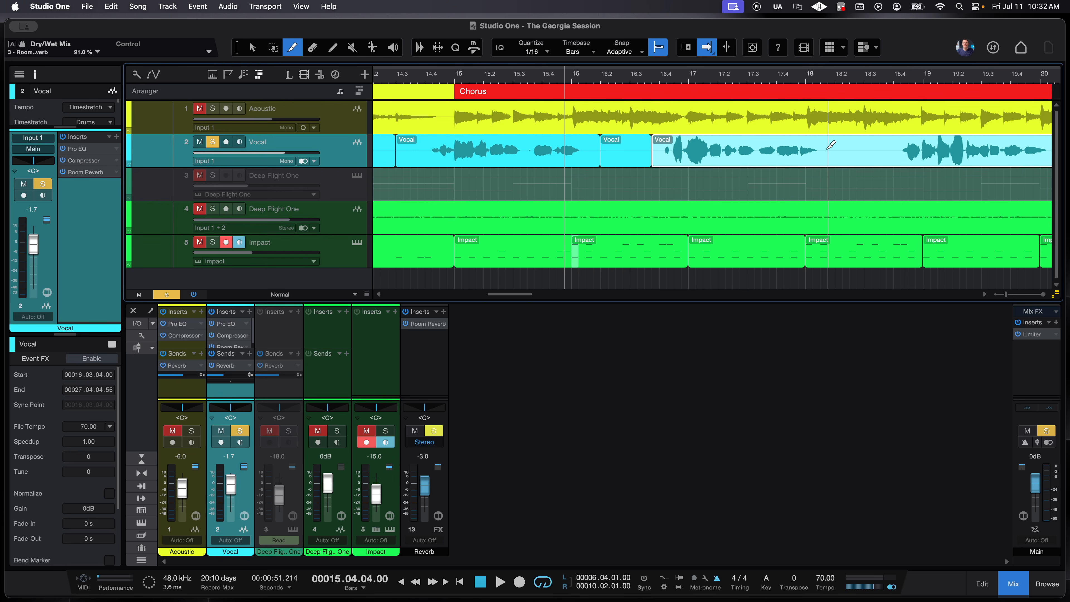
key("1")
left_click(622, 150)
left_click(624, 157)
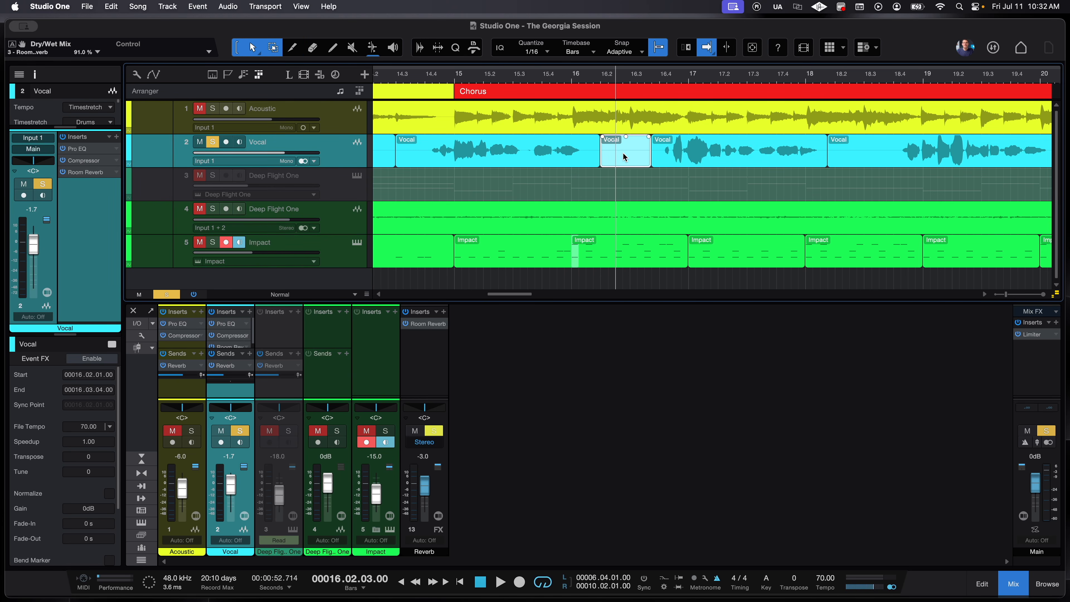
key("shift+m")
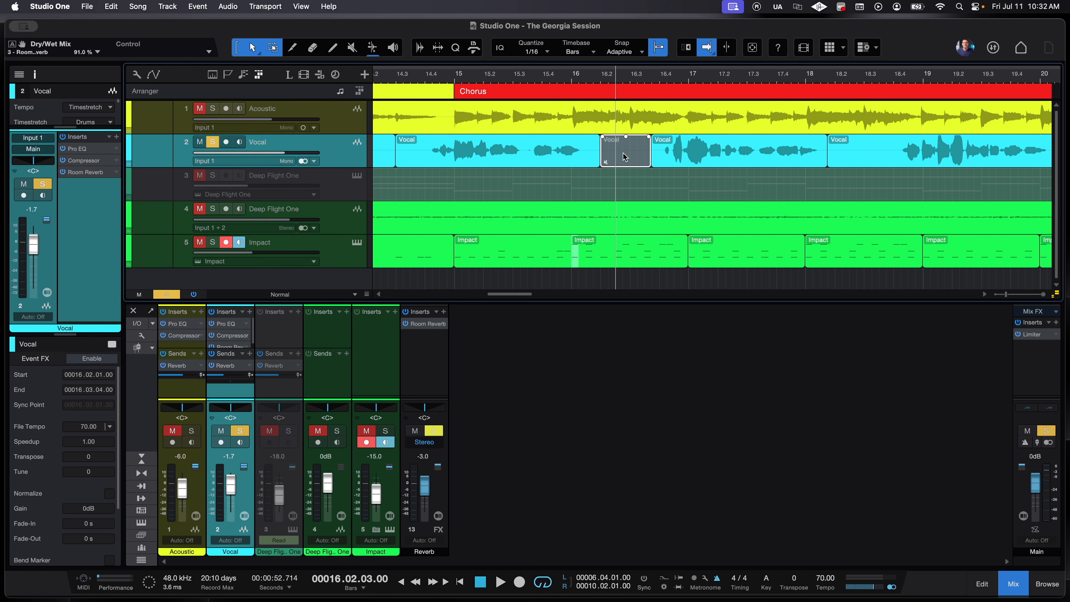
- Split the Vocal at bar 18.3, mute the bar-18 piece, and drop the bar 16.4–17.9 piece to -6.8 dB
key("3")
left_click(897, 137)
key("1")
left_click(860, 162)
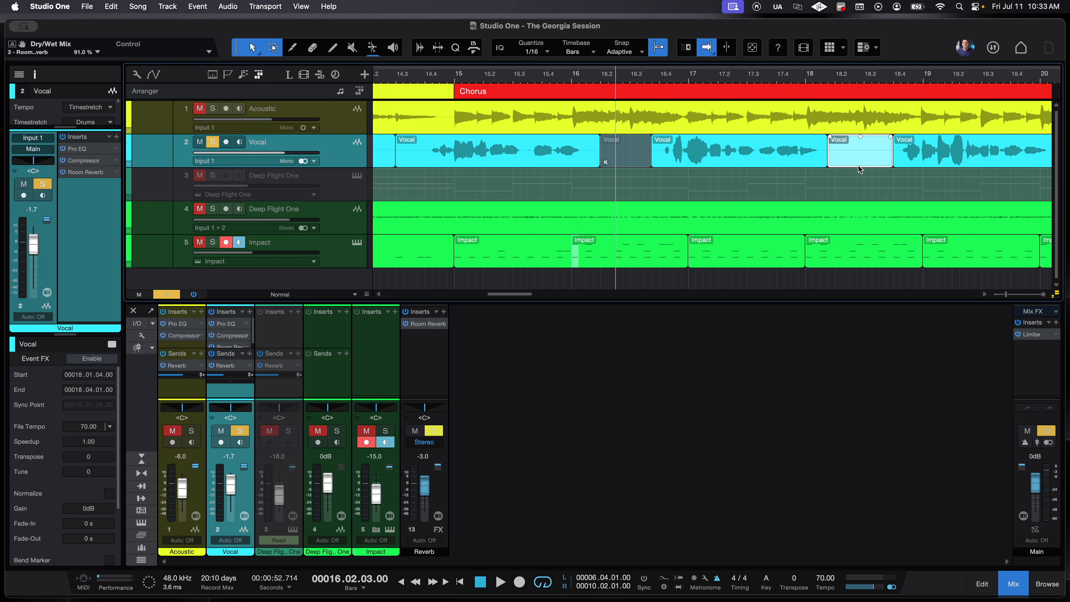
key("shift+m")
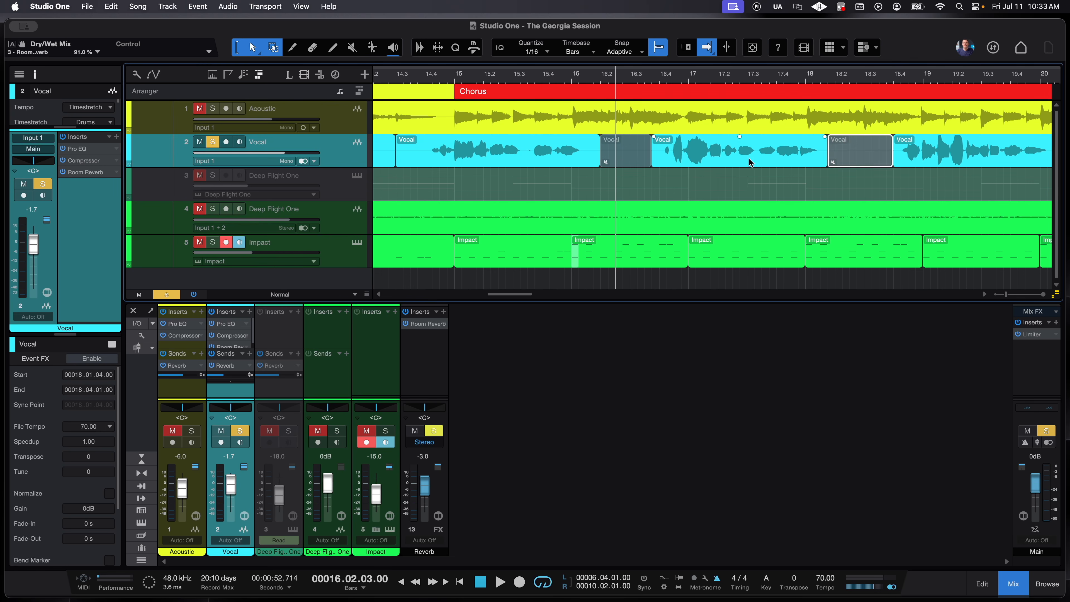
left_click(749, 157)
left_click_drag(736, 137, 737, 147)
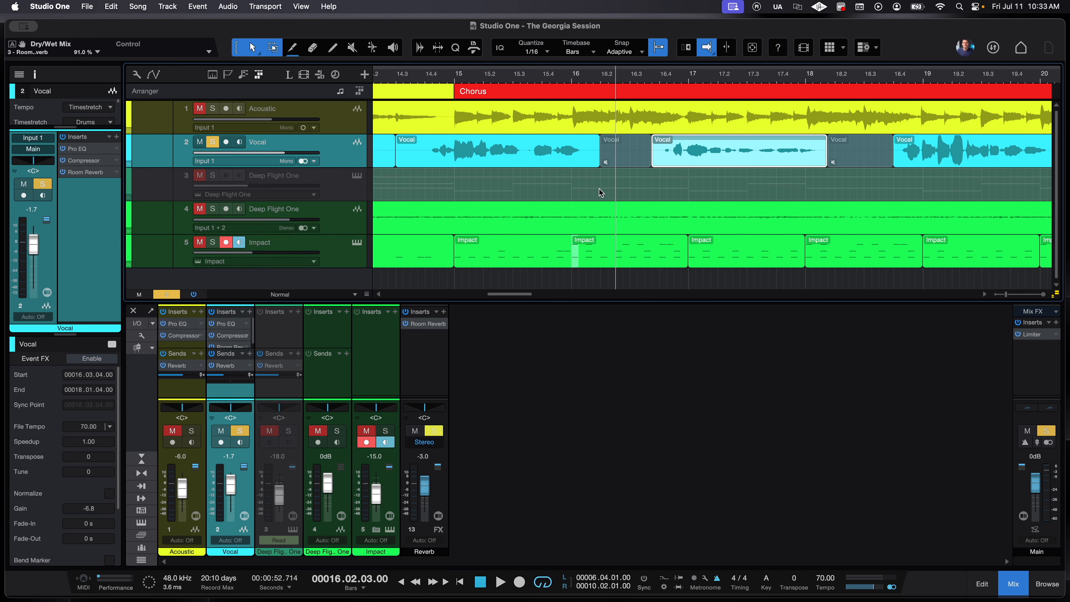
- Split the Deep Flight One and Impact events at several points between bars 15 and 17
left_click(593, 213, "alt")
left_click(675, 213, "alt")
left_click(739, 215, "alt")
left_click(724, 250, "alt")
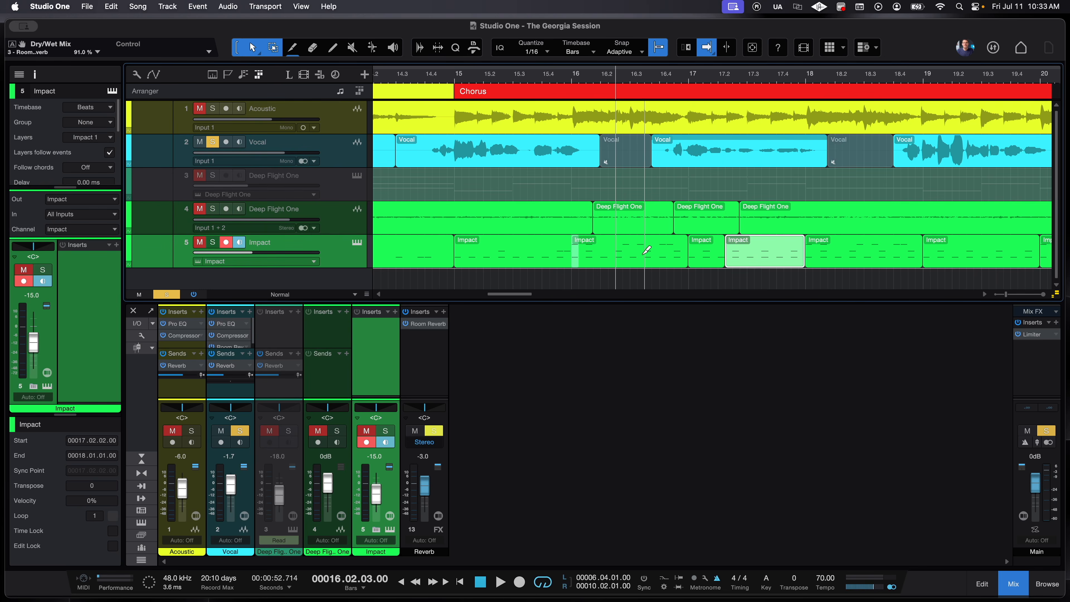
left_click(631, 244, "alt")
left_click(534, 251, "alt")
left_click(483, 215, "alt")
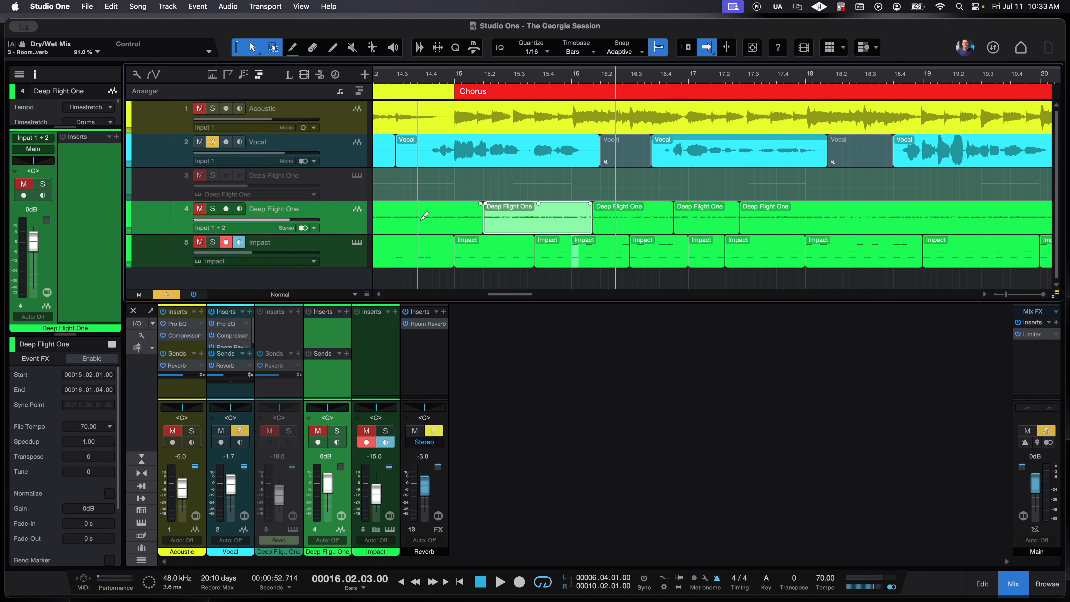
left_click(411, 215, "alt")
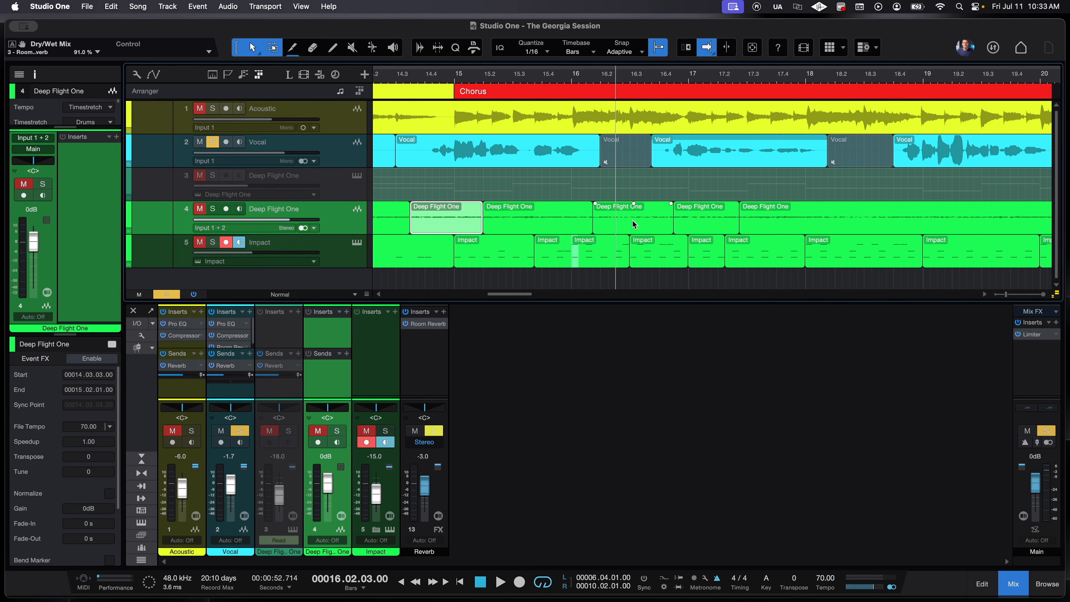
- Erase Impact and Deep Flight One pieces around bars 15–17.5, then paint short new events near bar 16
key("w")
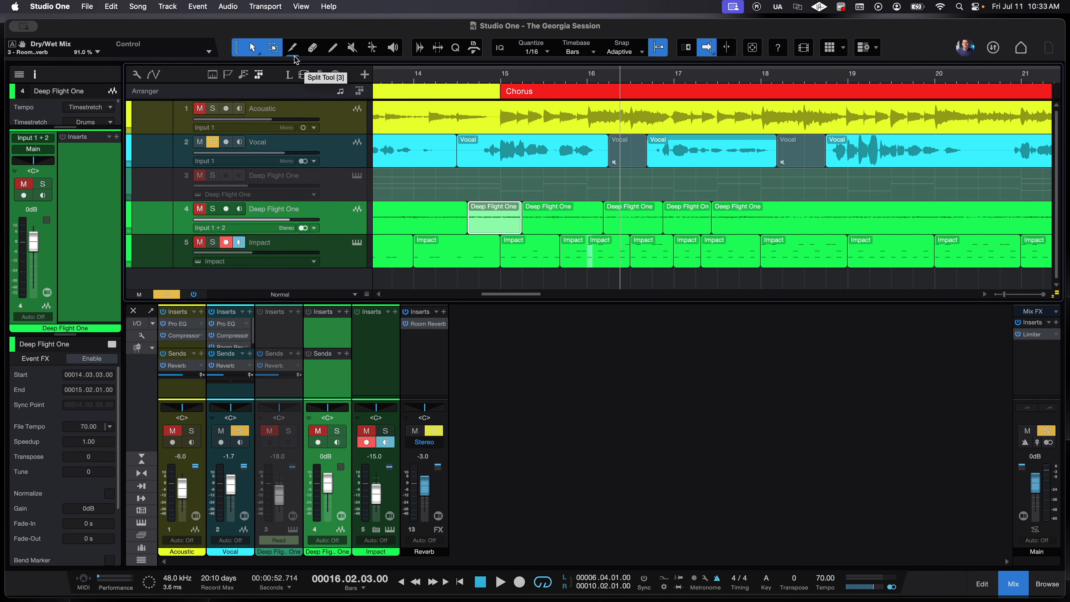
key("4")
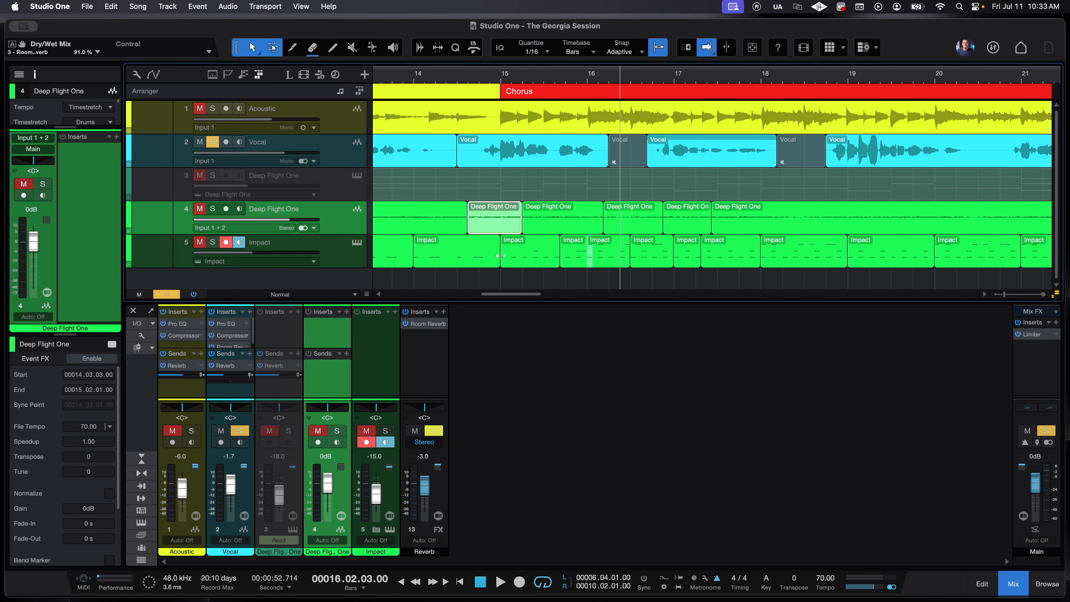
key("5")
left_click(512, 247)
left_click(627, 214)
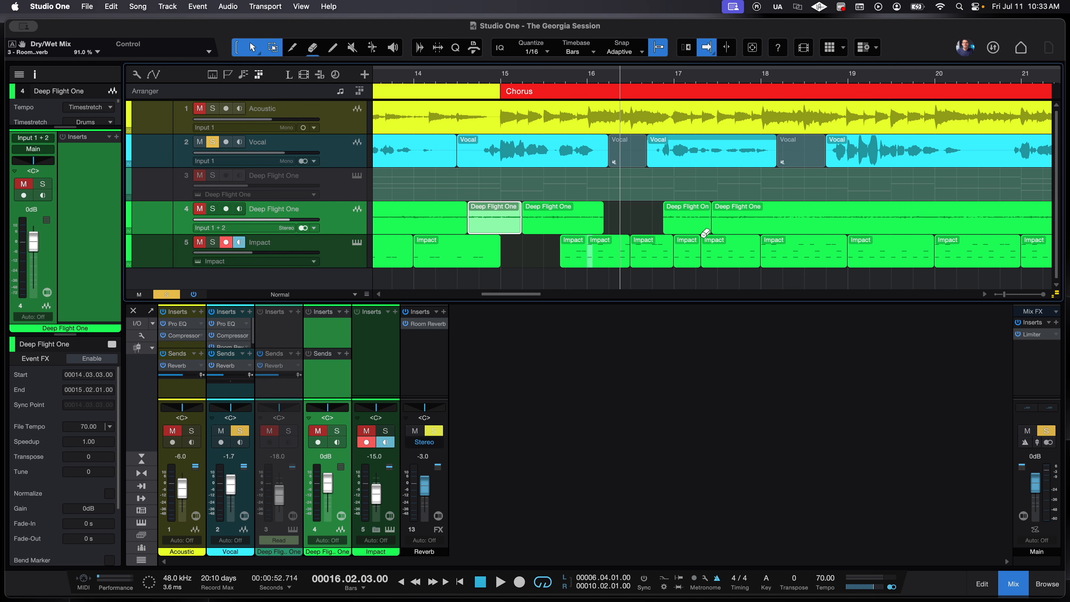
left_click(725, 238)
left_click(659, 243)
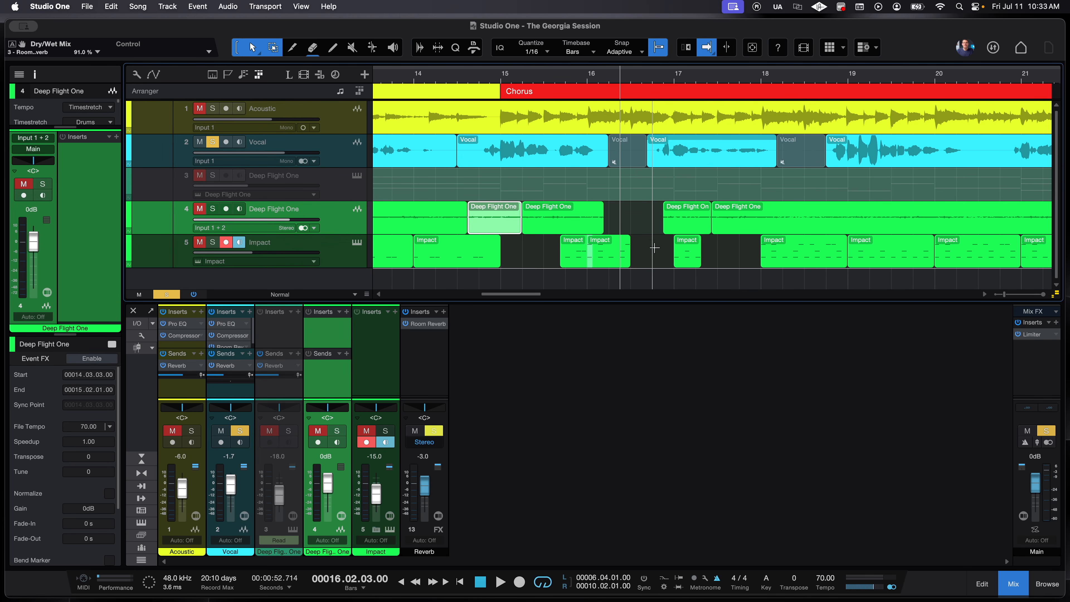
left_click(652, 250)
left_click_drag(622, 219, 664, 224)
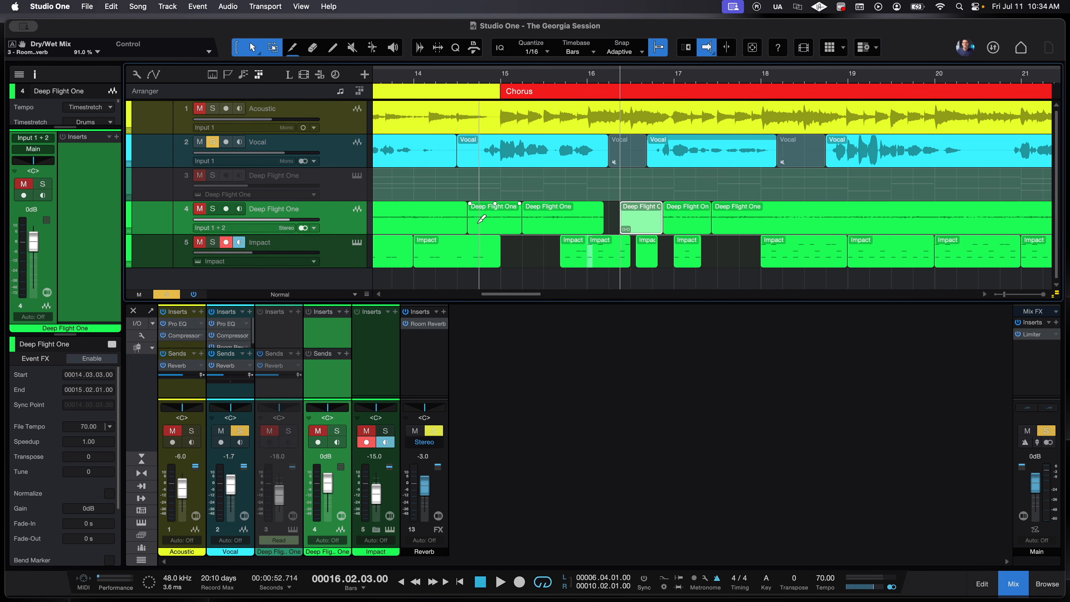
key("super+comma")
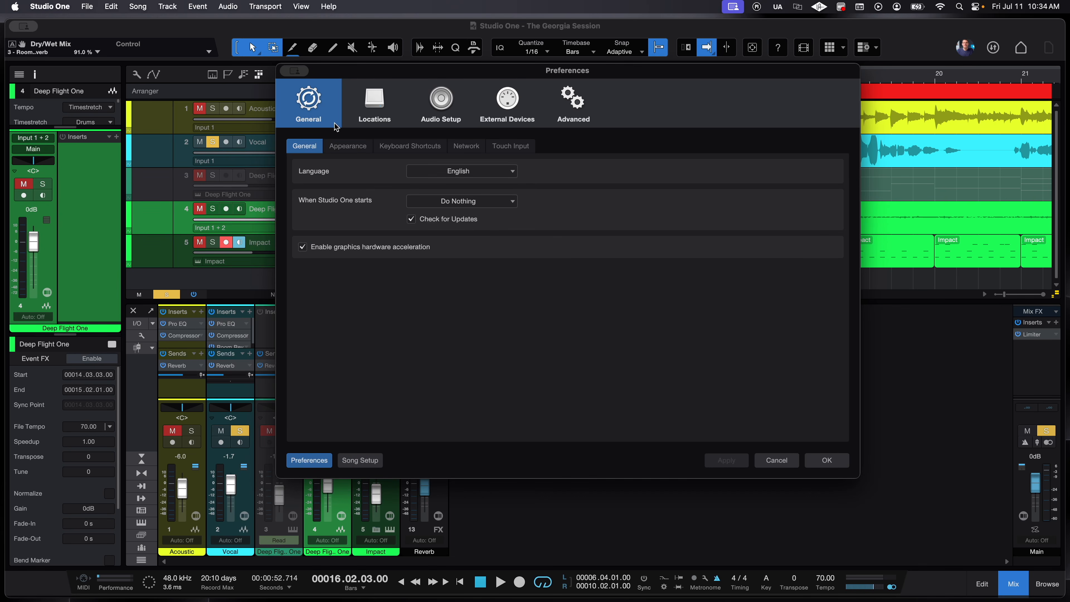
left_click(359, 122)
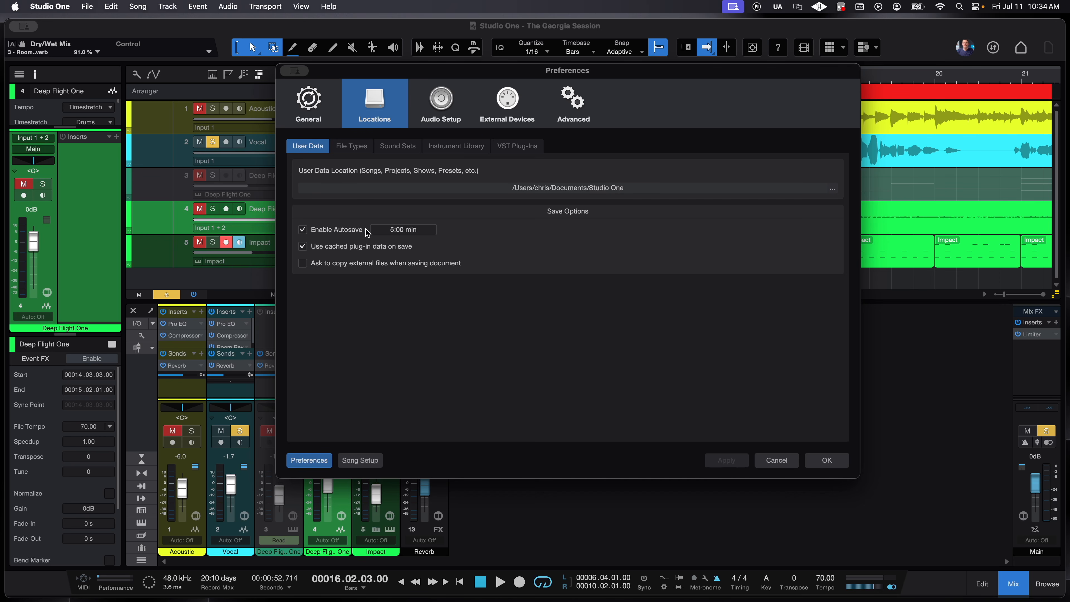
left_click(402, 234)
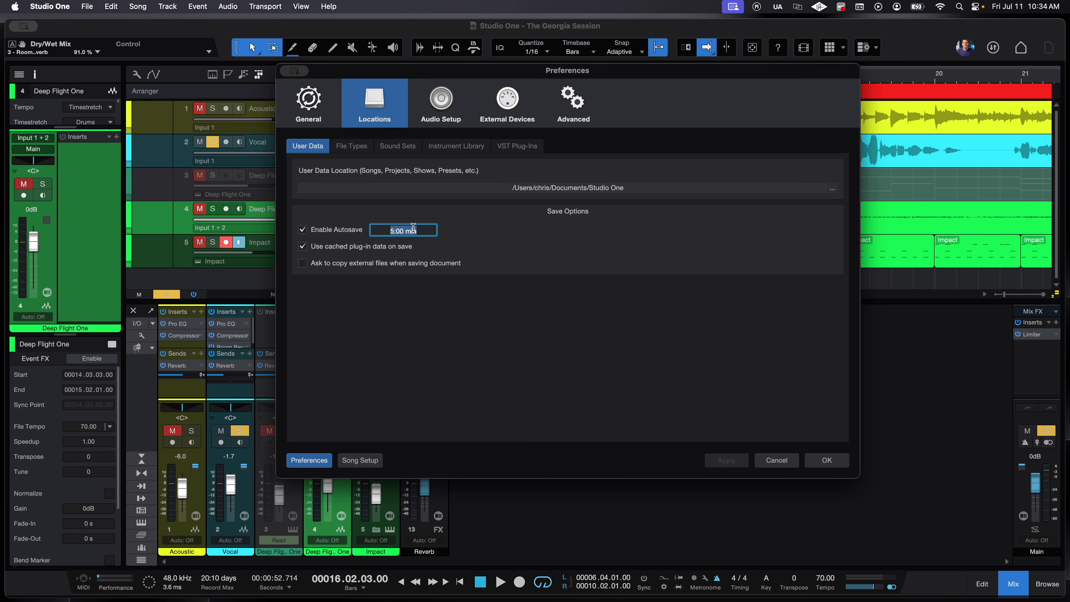
type("1")
key("Return")
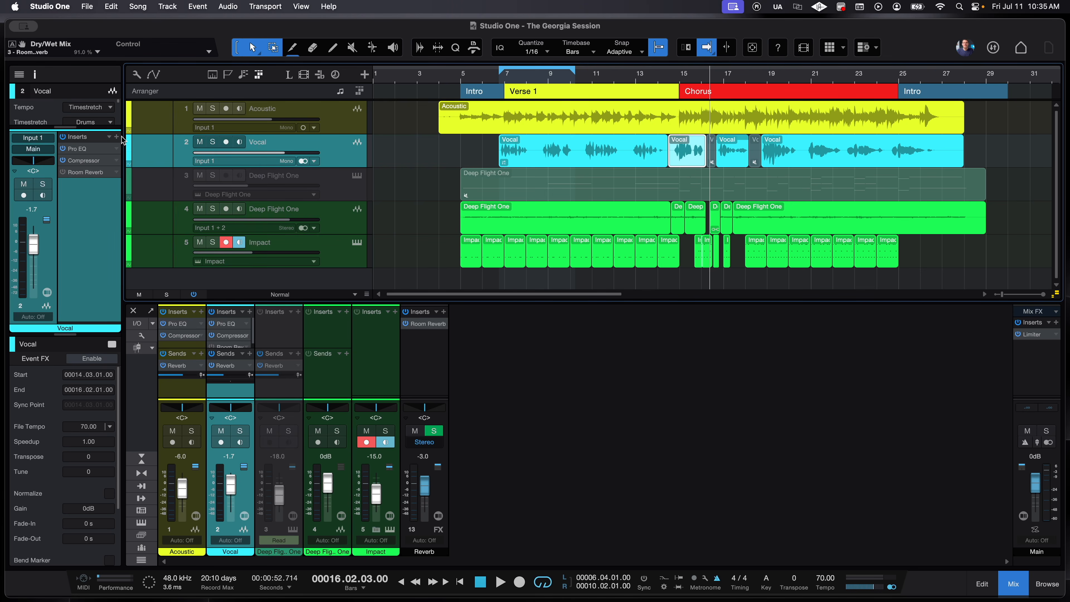
- Add PreSonus Fat Channel as the Vocal's fourth insert and place its window over the tracks
left_click(118, 137)
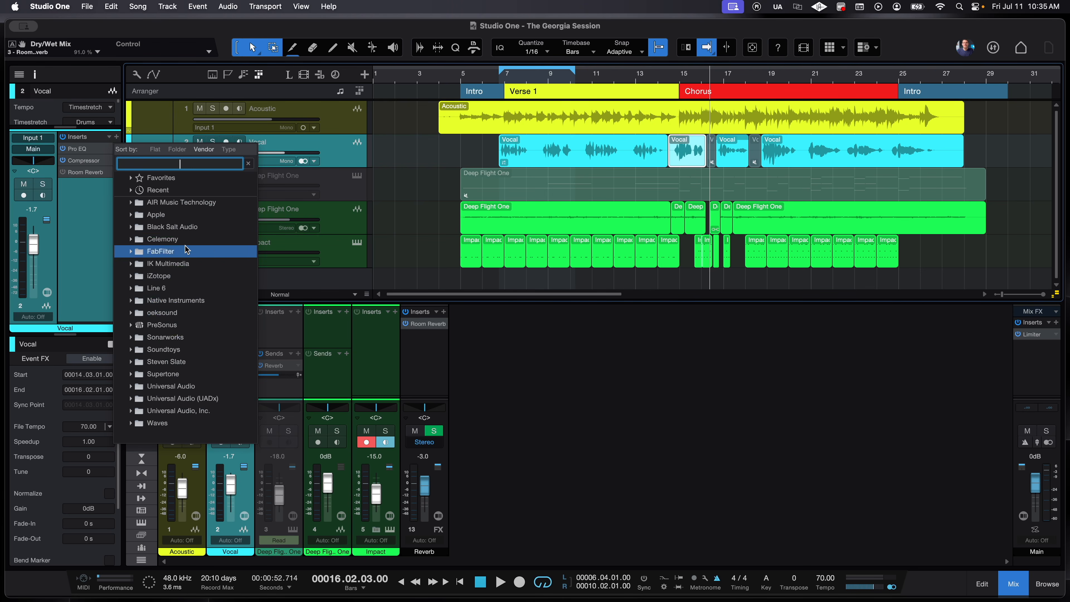
left_click(216, 324)
scroll(216, 324, "down", 6)
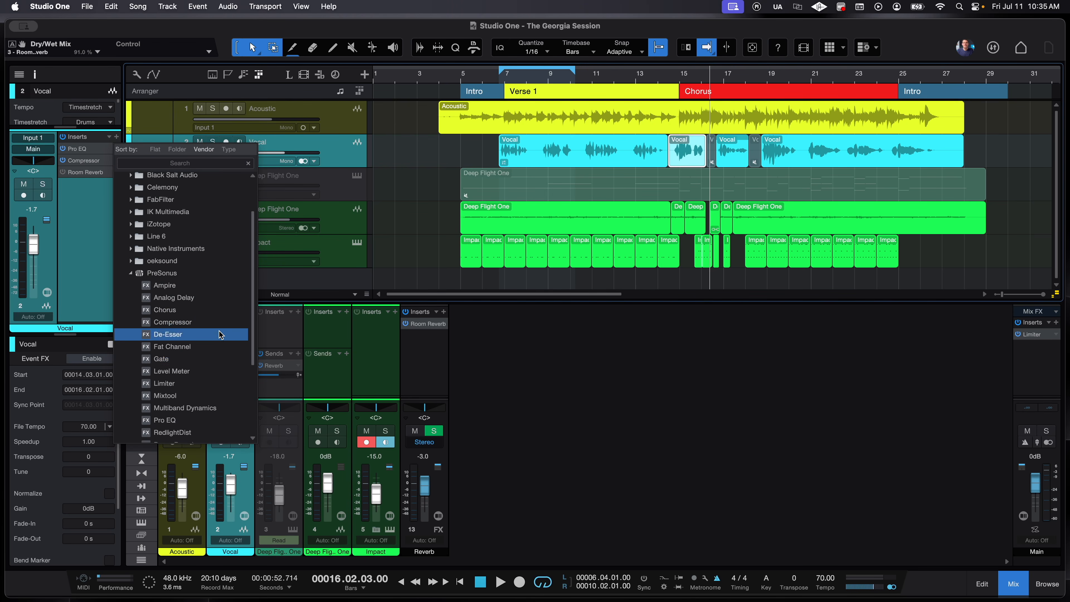
left_click(216, 279)
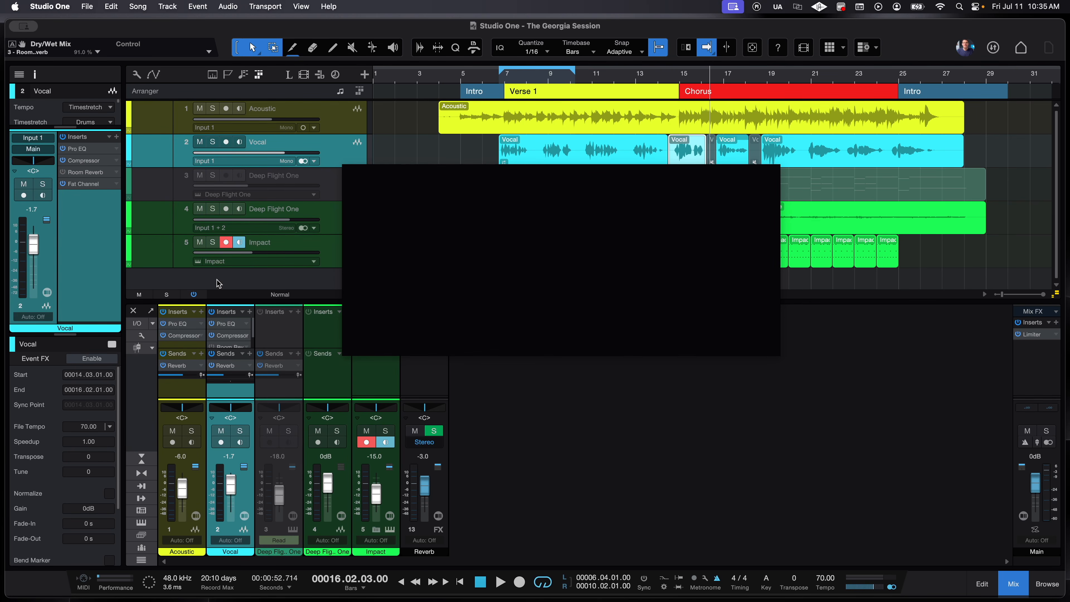
left_click_drag(572, 173, 514, 198)
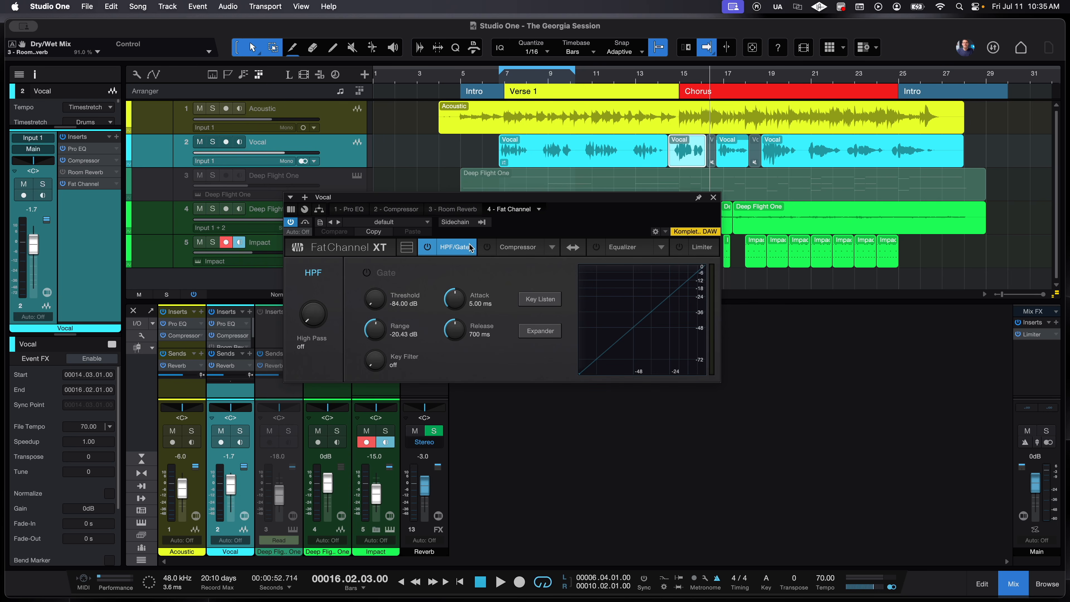
- Set the Fat Channel high-pass to 84 Hz and enable the gate at -63.42 dB threshold
left_click_drag(319, 328, 320, 288)
left_click(367, 273)
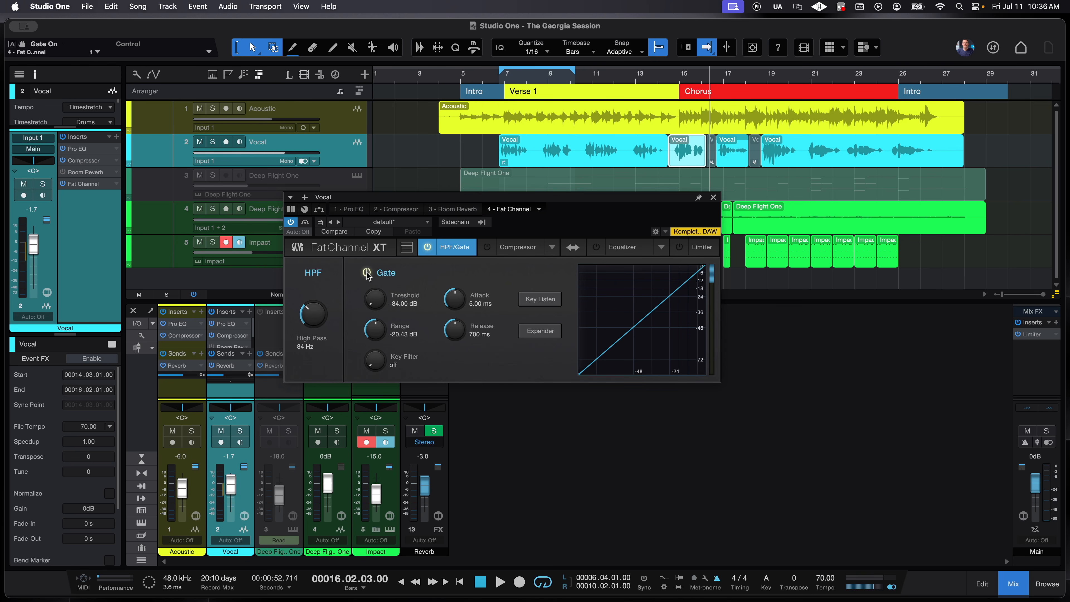
left_click_drag(374, 303, 378, 280)
- Switch on the Fat Channel compressor and set it to the Tube model
left_click(541, 248)
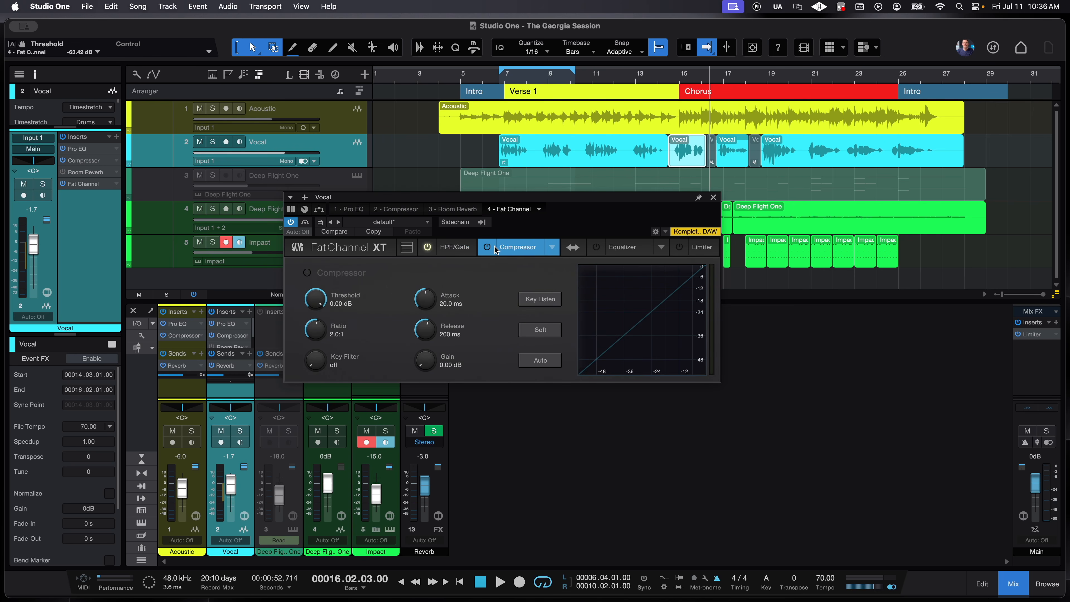
left_click(482, 249)
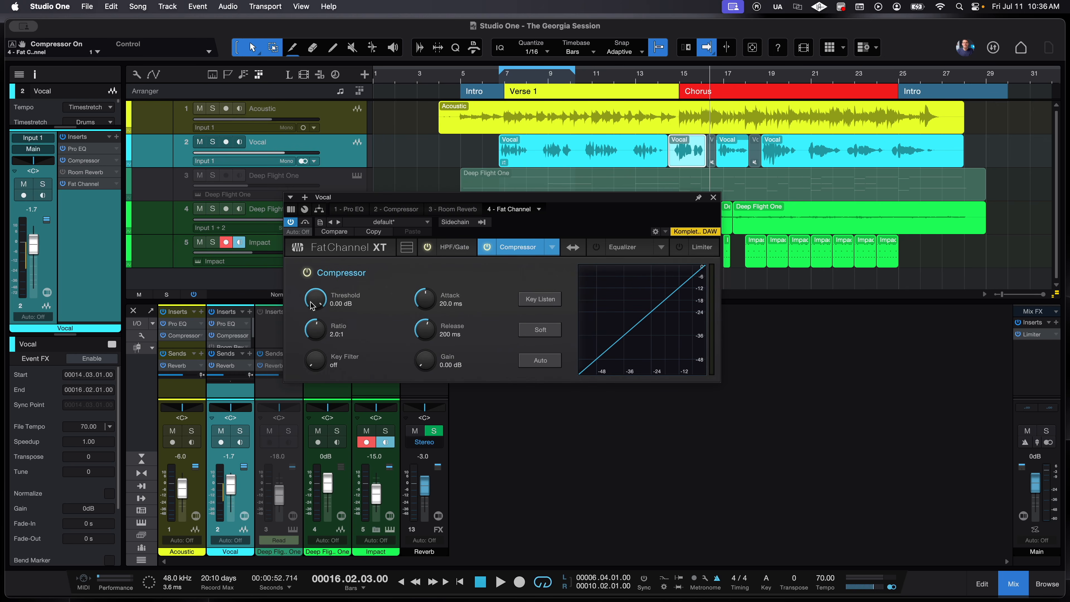
left_click(552, 247)
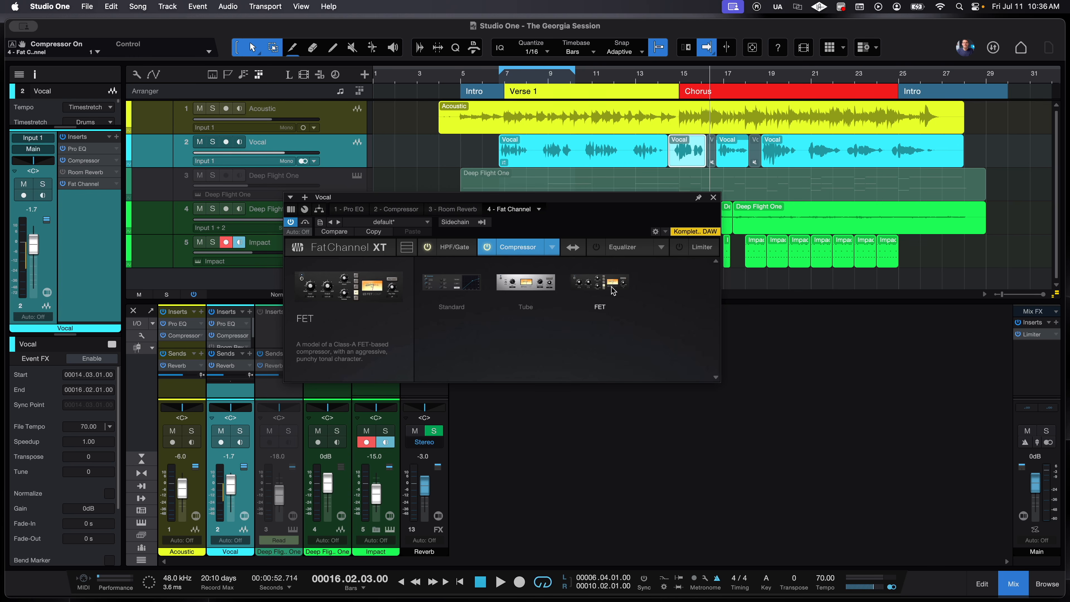
left_click(527, 282)
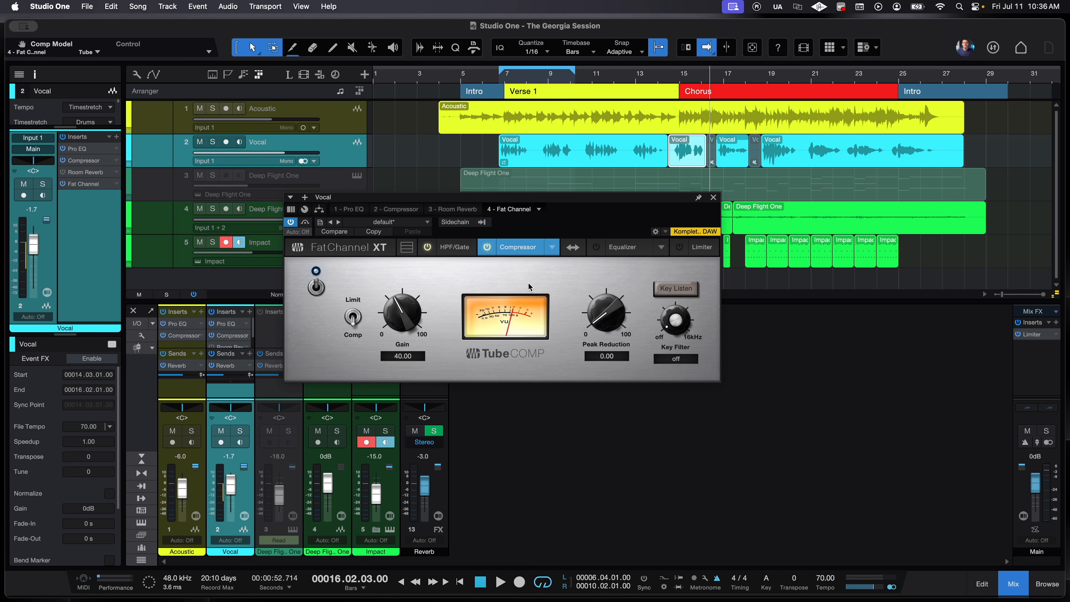
- Turn on the vocal Fat Channel equalizer and set its model to Passive
left_click(595, 247)
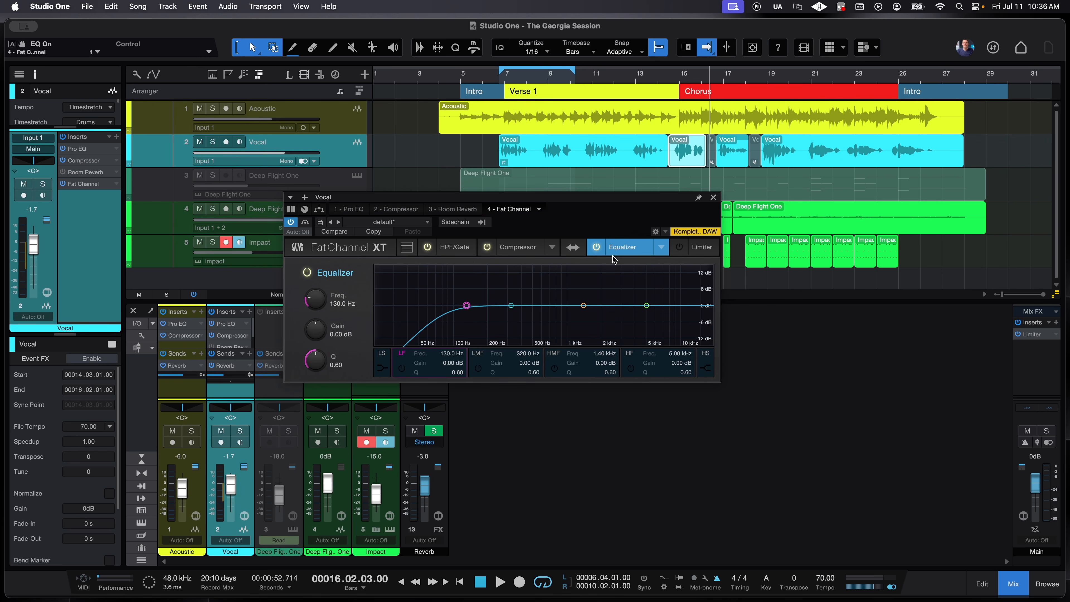
left_click(662, 249)
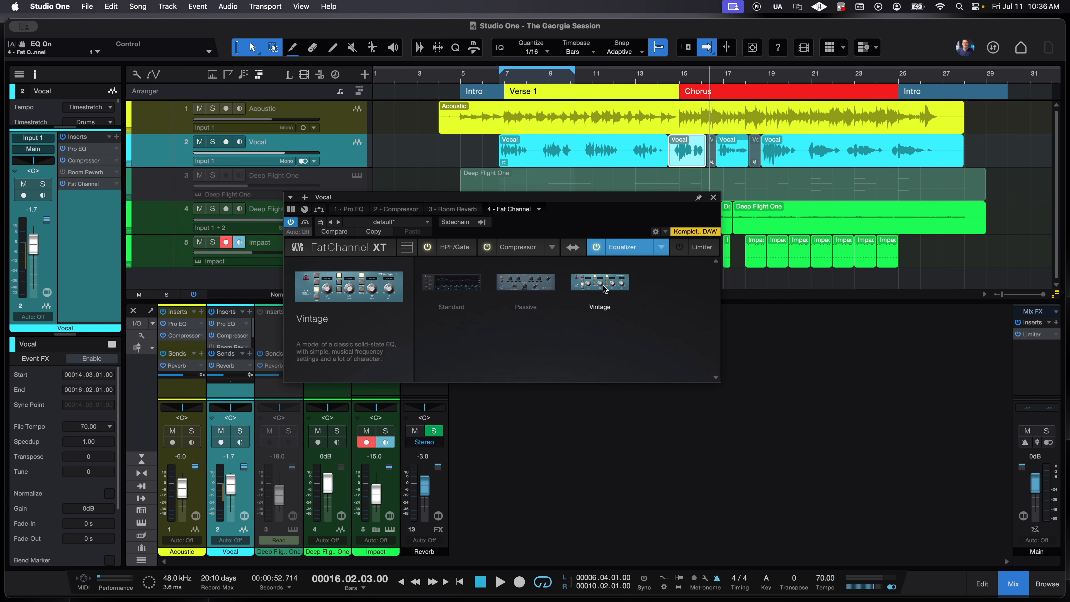
left_click(543, 277)
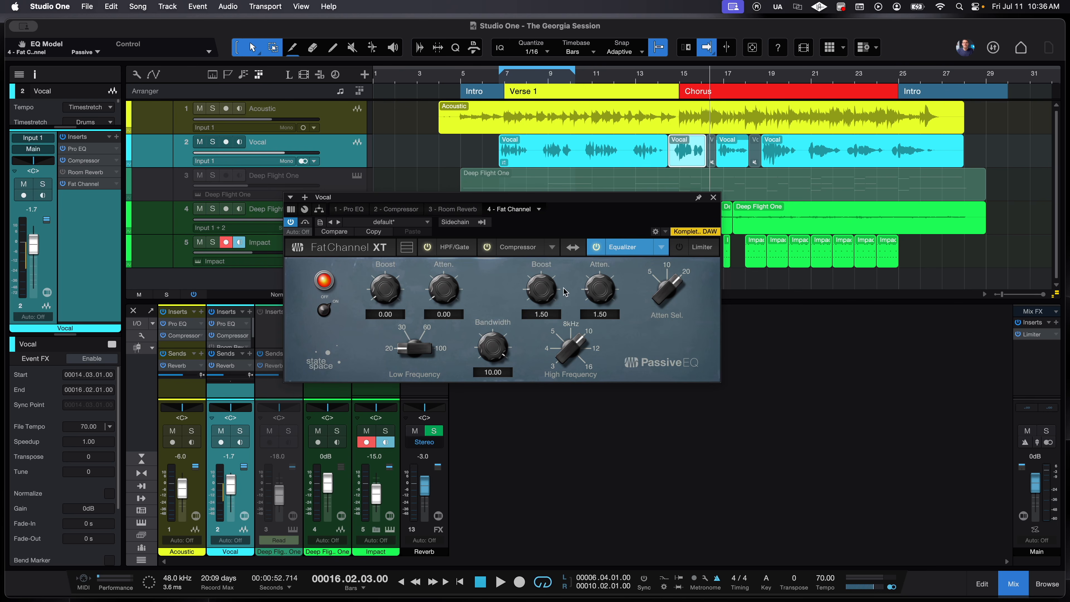
- Enable the limiter at -7.28 dB and toggle the compressor/equalizer order
left_click(699, 247)
left_click(682, 247)
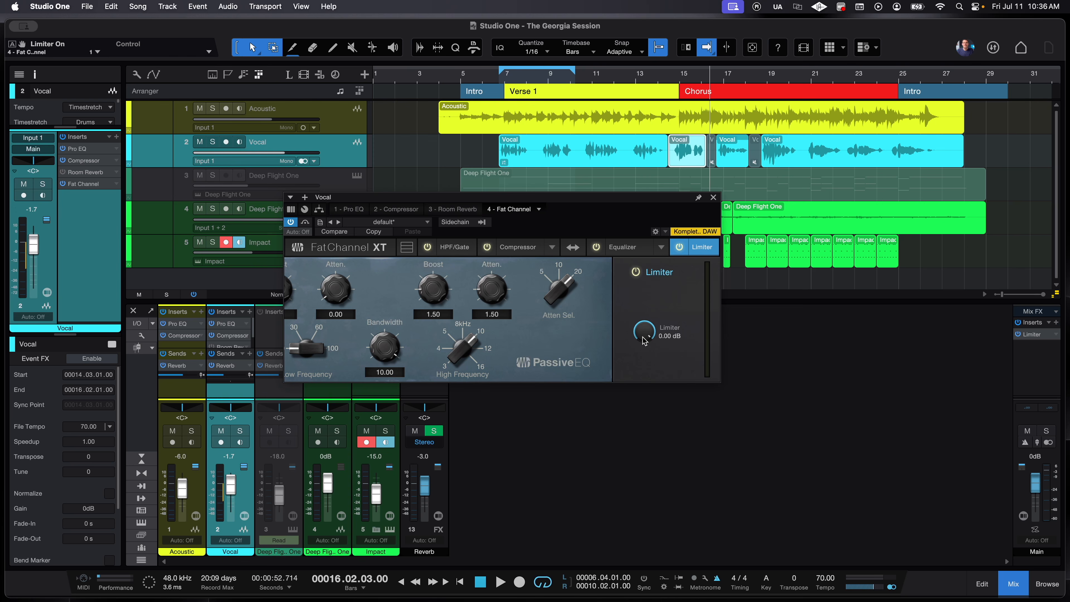
left_click_drag(644, 335, 638, 357)
left_click(574, 247)
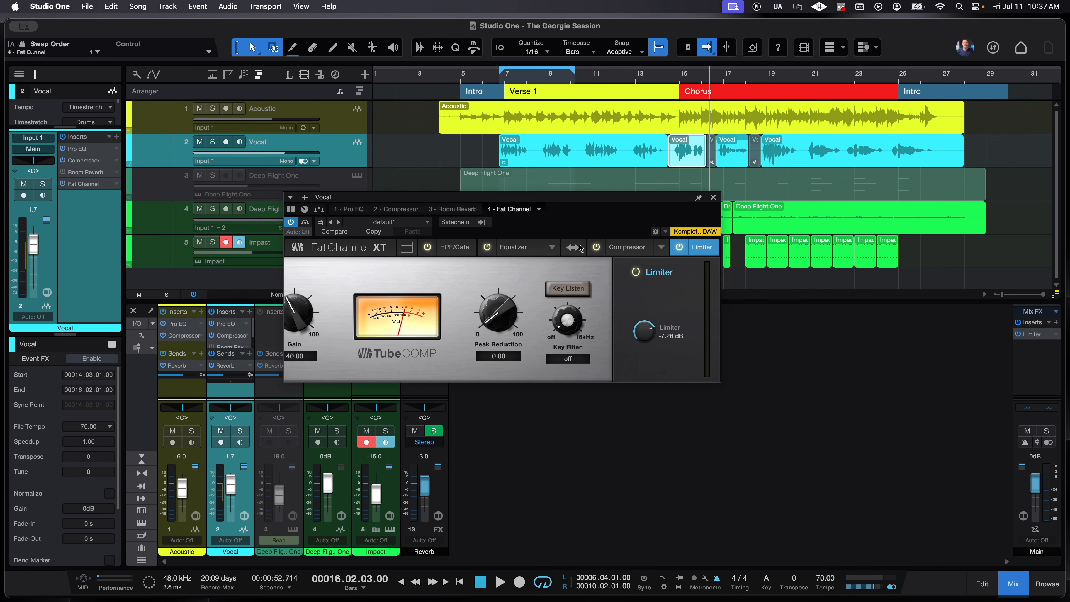
left_click(569, 250)
left_click(567, 251)
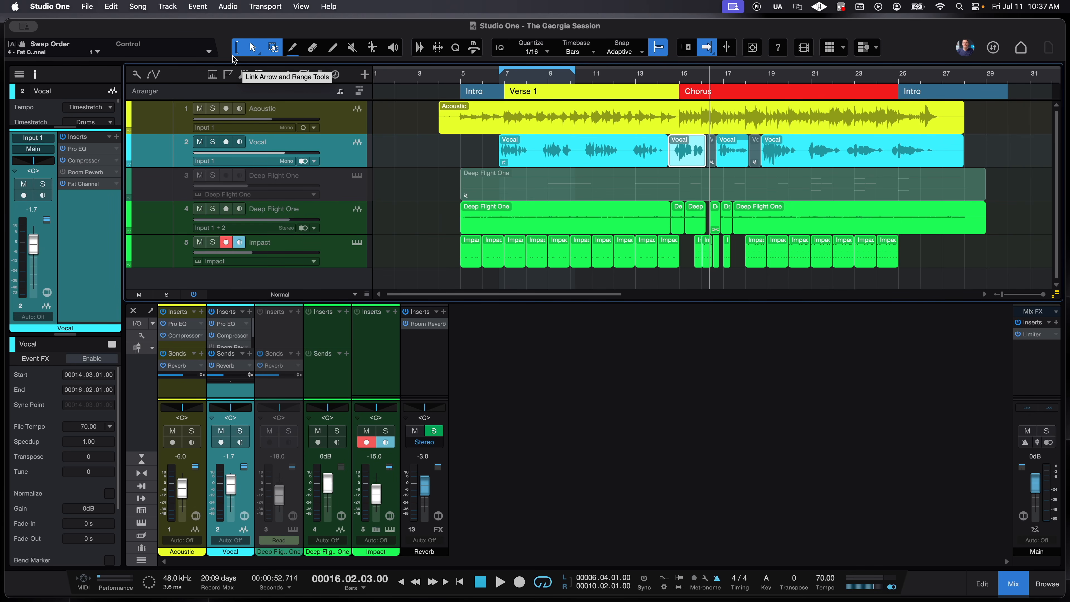
left_click(87, 7)
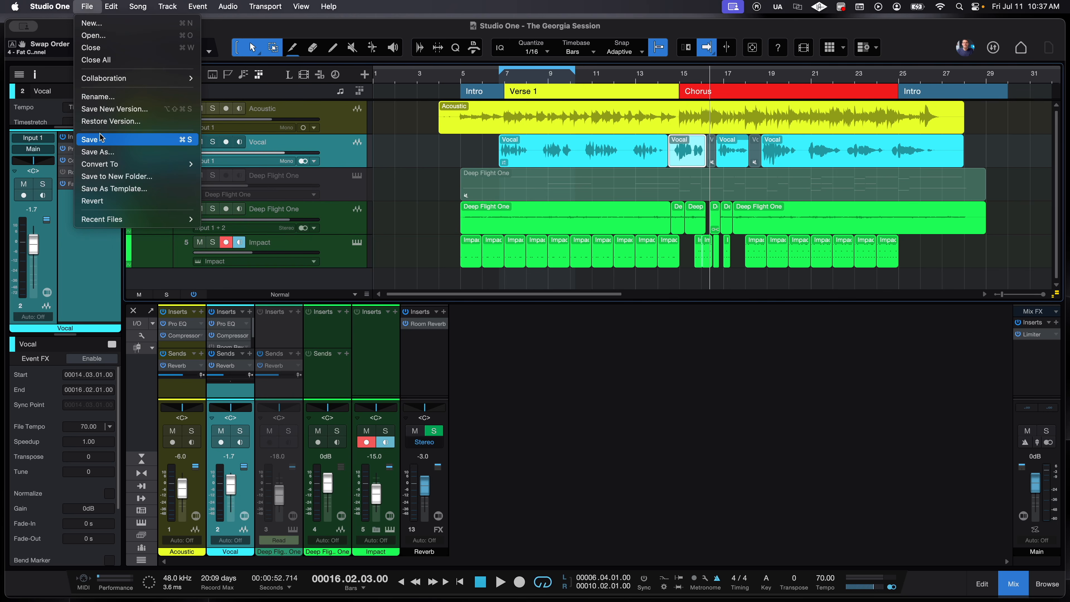
left_click(116, 177)
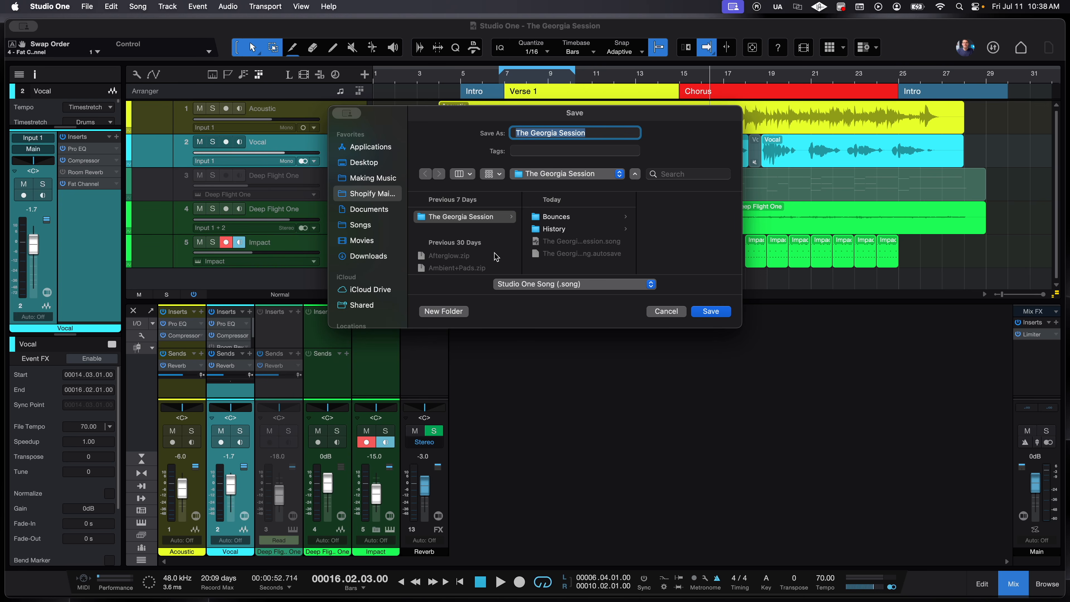
scroll(396, 278, "down", 2)
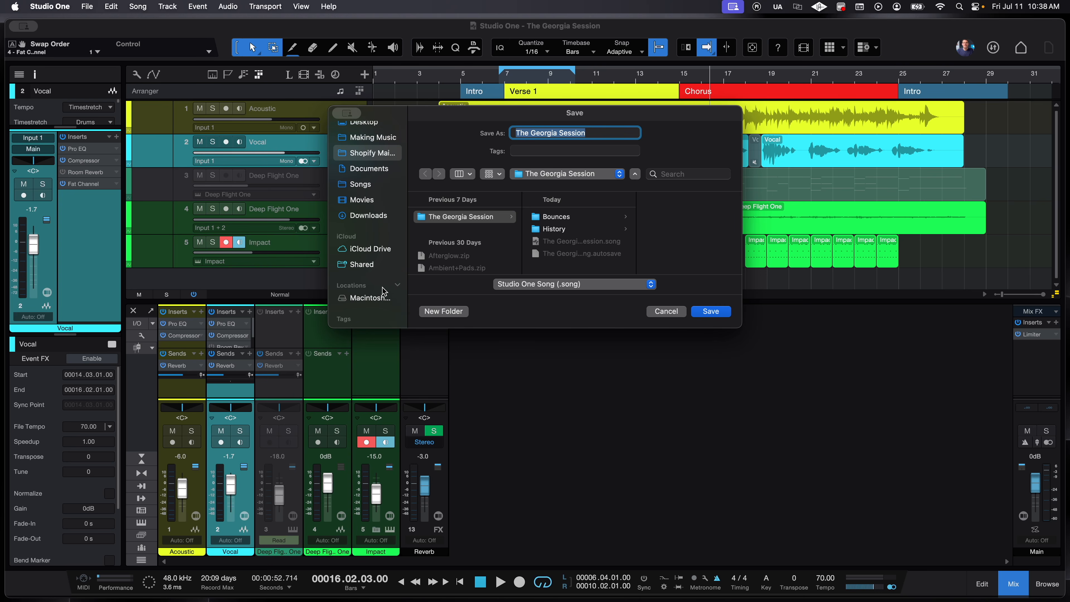
left_click(666, 311)
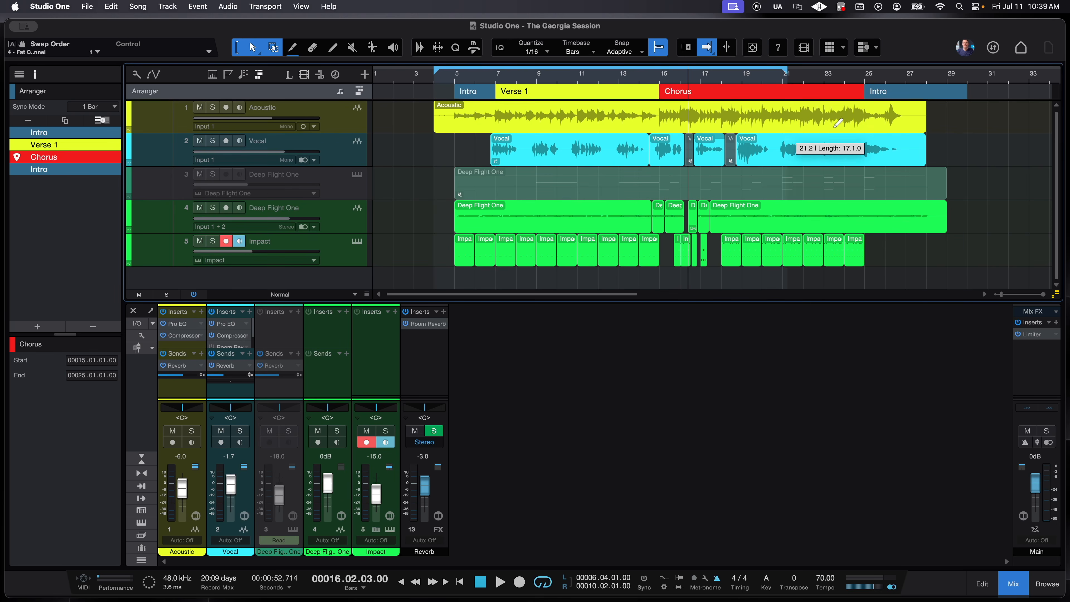
- Extend the loop range from bar 4 out to bar 29.4, the song's end
left_click_drag(836, 123, 963, 132)
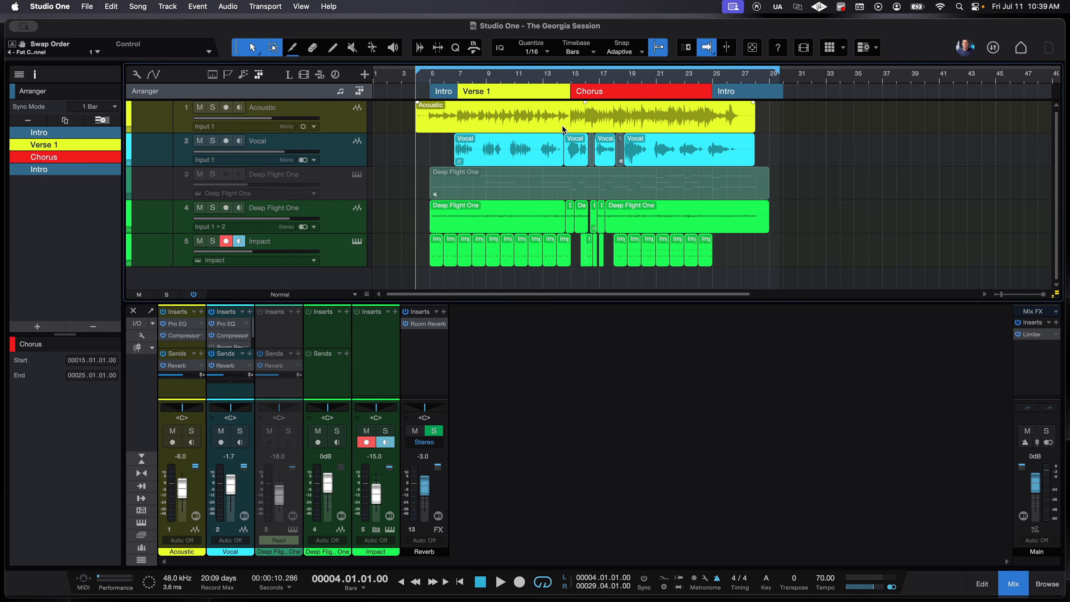
scroll(562, 125, "up", 2)
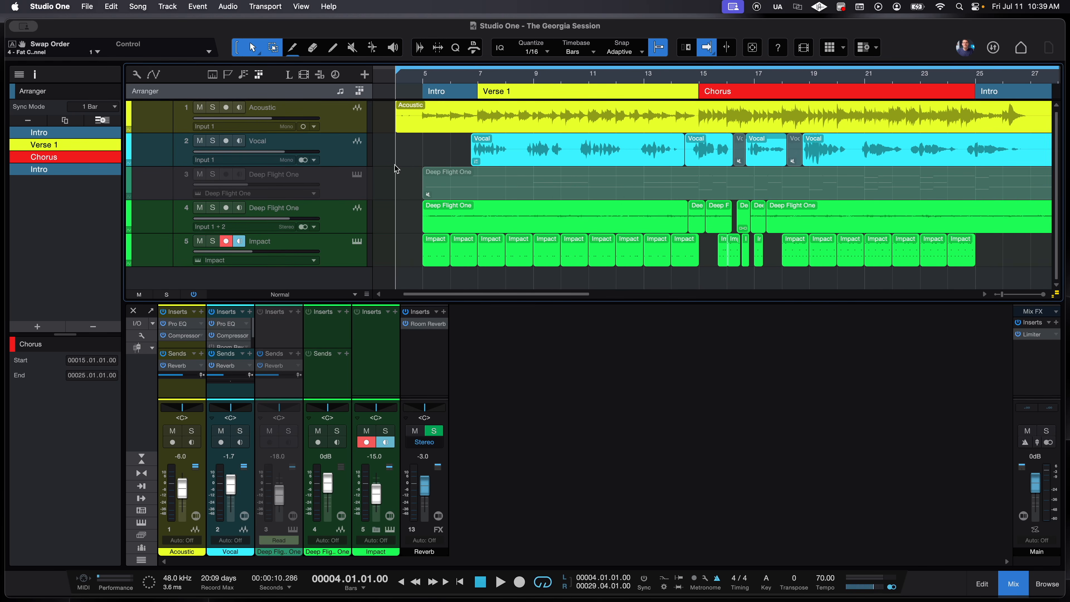
scroll(396, 168, "up", 4)
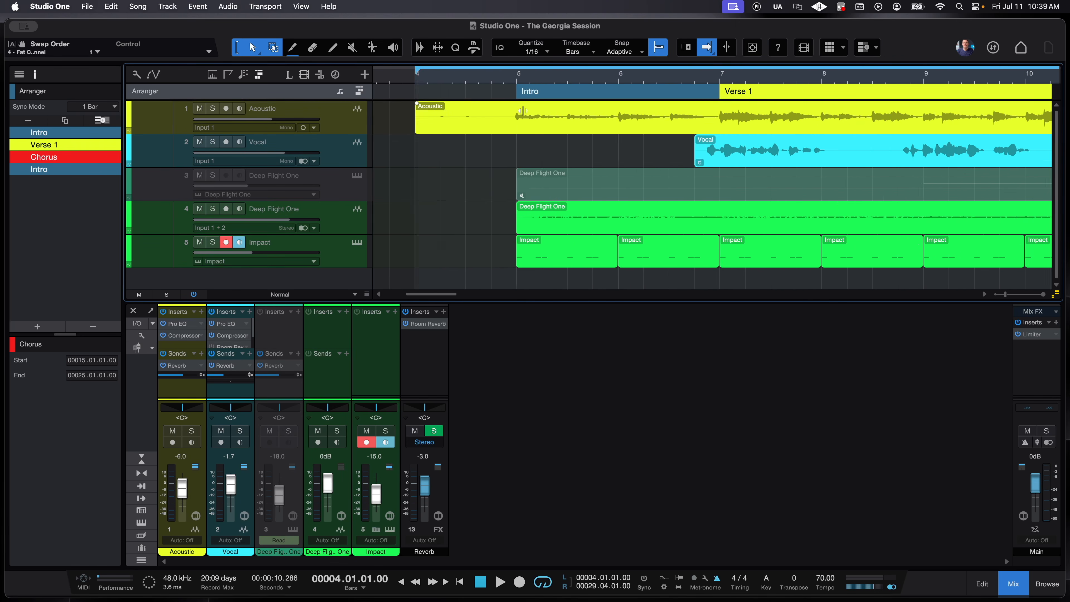
scroll(522, 112, "right", 10)
scroll(521, 132, "down", 1)
scroll(518, 134, "right", 5)
scroll(519, 127, "down", 2)
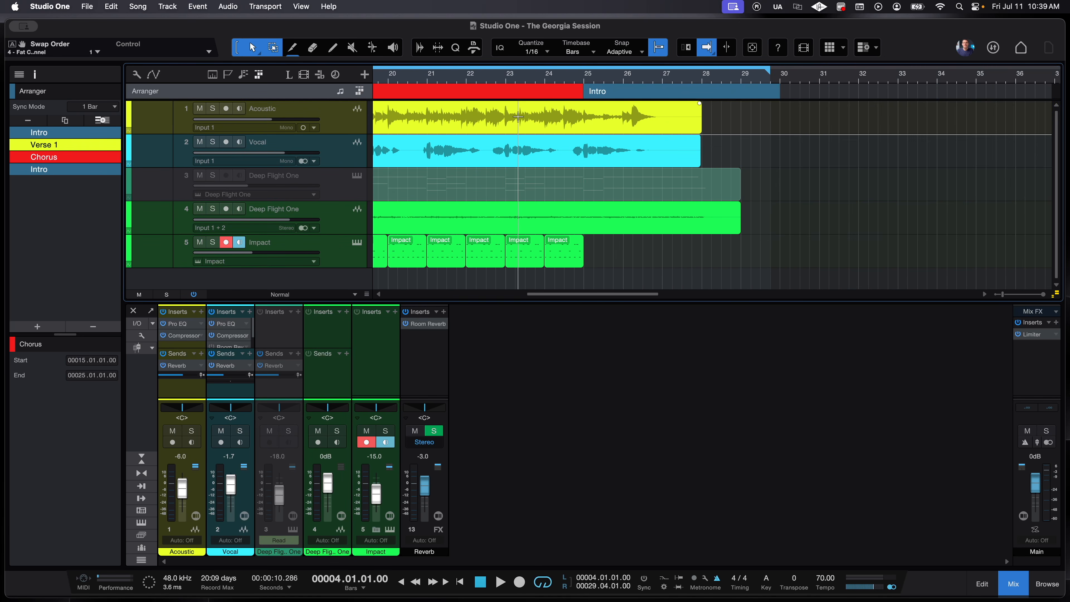
left_click(134, 7)
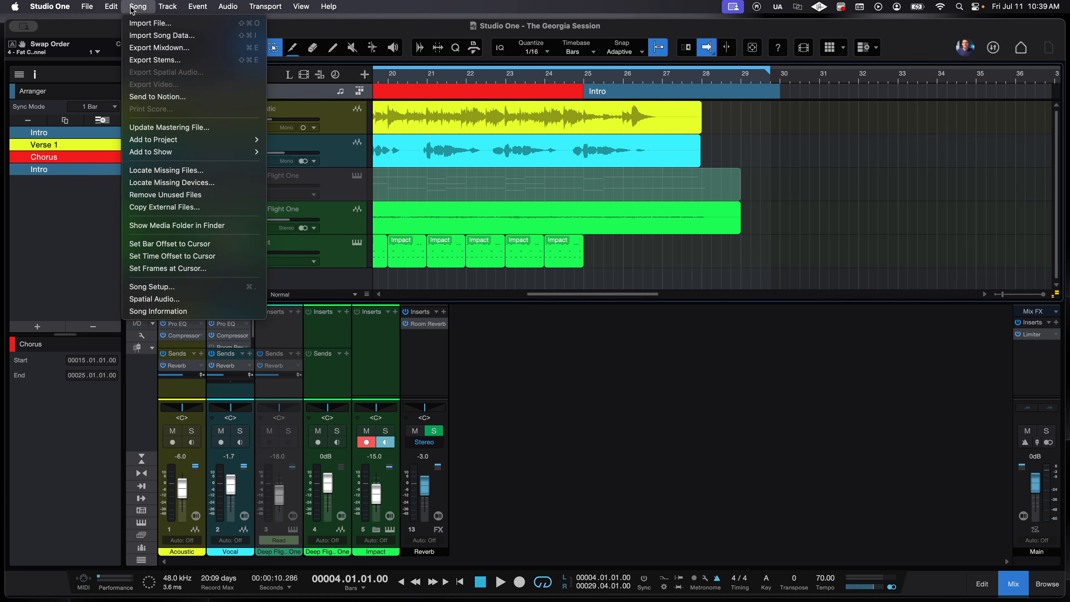
- Start a song mixdown export and name the file 'The GA Session'
left_click(142, 46)
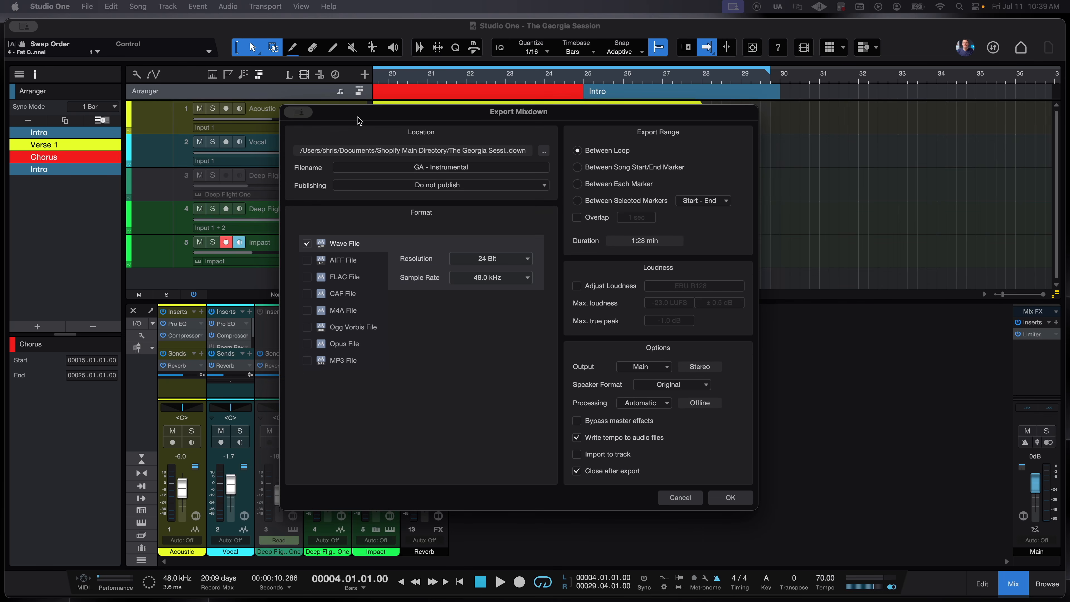
left_click(500, 167)
type("The GA Session")
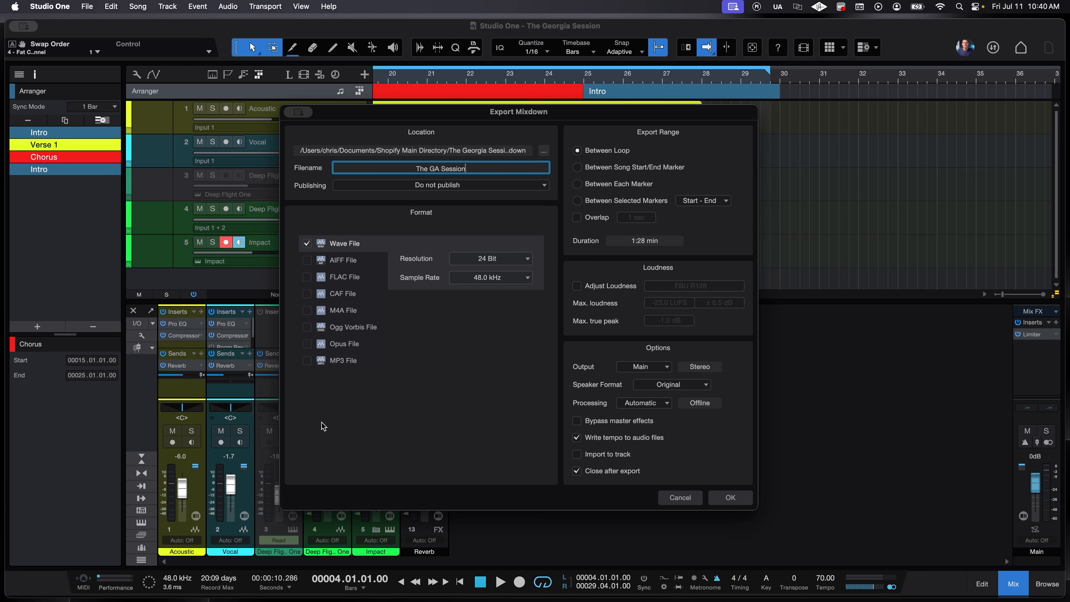
- Add a 320 kbps MP3 alongside the 24-bit WAV, keep output on Main, and export
left_click(307, 361)
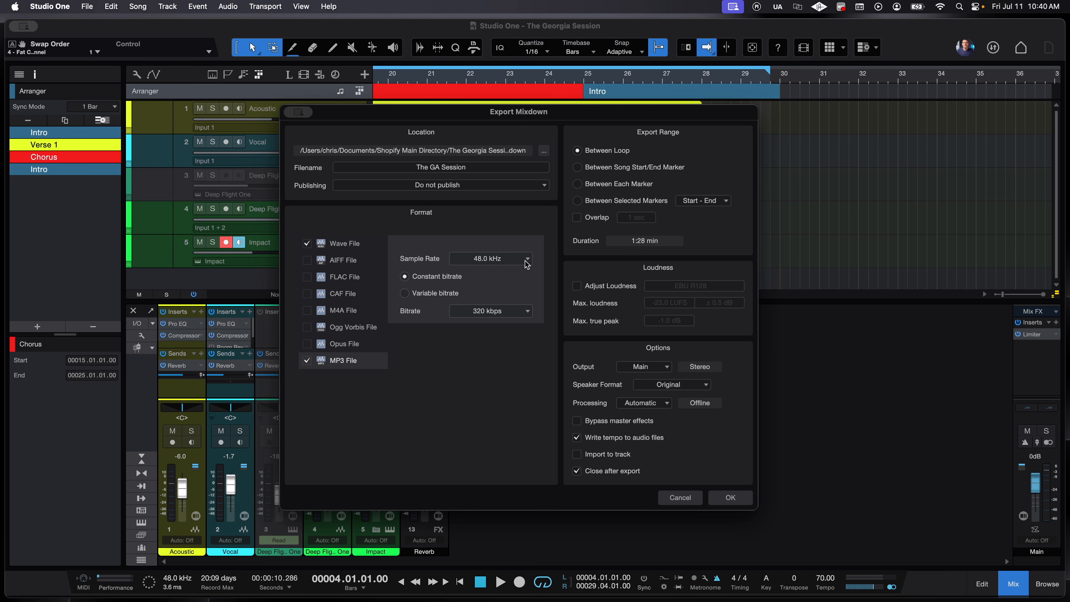
left_click(517, 315)
left_click(505, 376)
left_click(371, 247)
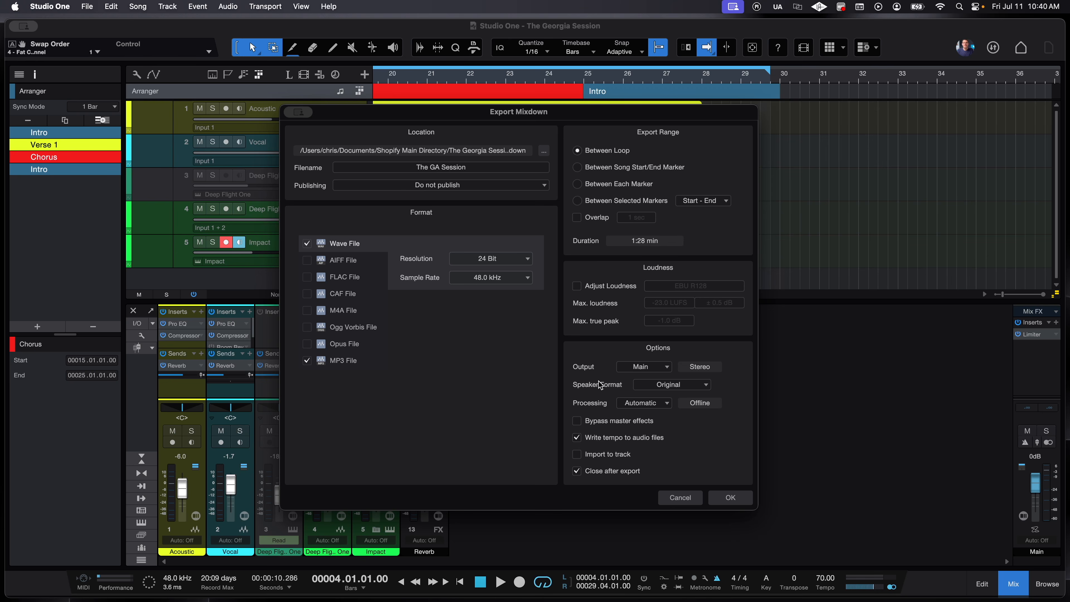
left_click(647, 366)
left_click(651, 374)
left_click(731, 497)
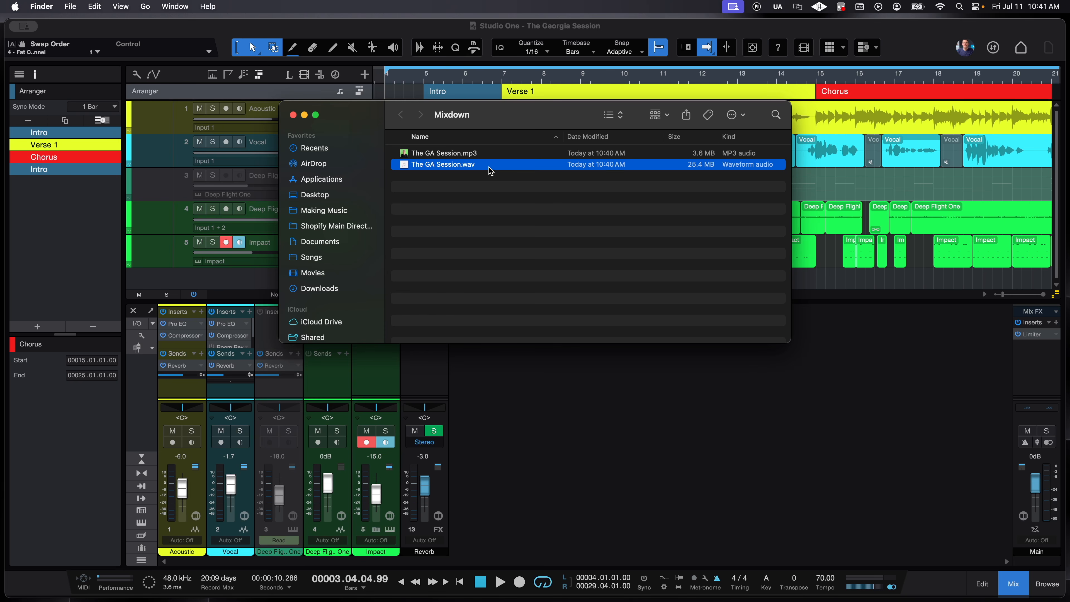
- Select The GA Session.mp3 in the Finder Mixdown folder
left_click(482, 155)
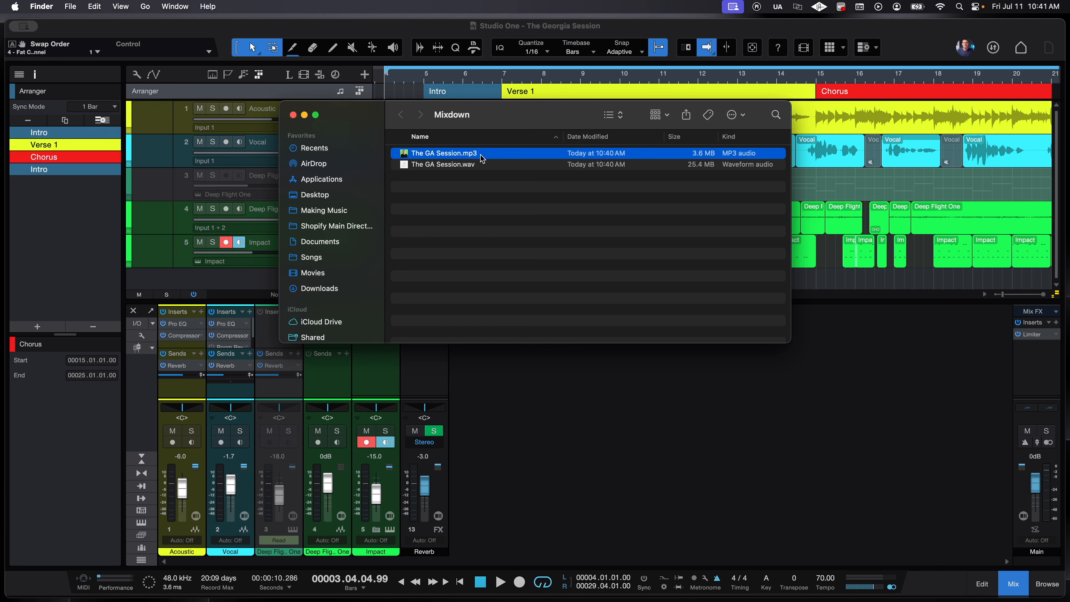